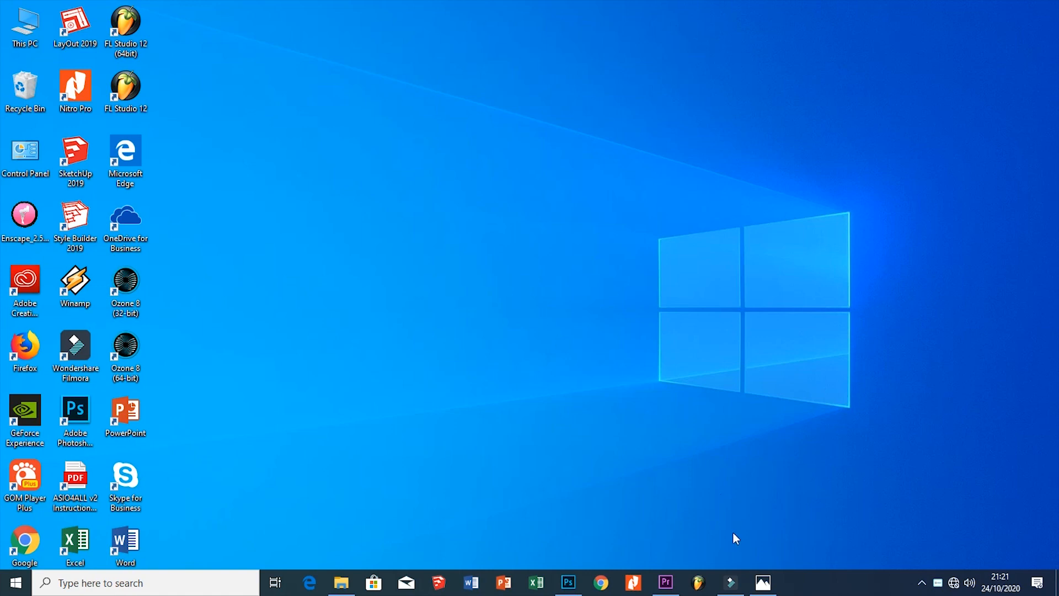
Open the image "to" showing the real and manipulated versions side by side, and view it enlarged.
left_click(763, 583)
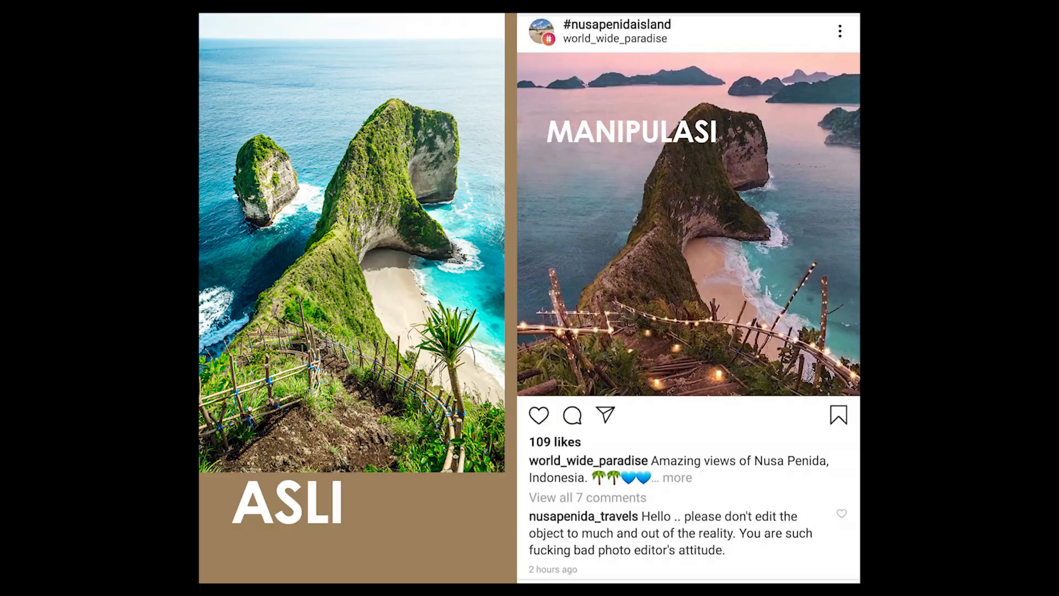
double_click(588, 201)
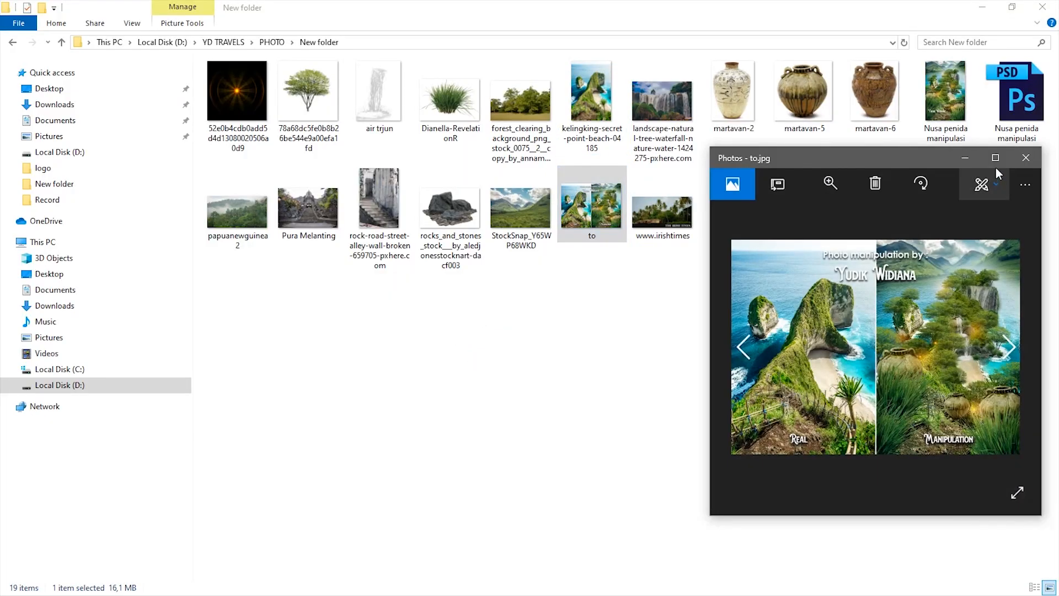
left_click(995, 159)
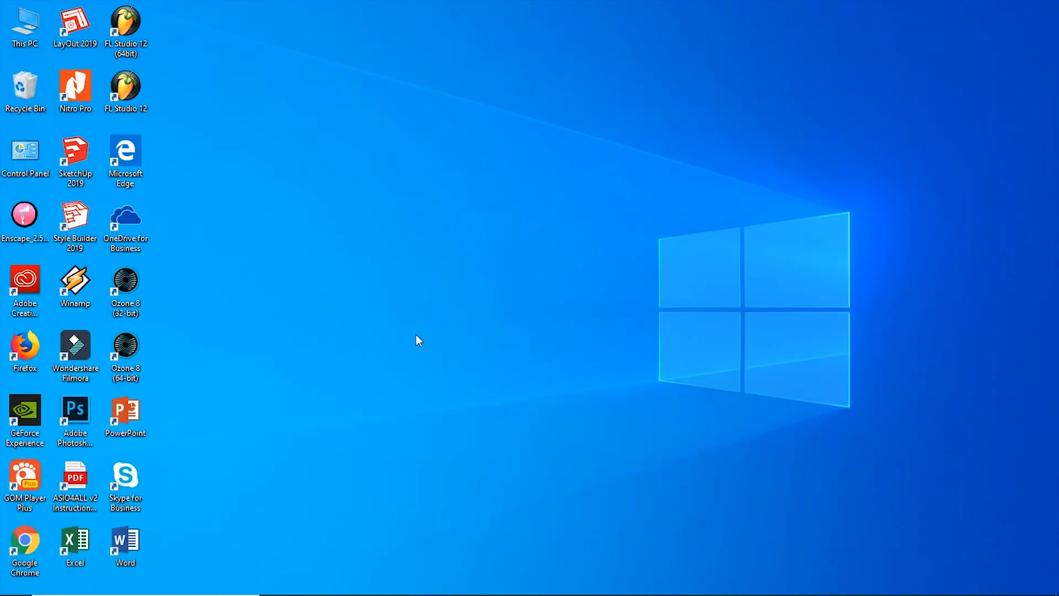
Switch to Photoshop and examine the Kelingking beach photo up close, around the main cliff, small rock islet and beach.
mouse_move(469, 593)
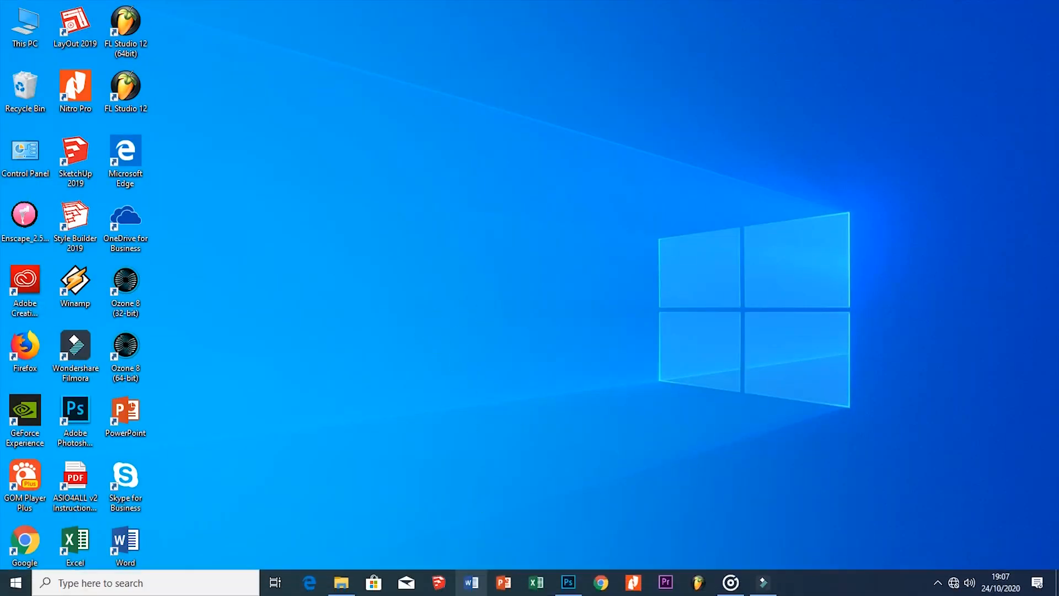
left_click(575, 586)
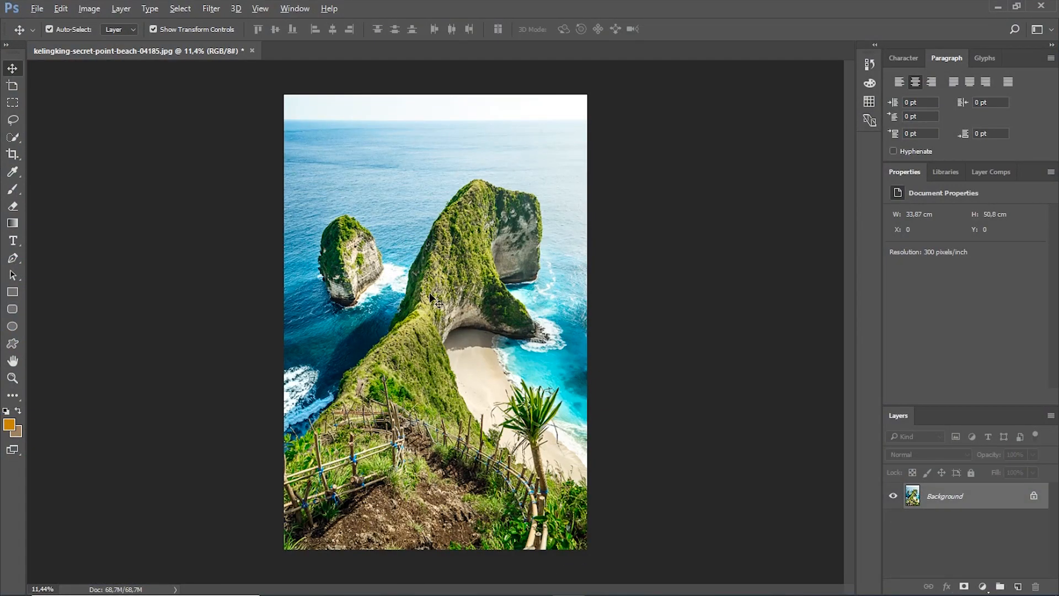
scroll(431, 298, "up", 2)
scroll(431, 297, "down", 3)
scroll(431, 297, "up", 1)
scroll(594, 270, "up", 7)
scroll(435, 226, "down", 5)
scroll(435, 226, "up", 2)
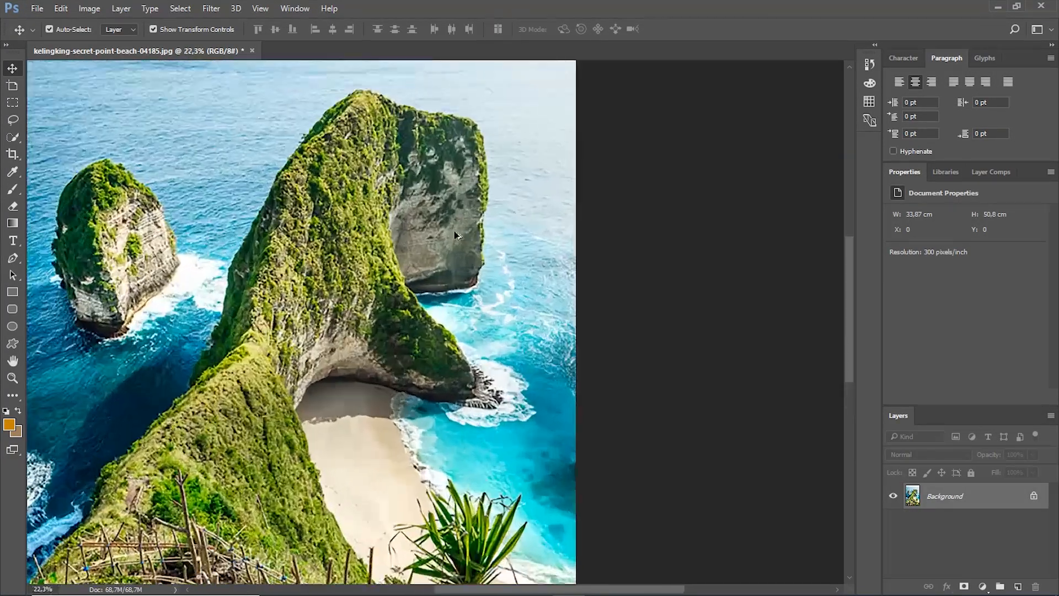
scroll(426, 270, "down", 3)
scroll(486, 356, "down", 1)
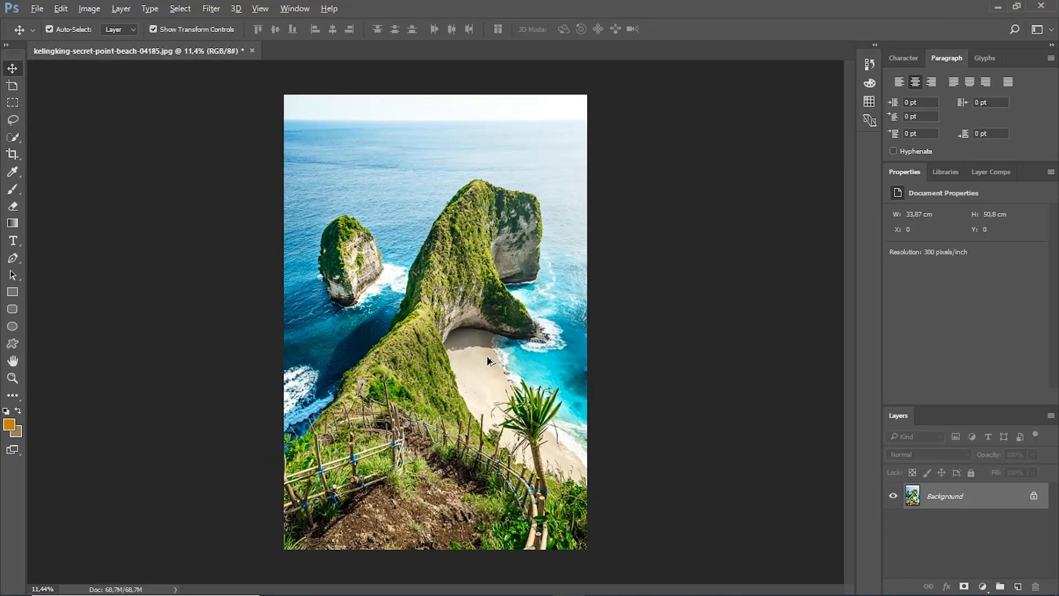
scroll(480, 353, "up", 1)
scroll(475, 352, "down", 1)
scroll(474, 342, "up", 7)
scroll(563, 291, "down", 3)
scroll(562, 286, "up", 2)
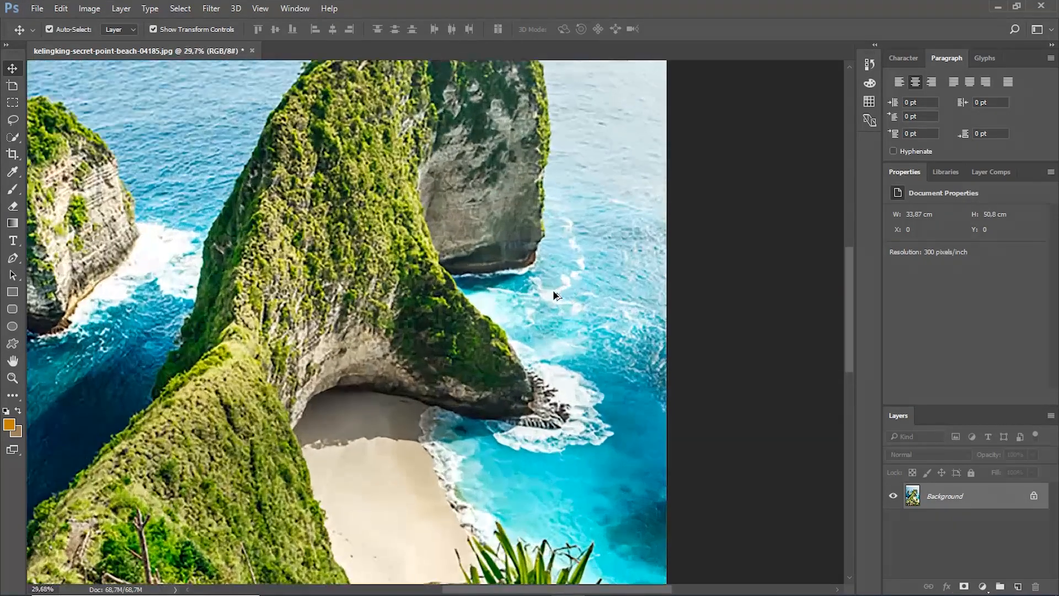
scroll(553, 289, "down", 1)
scroll(561, 326, "up", 1)
scroll(552, 252, "up", 1)
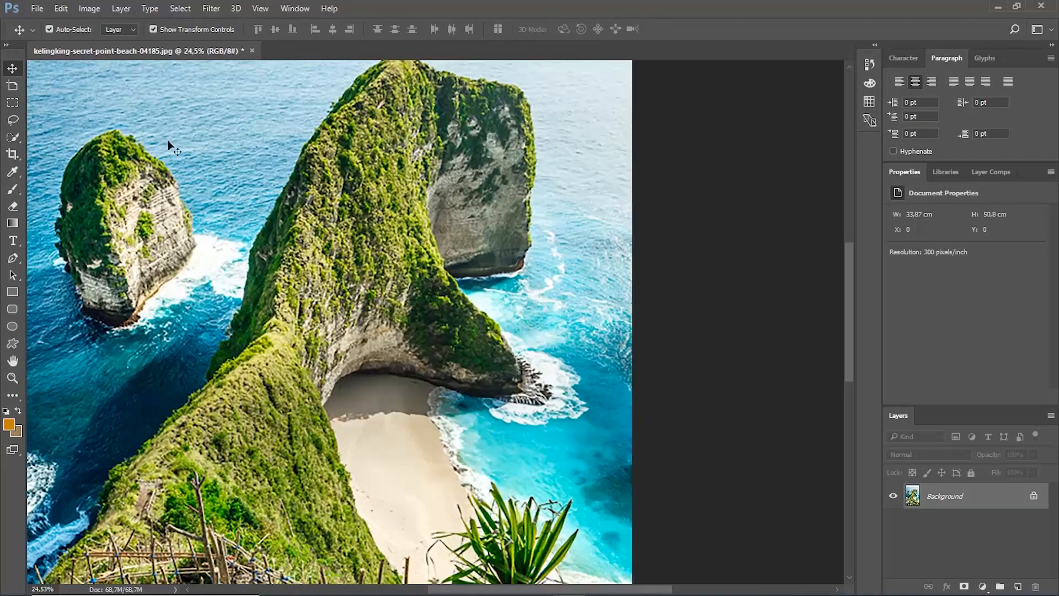
Open the rock-road-street-alley-wall-broken staircase photo from New folder and copy it into the Kelingking beach document as a layer.
left_click(34, 9)
left_click(43, 40)
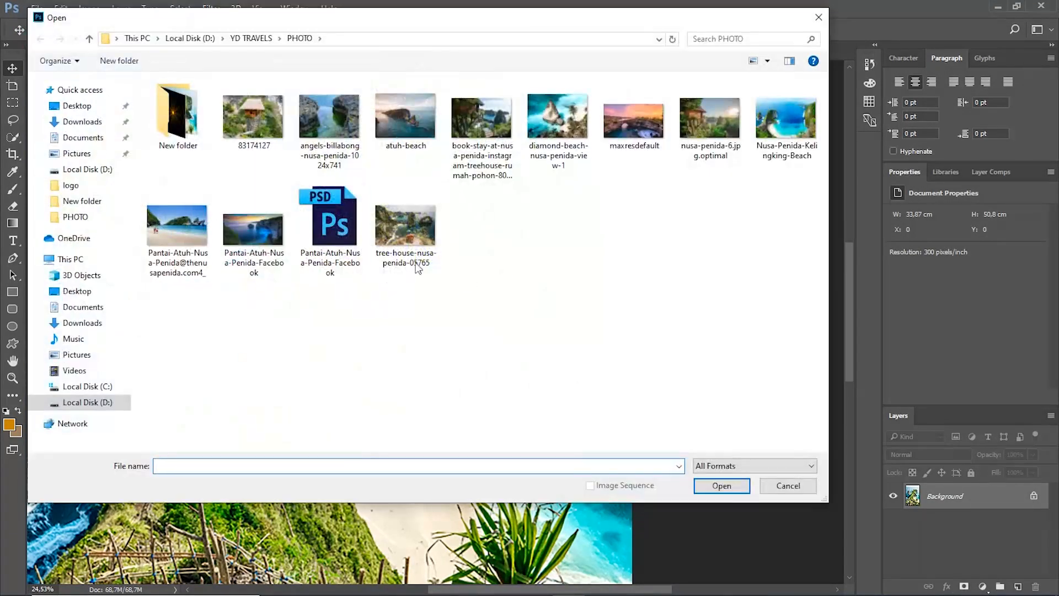
double_click(177, 117)
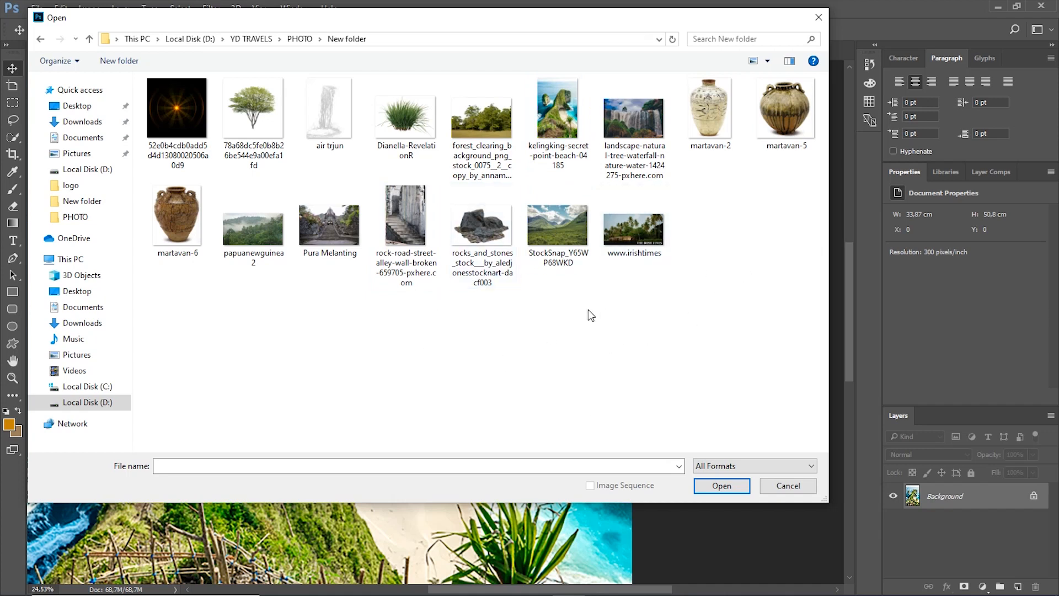
double_click(416, 215)
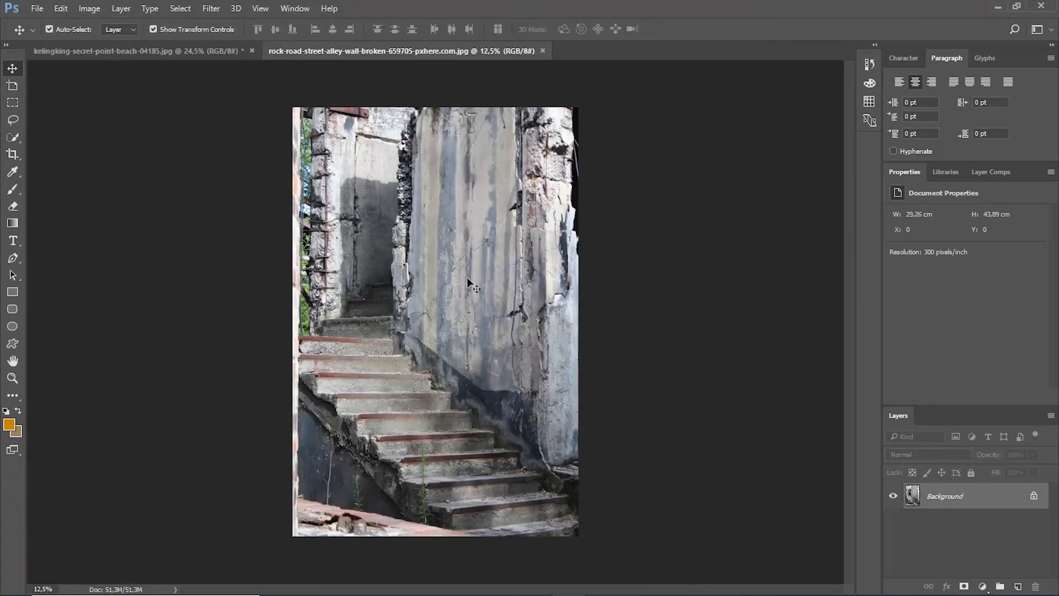
mouse_move(428, 308)
left_mouse_down()
mouse_move(216, 55)
mouse_move(432, 298)
left_mouse_up()
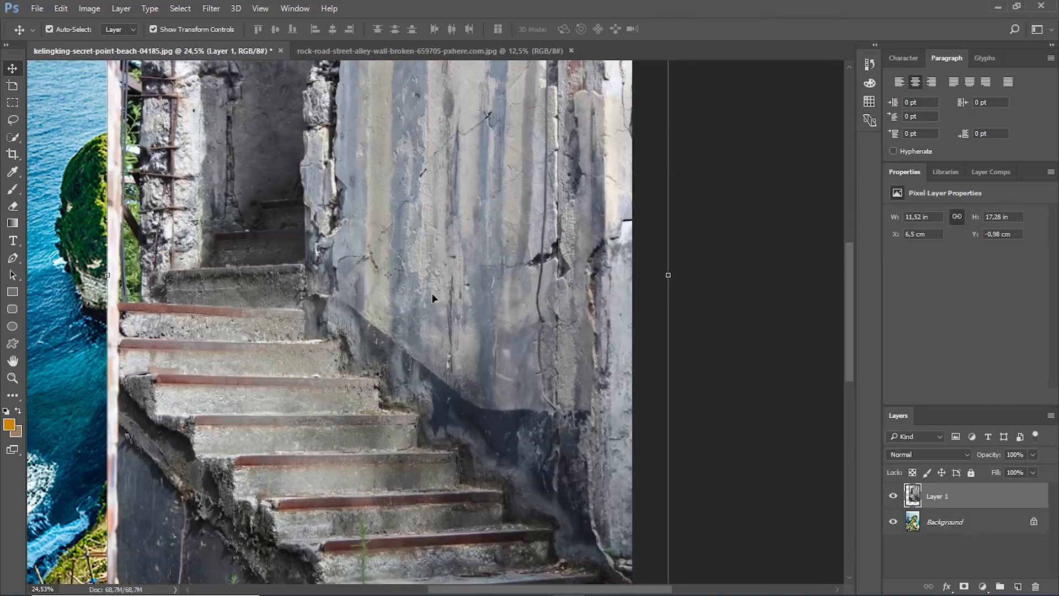
Scale the staircase layer down to about 5.96% and place it on the green face of the main cliff.
key("ctrl+0")
left_click_drag(353, 109, 471, 274)
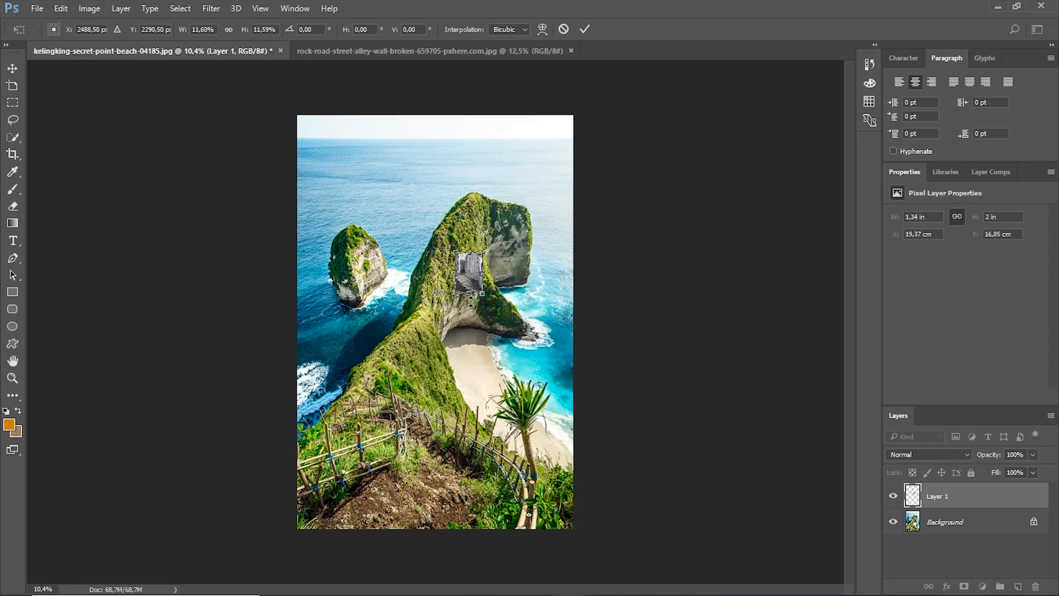
scroll(471, 274, "up", 1)
scroll(487, 257, "up", 5)
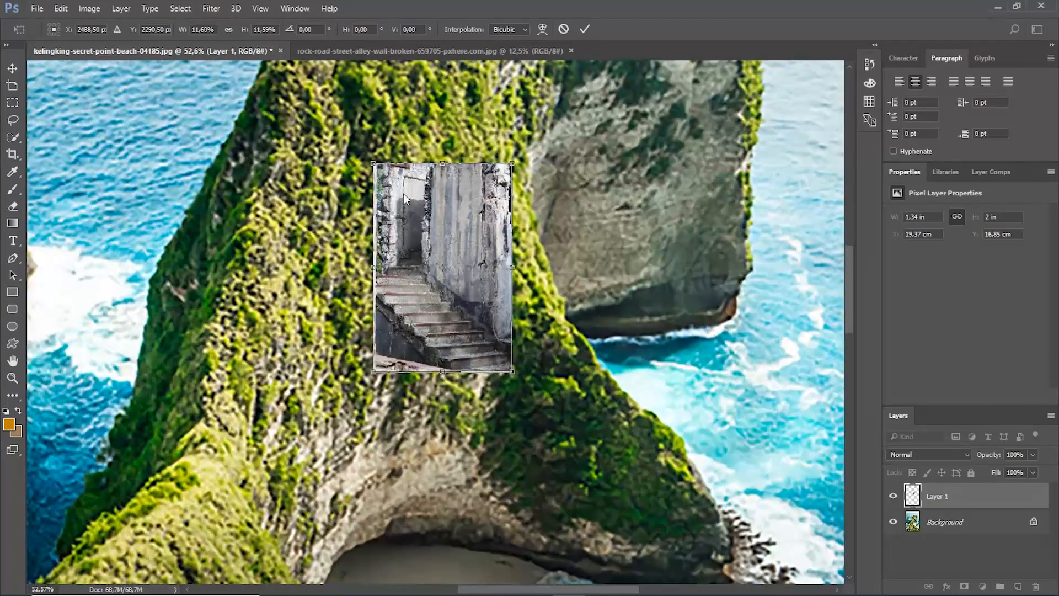
left_click_drag(375, 165, 399, 168)
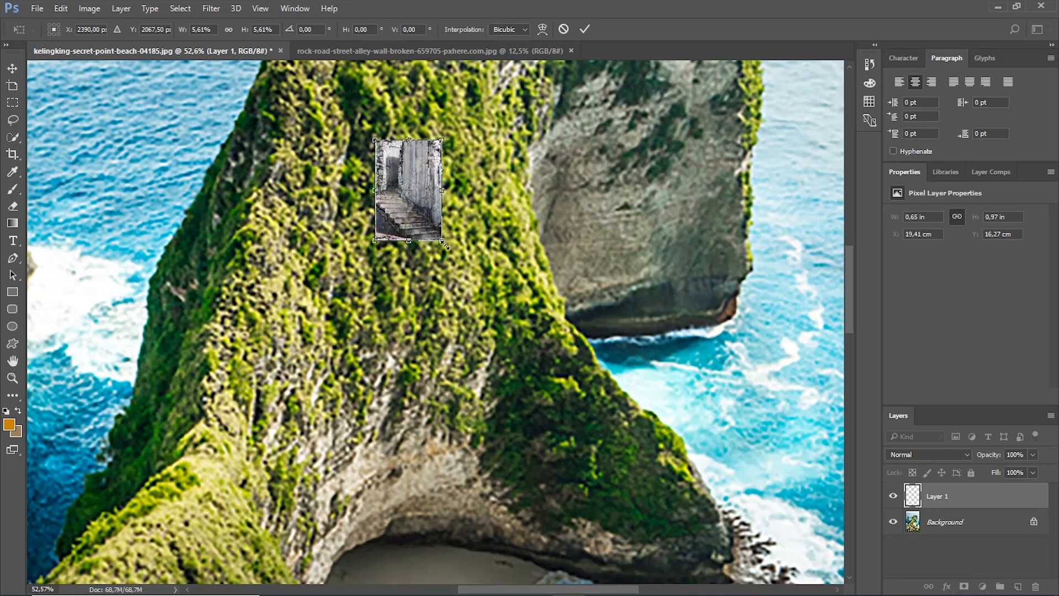
left_click_drag(445, 245, 448, 251)
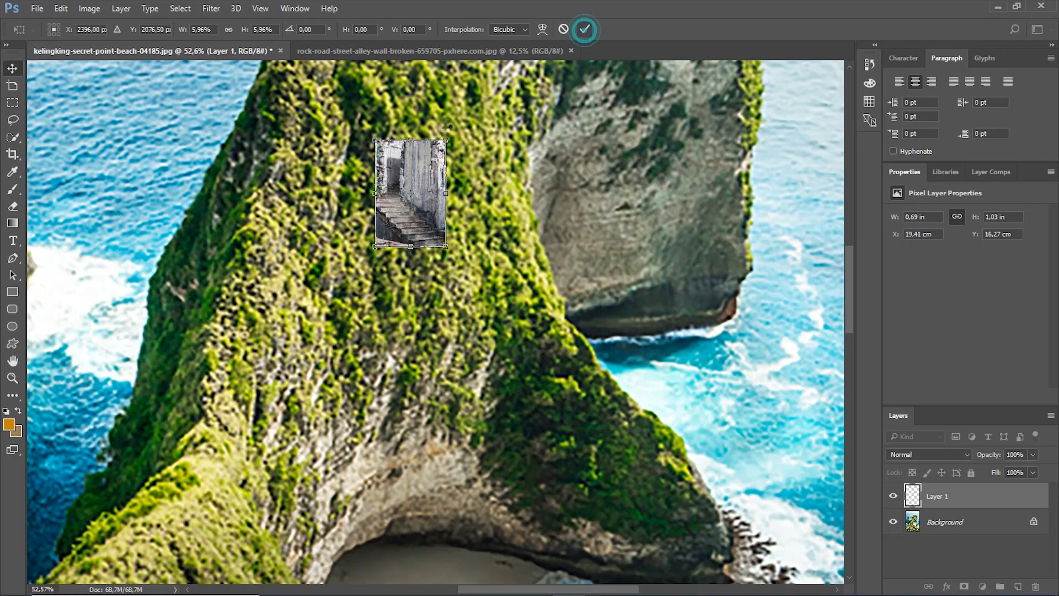
left_click(584, 28)
Move the small staircase layer up near the cliff's upper left slope, to about X 18.15 cm, Y 13.58 cm.
scroll(374, 134, "down", 3)
scroll(386, 140, "up", 3)
scroll(403, 149, "down", 2)
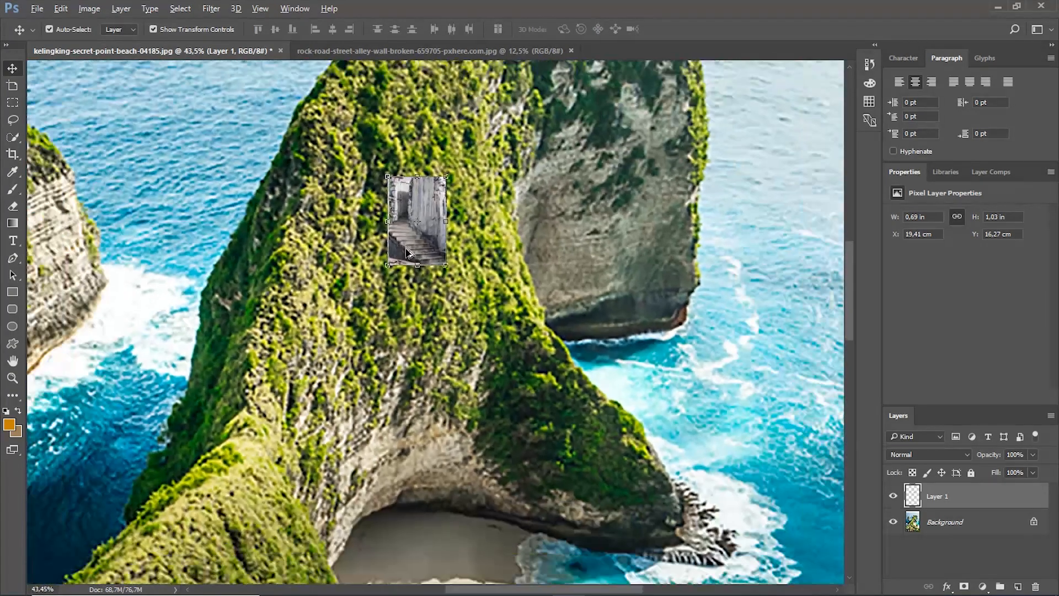
scroll(415, 156, "up", 3)
scroll(415, 156, "down", 2)
scroll(436, 243, "up", 3)
scroll(386, 231, "down", 3)
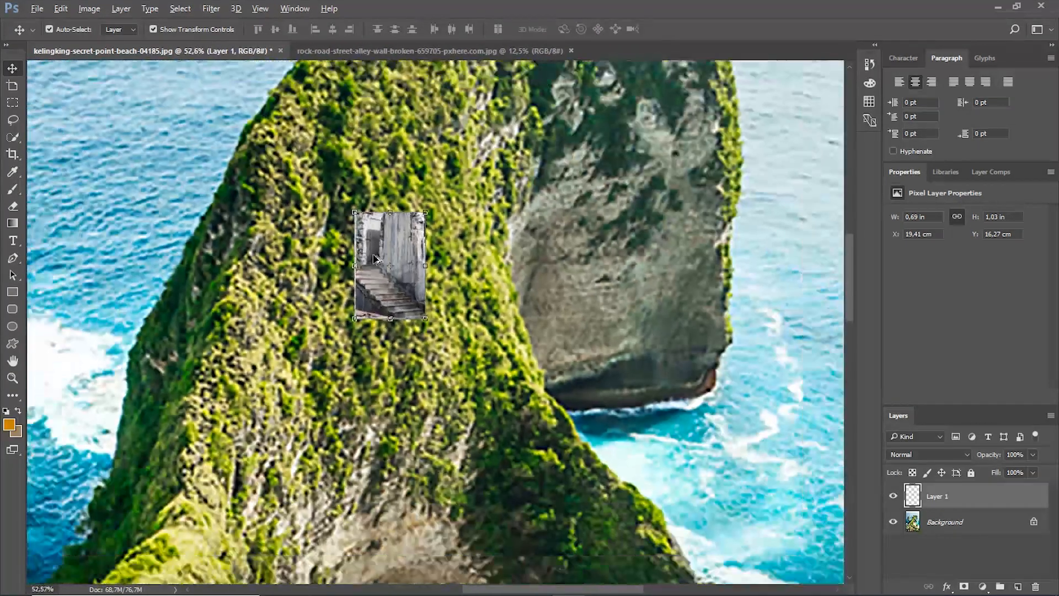
scroll(391, 242, "up", 2)
left_click_drag(390, 242, 312, 116)
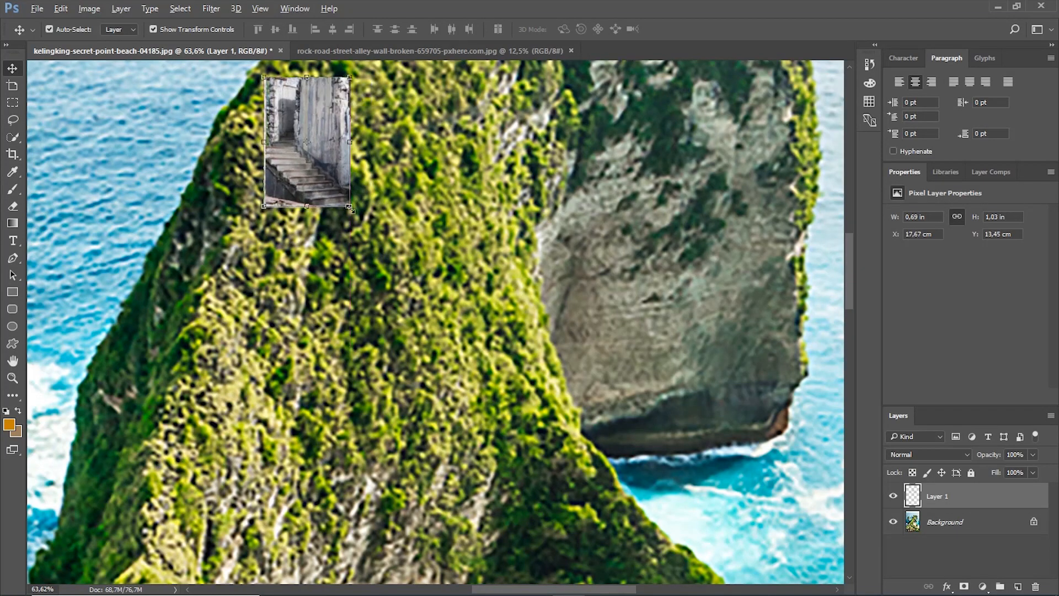
scroll(364, 209, "down", 3)
scroll(364, 208, "up", 3)
left_click_drag(308, 185, 355, 200)
scroll(354, 199, "down", 3)
scroll(335, 189, "up", 5)
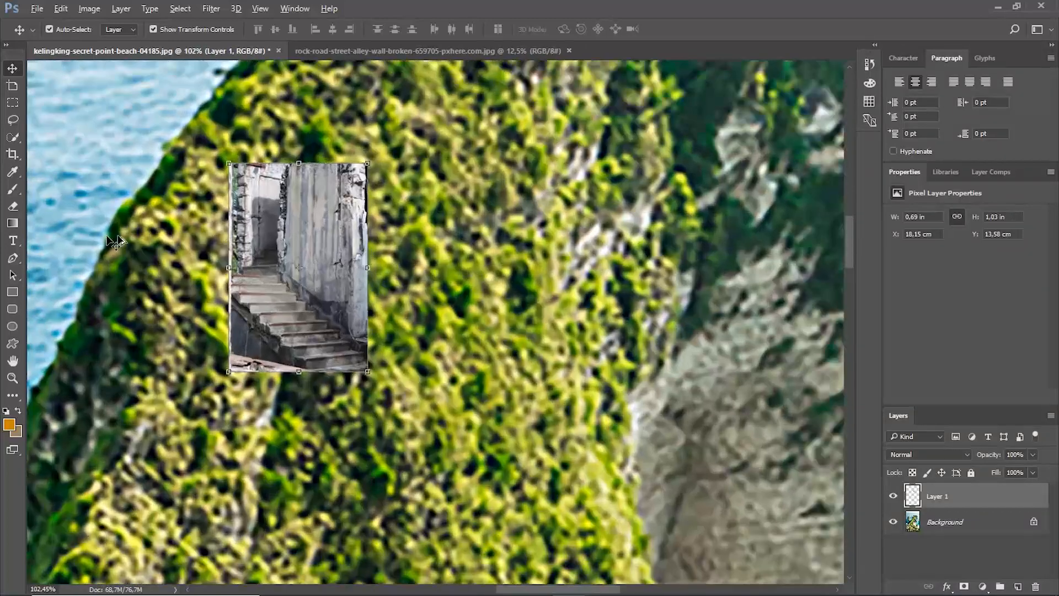
Erase the walls and hard edges around the steps with a soft 120 px eraser so the stairs blend into the vegetation.
left_click(13, 205)
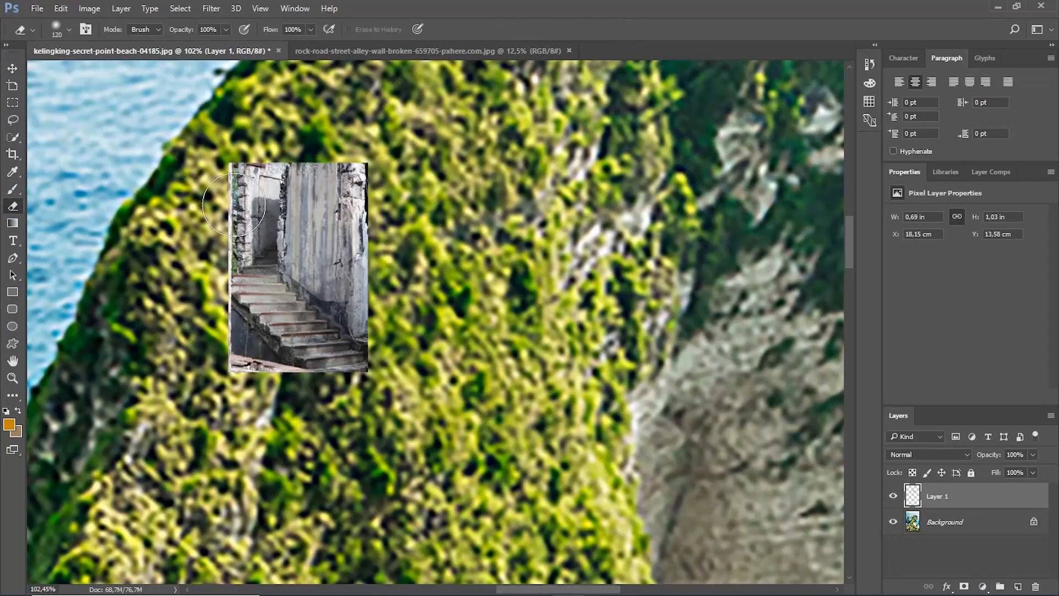
scroll(321, 182, "up", 2)
mouse_move(331, 166)
left_mouse_down()
mouse_move(237, 166)
mouse_move(371, 217)
mouse_move(351, 171)
mouse_move(397, 194)
mouse_move(282, 184)
mouse_move(282, 194)
mouse_move(399, 340)
mouse_move(307, 238)
mouse_move(376, 289)
mouse_move(353, 265)
mouse_move(371, 285)
mouse_move(410, 235)
left_mouse_up()
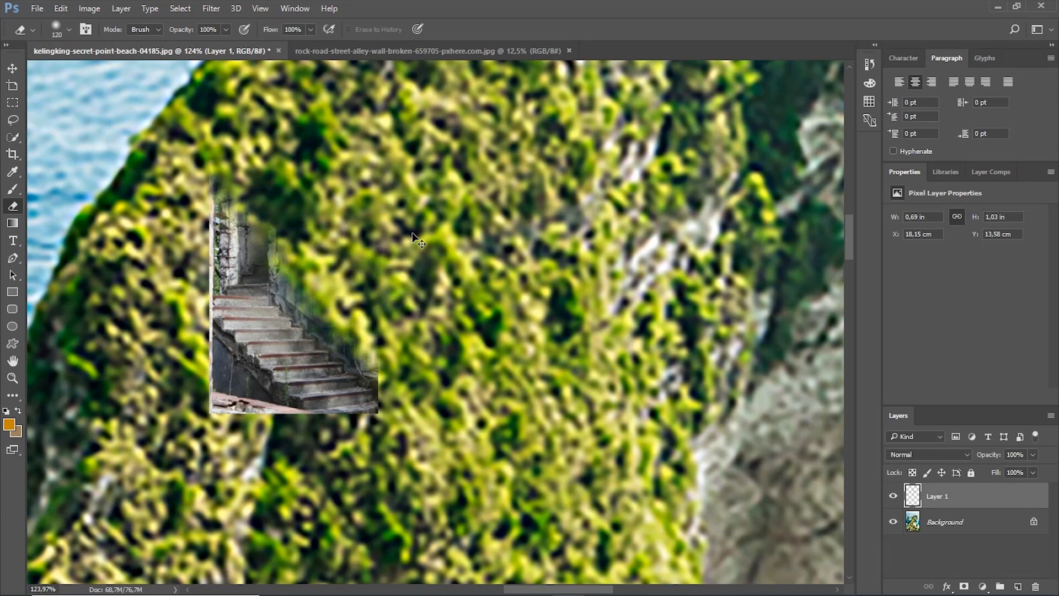
left_click(394, 338)
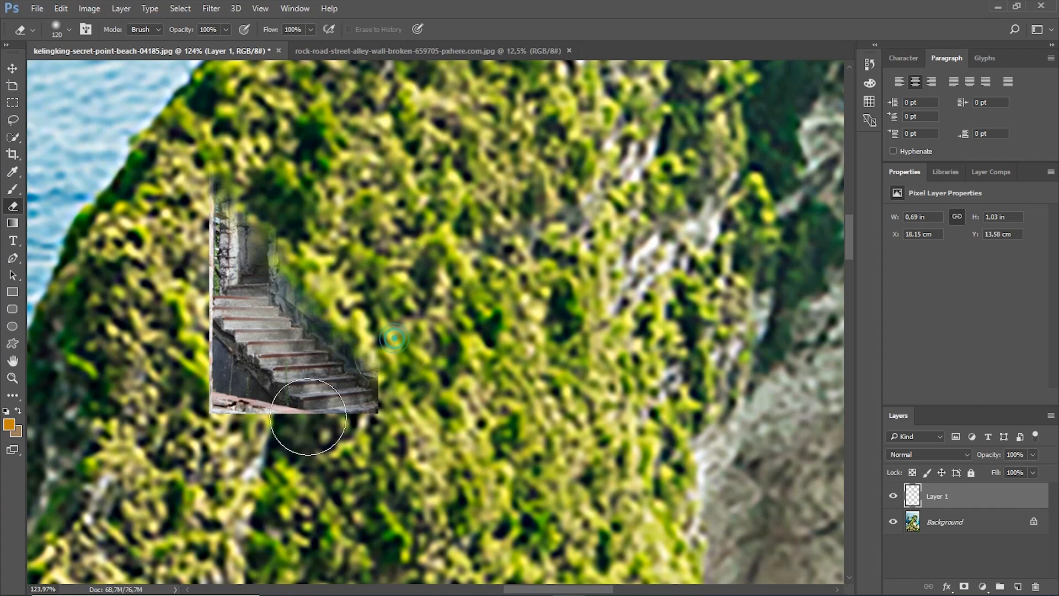
mouse_move(276, 442)
left_mouse_down()
mouse_move(401, 448)
mouse_move(349, 448)
mouse_move(393, 427)
mouse_move(419, 368)
left_mouse_up()
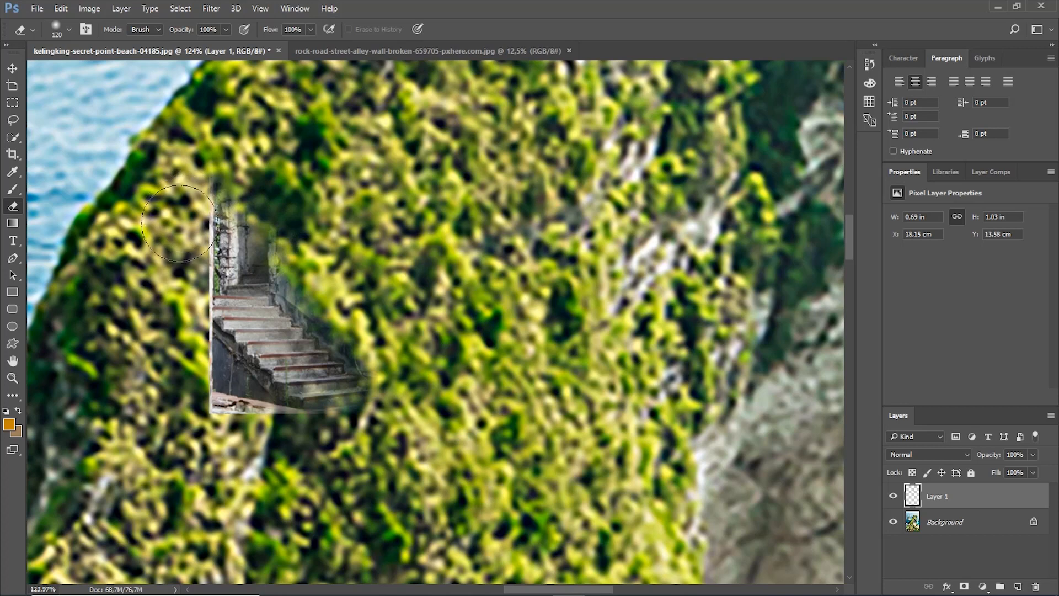
mouse_move(178, 223)
left_mouse_down()
mouse_move(190, 270)
mouse_move(171, 364)
mouse_move(185, 426)
left_mouse_up()
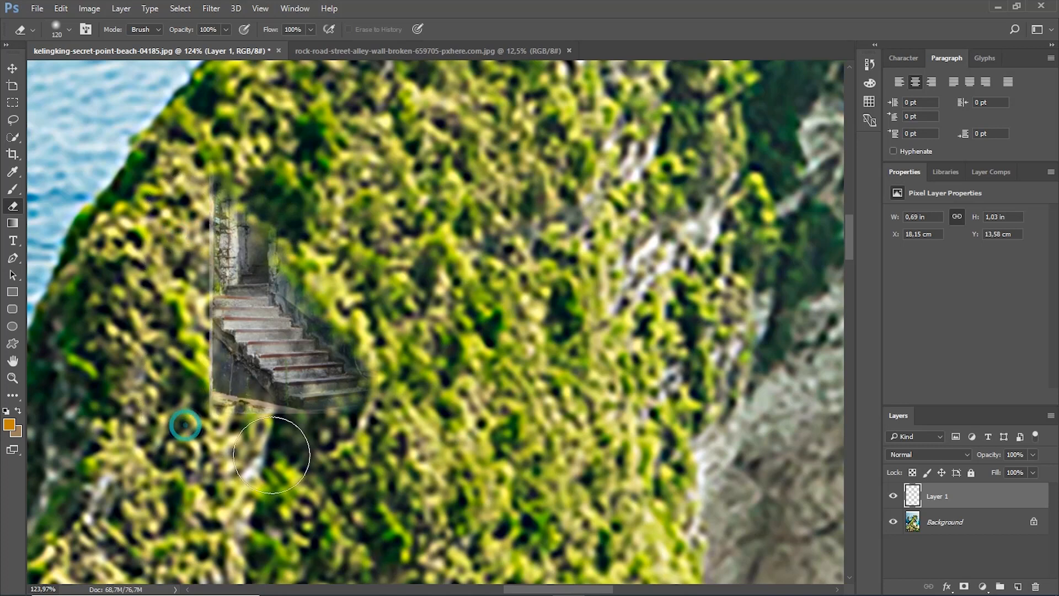
mouse_move(272, 454)
left_mouse_down()
mouse_move(163, 374)
mouse_move(264, 450)
mouse_move(301, 415)
left_mouse_up()
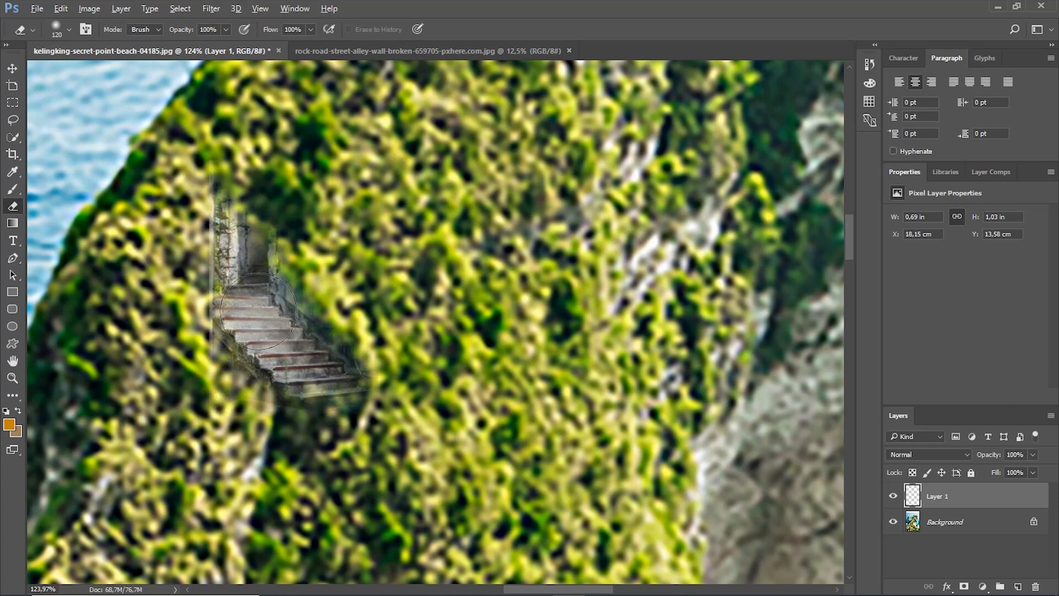
left_click_drag(258, 312, 335, 431)
scroll(276, 291, "down", 3)
scroll(187, 497, "up", 3)
Duplicate the stair segment down the slope, and mirror a further copy horizontally below it to form a turn in the stairway.
key("v")
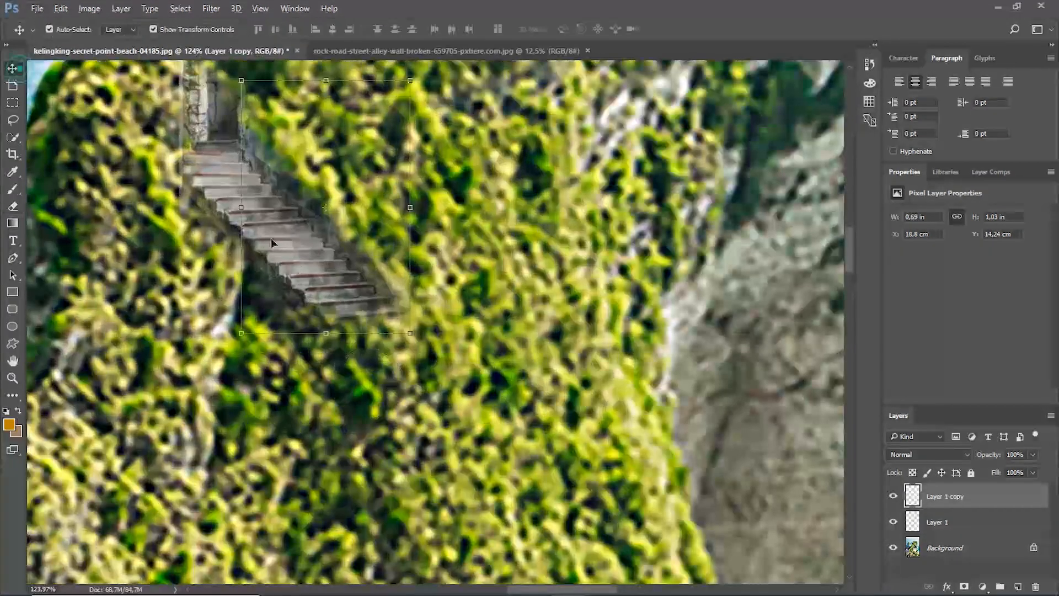
left_click_drag(271, 240, 196, 380)
key("l")
right_click(166, 482)
left_click(243, 392)
right_click(243, 392)
left_click(274, 375)
left_click_drag(271, 402, 341, 354)
left_click(584, 29)
scroll(248, 232, "down", 3)
scroll(342, 342, "up", 3)
scroll(248, 243, "up", 1)
Add four copies of the unmirrored stair segment below the turn, running diagonally down the cliff face.
key("v")
left_click_drag(244, 238, 254, 404)
scroll(254, 403, "down", 4)
scroll(257, 301, "up", 5)
left_click_drag(249, 289, 345, 368)
left_click_drag(345, 368, 442, 466)
scroll(442, 466, "down", 4)
scroll(347, 348, "up", 4)
left_click_drag(343, 367, 492, 443)
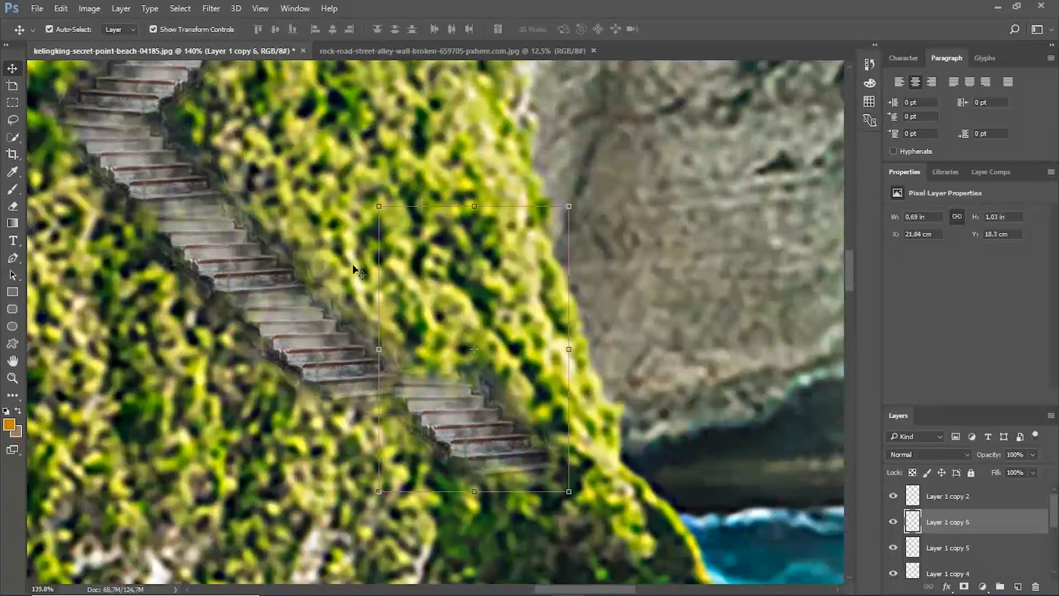
Extend the stairway toward the cliff's right edge with two more copies of the segment, ending at about X 23.49 cm, Y 19.96 cm.
scroll(353, 266, "down", 4)
scroll(377, 316, "up", 4)
left_click_drag(422, 288, 496, 362)
scroll(364, 309, "down", 4)
scroll(408, 338, "up", 4)
left_click_drag(371, 304, 446, 380)
scroll(412, 339, "down", 4)
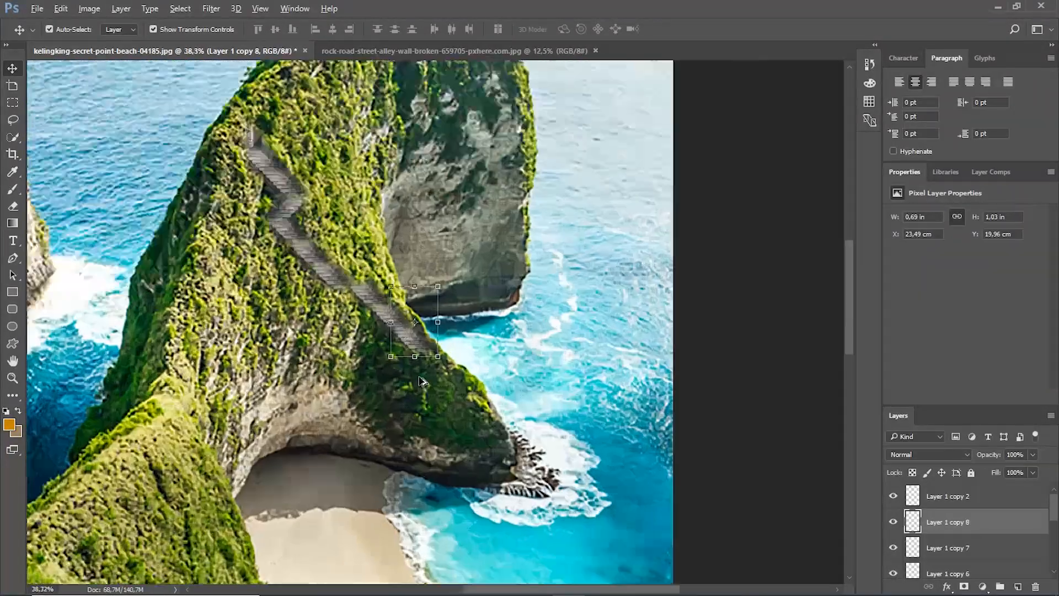
Continue the stairway along the lower ridge with further segment copies, aligning them with the steps above.
scroll(419, 378, "up", 4)
left_click_drag(414, 290, 467, 380)
scroll(472, 345, "down", 4)
scroll(431, 345, "up", 3)
scroll(466, 375, "down", 4)
scroll(453, 348, "up", 5)
left_click_drag(396, 375, 395, 385)
scroll(400, 379, "down", 5)
left_click_drag(287, 237, 469, 403)
Duplicate the mirrored stair segment and place it at the stairway's lower end, at about X 25.28 cm, Y 22.78 cm.
scroll(267, 330, "up", 3)
left_click_drag(309, 196, 361, 472)
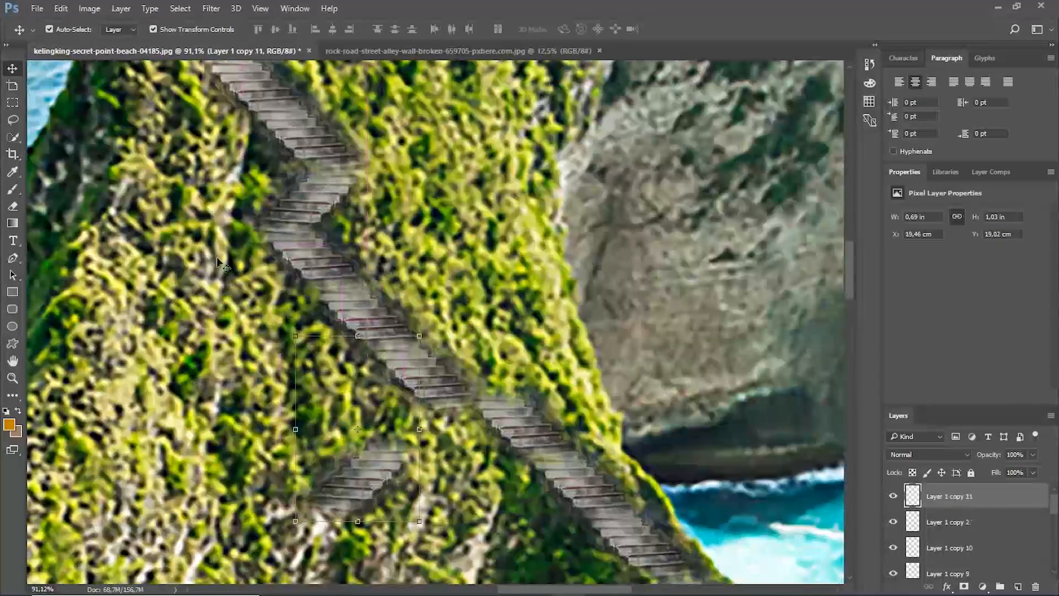
scroll(217, 262, "down", 4)
left_click_drag(279, 276, 483, 425)
scroll(483, 424, "up", 7)
scroll(484, 380, "up", 3)
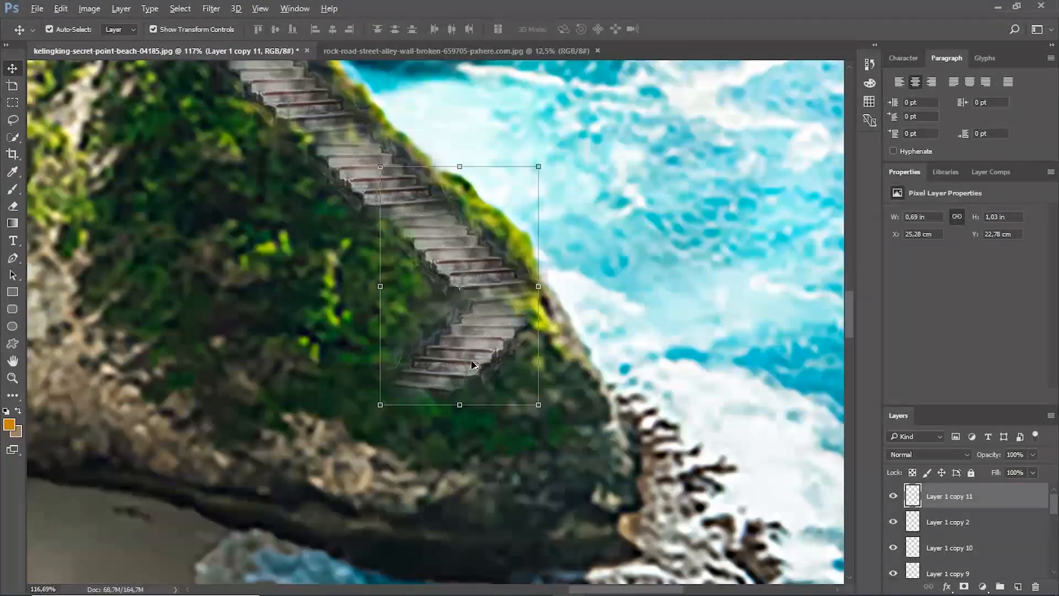
Add an unmirrored stair copy below the lower turn, reaching the shoreline rocks at about X 26.4 cm, Y 24.55 cm.
scroll(386, 379, "down", 3)
left_click_drag(367, 217, 511, 463)
scroll(439, 382, "up", 3)
scroll(510, 458, "down", 4)
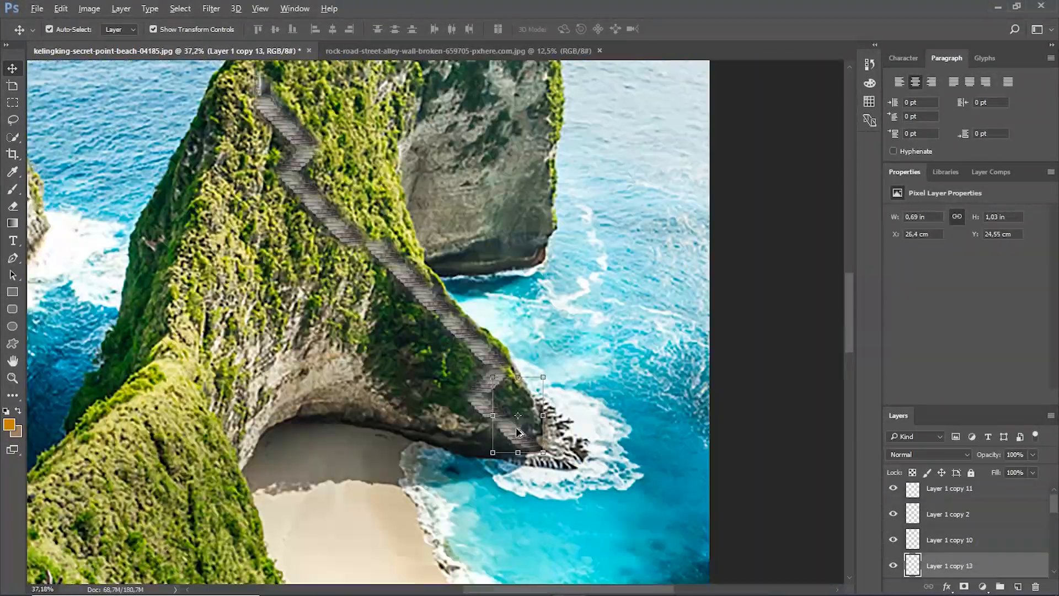
Select the lower stair segments together and shift them slightly so they line up with the upper flight, then deselect them.
left_click(444, 331)
scroll(445, 331, "up", 3)
scroll(444, 330, "down", 3)
scroll(499, 381, "up", 3)
scroll(341, 254, "up", 2)
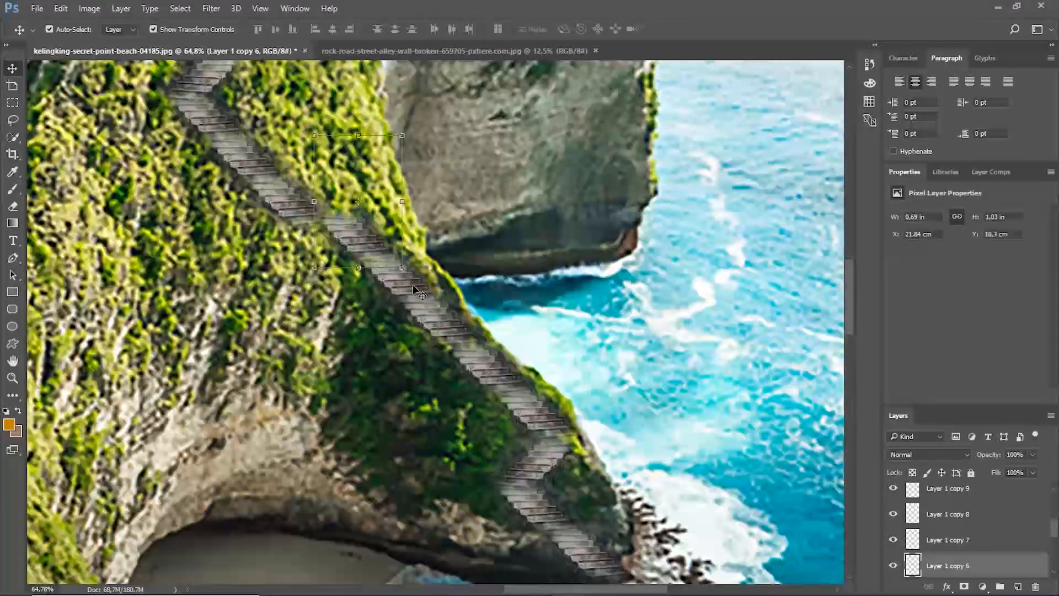
left_click(404, 284)
left_click(601, 572, "shift")
left_click_drag(358, 234, 346, 223)
scroll(348, 226, "up", 4)
left_click_drag(351, 386, 358, 369)
scroll(361, 319, "down", 7)
left_click(659, 311)
scroll(425, 347, "up", 8)
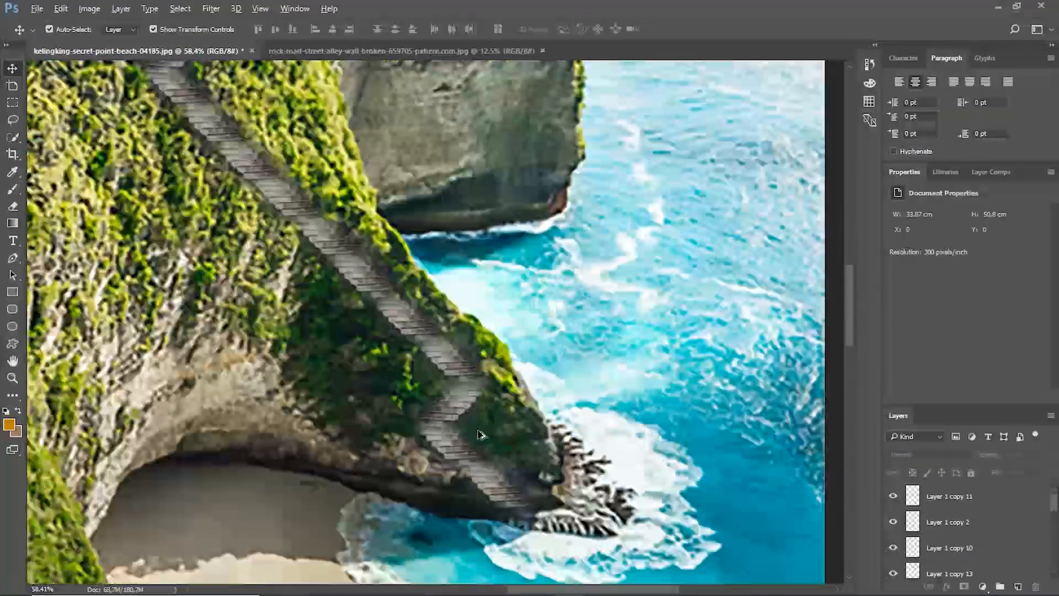
Shift the lowest stair segment slightly so it lines up with the flight above the shoreline rocks.
mouse_move(443, 472)
left_mouse_down()
mouse_move(656, 441)
mouse_move(455, 480)
left_mouse_up()
left_click(460, 392)
scroll(460, 392, "down", 5)
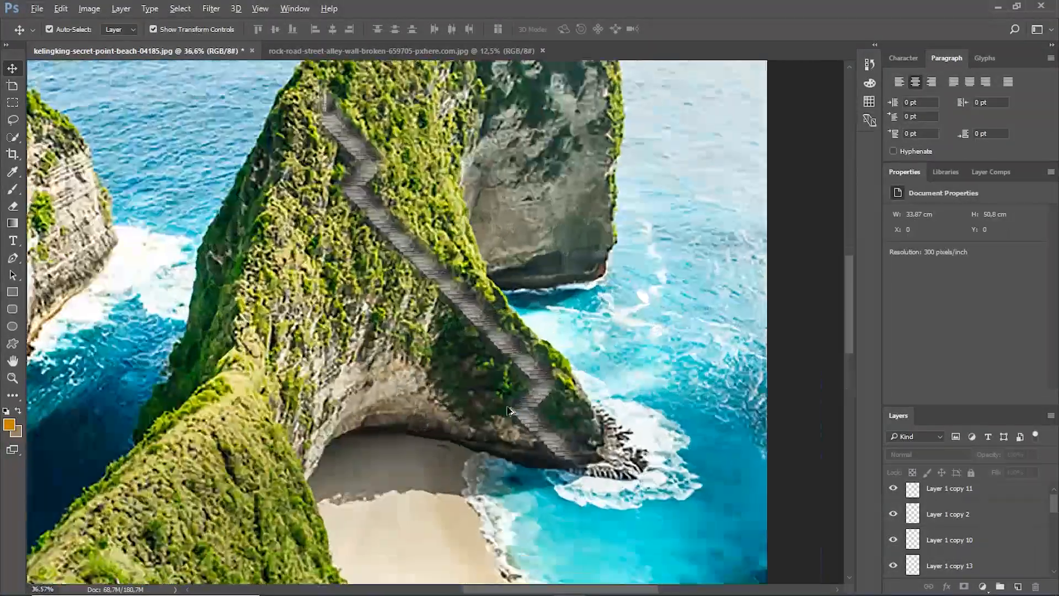
Erase the doorway and wall remnants above the top steps of the uppermost stair segment.
scroll(364, 119, "up", 5)
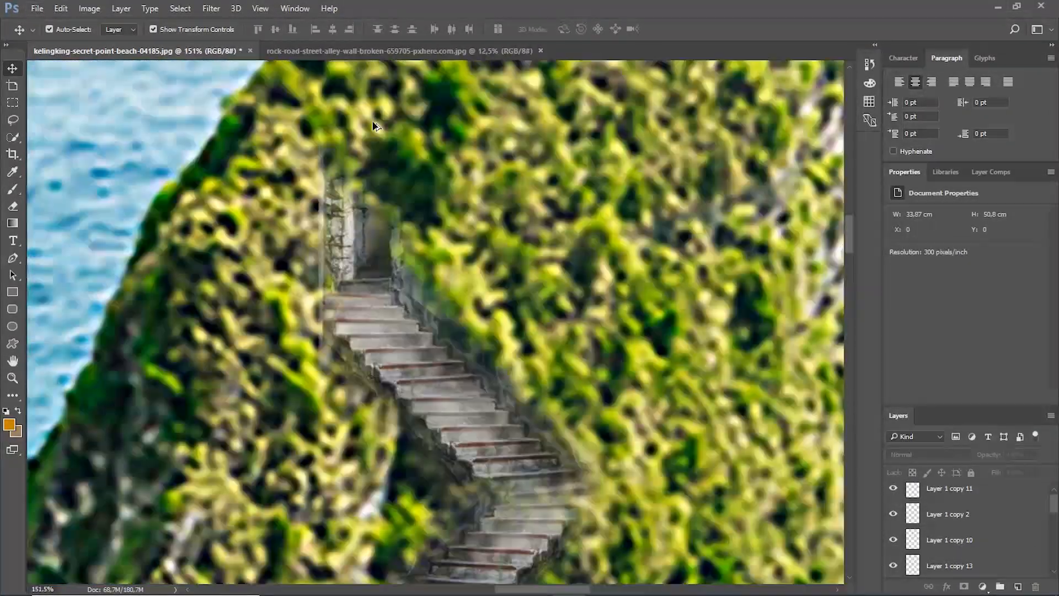
left_click(371, 224)
key("e")
left_click_drag(374, 212, 348, 268)
scroll(331, 220, "down", 7)
scroll(355, 286, "up", 4)
Open the forest_clearing_background stock image and bring its tree line into the Kelingking beach document.
key("ctrl+o")
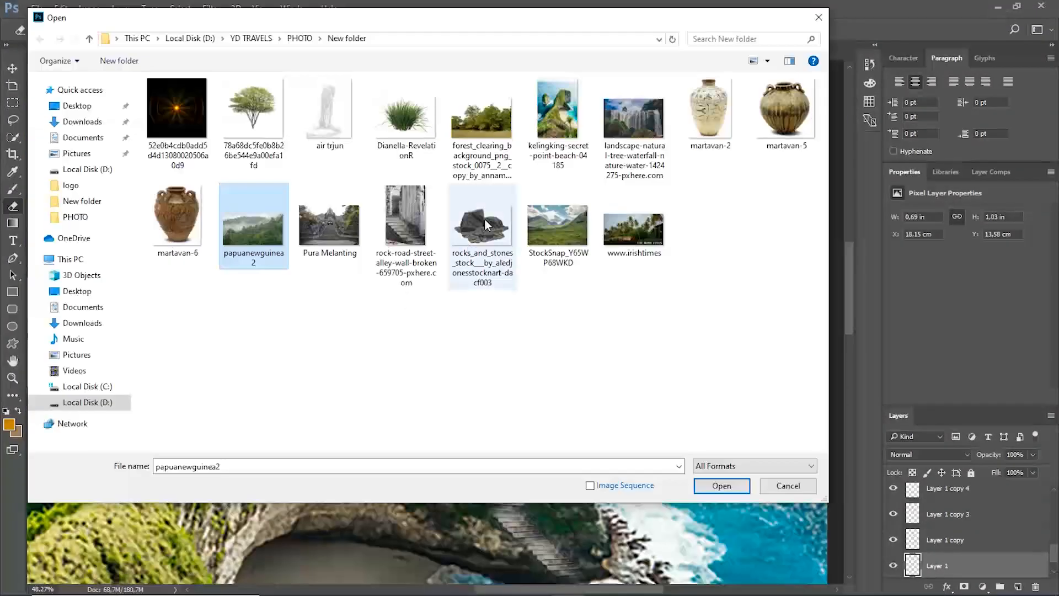
left_click(475, 115)
double_click(475, 115)
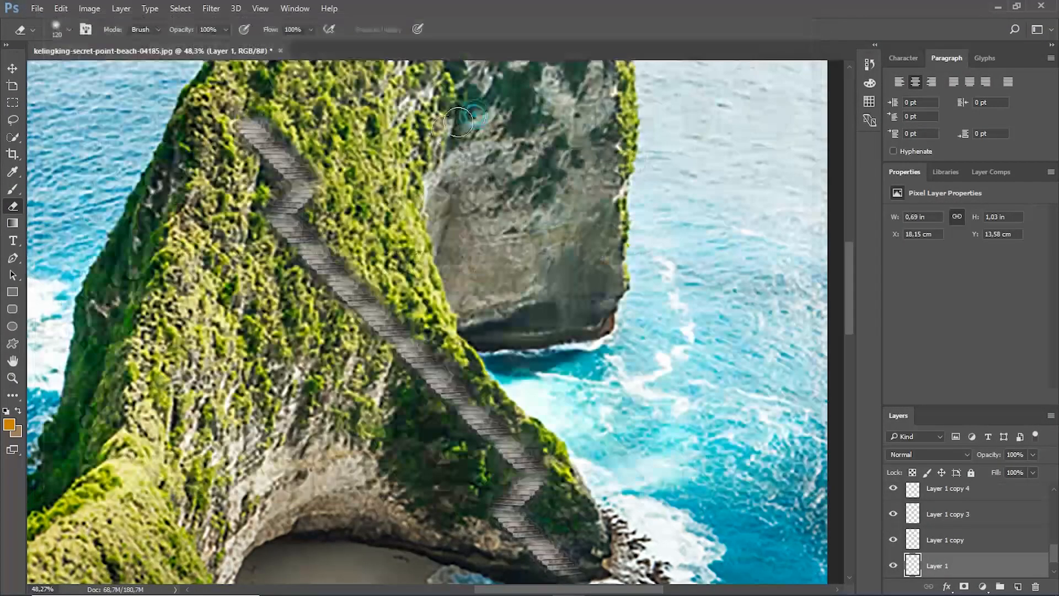
left_click_drag(415, 289, 229, 75)
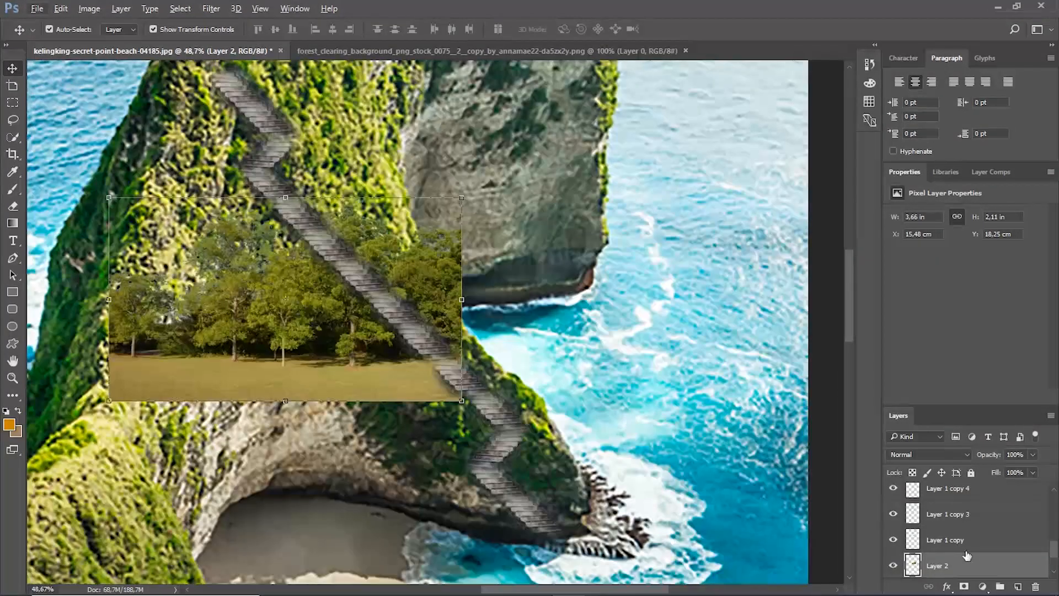
Raise the forest layer to the top of the layer stack and place it over the lower ridge and shoreline rocks.
left_click_drag(966, 555, 989, 476)
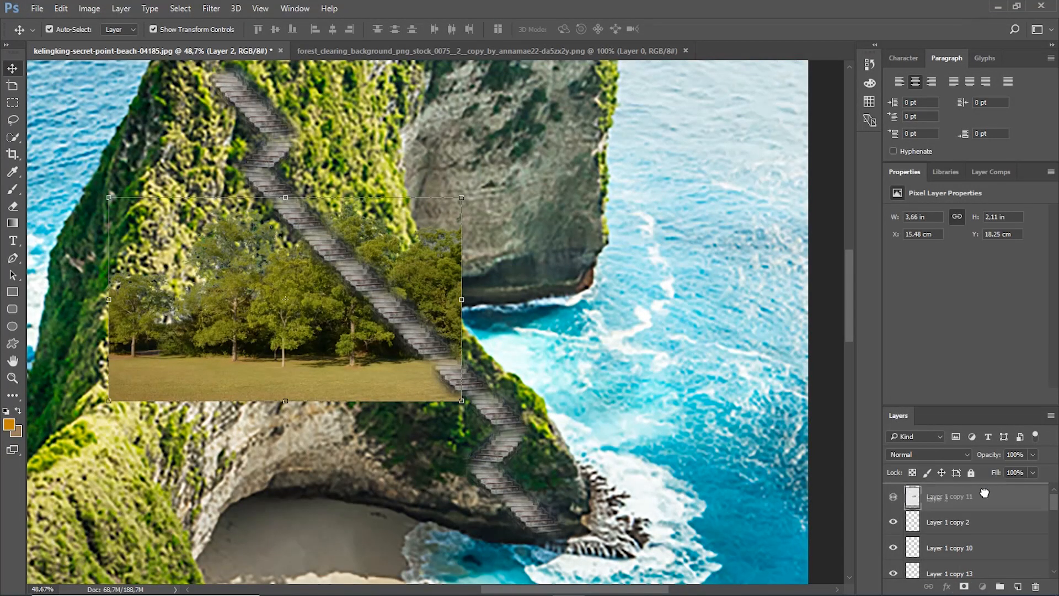
left_click_drag(406, 318, 610, 418)
scroll(443, 352, "down", 3)
scroll(443, 353, "up", 4)
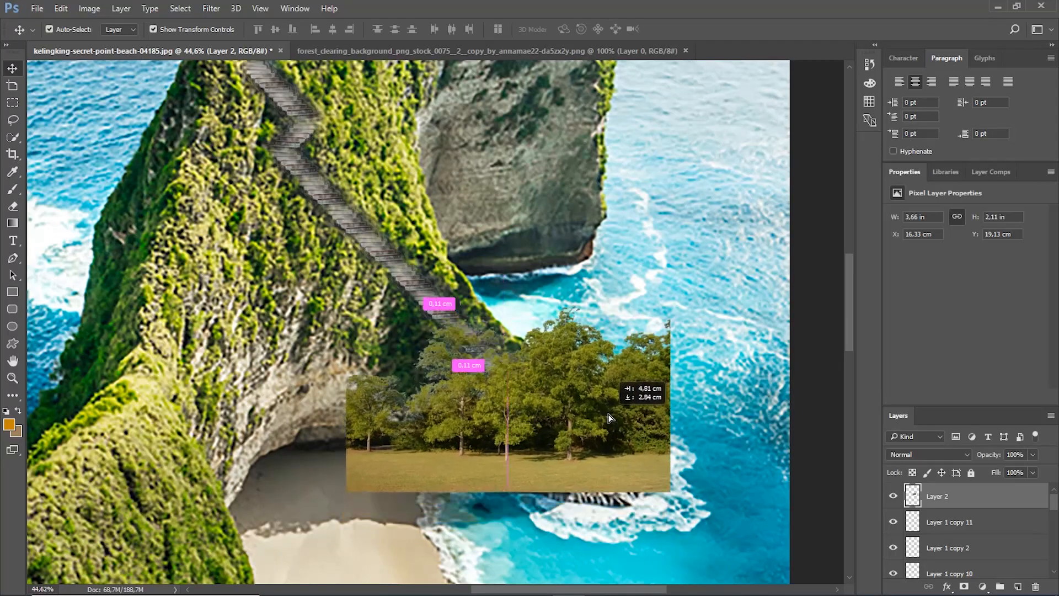
Erase the forest image's right edge with a 275 px soft eraser and shift the layer to about X 19.78 cm, Y 22.63 cm.
left_click(12, 206)
scroll(456, 342, "up", 2)
scroll(529, 365, "down", 1)
scroll(461, 367, "up", 3)
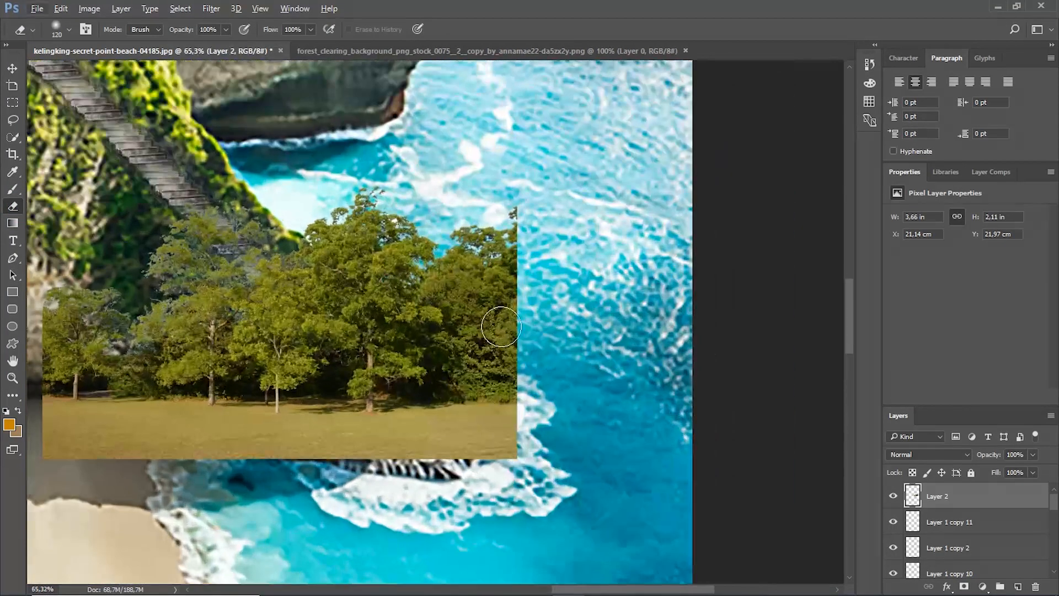
right_click(501, 326)
left_click_drag(624, 361, 638, 367)
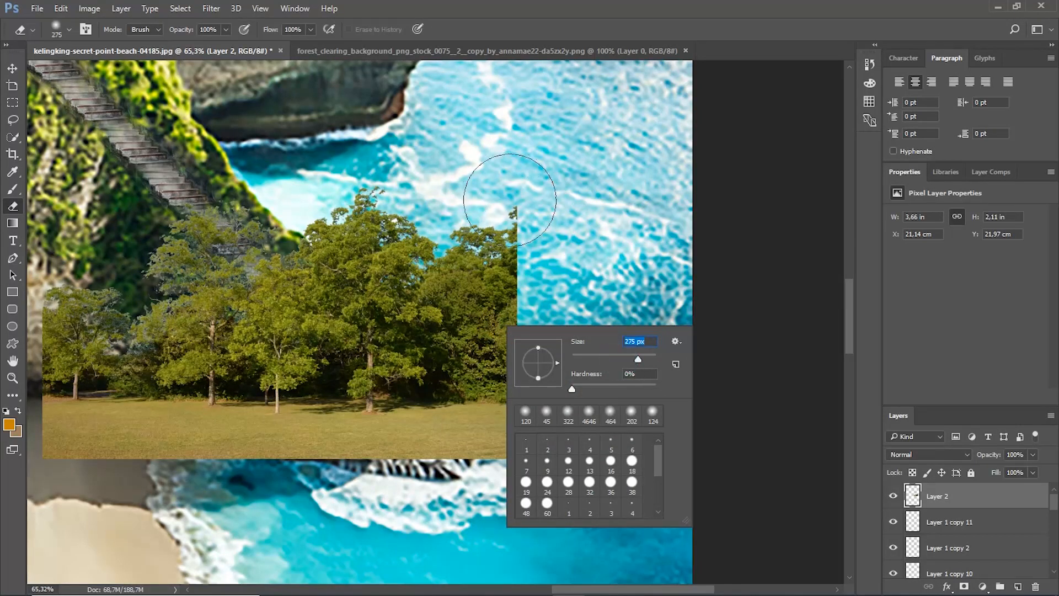
mouse_move(505, 195)
left_mouse_down()
mouse_move(521, 492)
mouse_move(504, 267)
mouse_move(490, 250)
mouse_move(504, 316)
mouse_move(492, 326)
mouse_move(489, 294)
mouse_move(496, 468)
left_mouse_up()
mouse_move(385, 292)
left_mouse_down()
mouse_move(267, 263)
mouse_move(302, 283)
mouse_move(307, 324)
left_mouse_up()
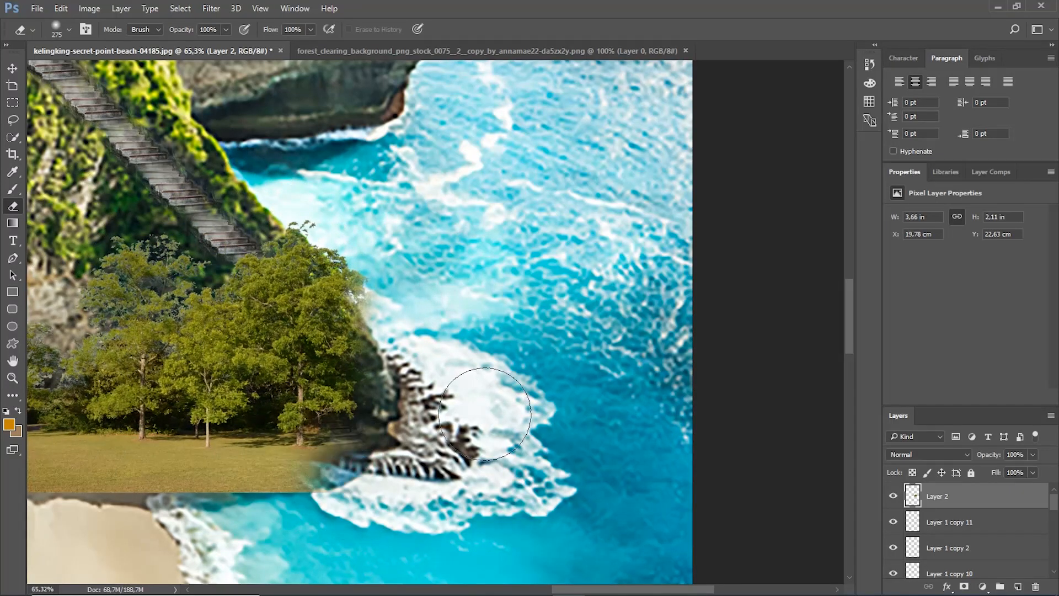
Erase the surrounding grass and left-hand trees, and move the remaining tree cluster onto the cliff at about X 17.88 cm, Y 20.68 cm.
scroll(485, 414, "down", 3)
scroll(134, 488, "up", 2)
mouse_move(265, 441)
left_mouse_down()
mouse_move(244, 276)
mouse_move(416, 496)
left_mouse_up()
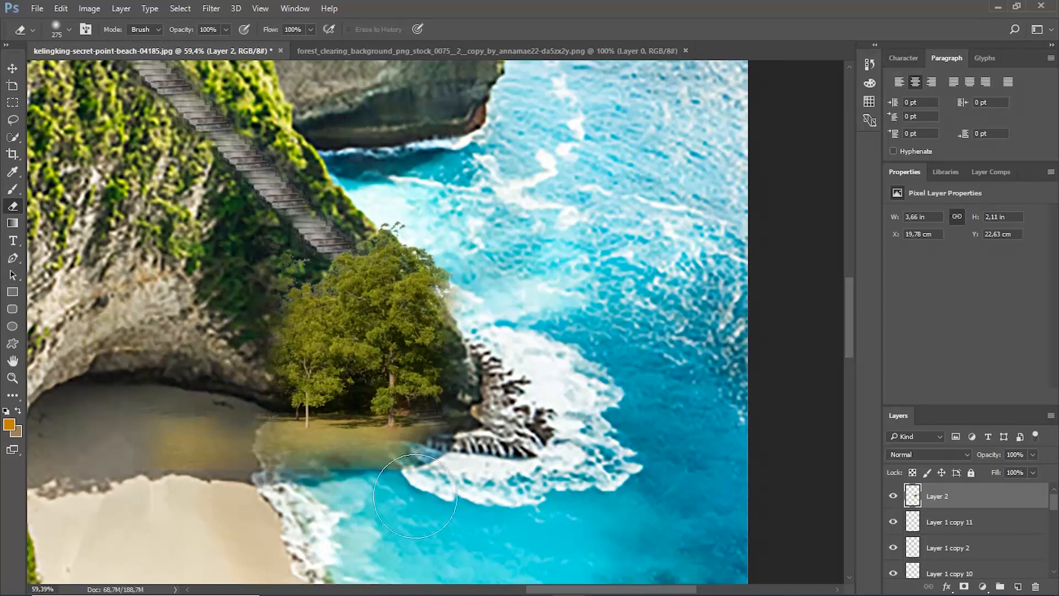
mouse_move(376, 375)
left_mouse_down()
mouse_move(402, 332)
mouse_move(396, 387)
mouse_move(393, 345)
mouse_move(274, 293)
mouse_move(289, 278)
left_mouse_up()
scroll(491, 451, "down", 6)
scroll(411, 166, "up", 2)
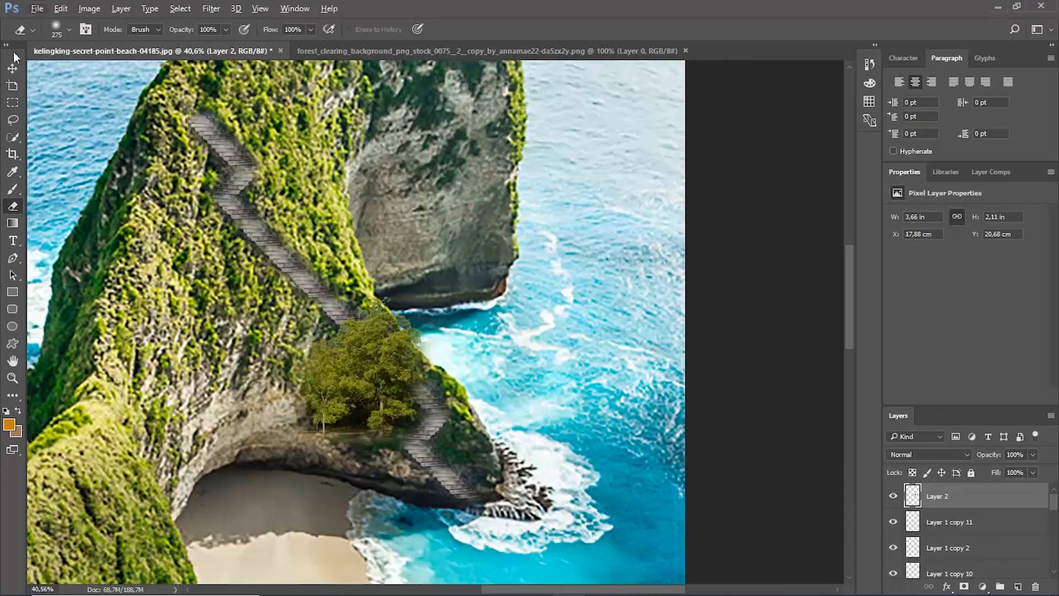
Duplicate the tree cluster and place the copy beside the upper stairway at about X 15.99 cm, Y 13.97 cm.
left_click(19, 67)
left_click_drag(368, 347, 310, 133)
scroll(281, 284, "down", 4)
scroll(281, 284, "up", 5)
scroll(277, 278, "down", 4)
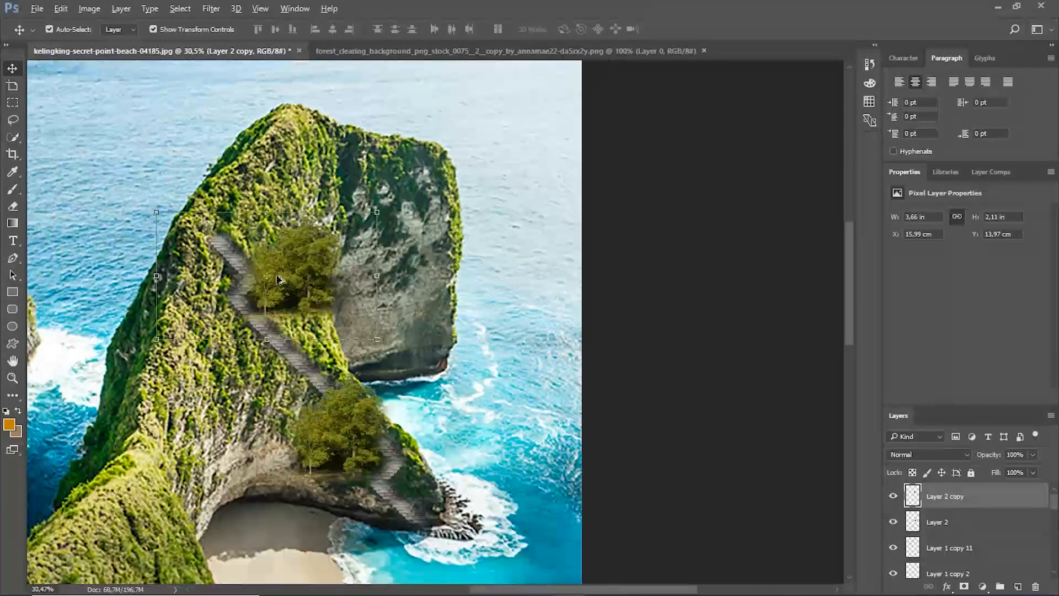
Flip the upper tree copy horizontally, shrink it to about 2.72 × 1.56 in, and set it beside the upper stairs.
scroll(279, 279, "up", 3)
key("ctrl+t")
right_click(301, 263)
left_click(359, 459)
mouse_move(253, 277)
left_mouse_down()
mouse_move(316, 245)
mouse_move(480, 196)
mouse_move(309, 232)
left_mouse_up()
left_click(585, 29)
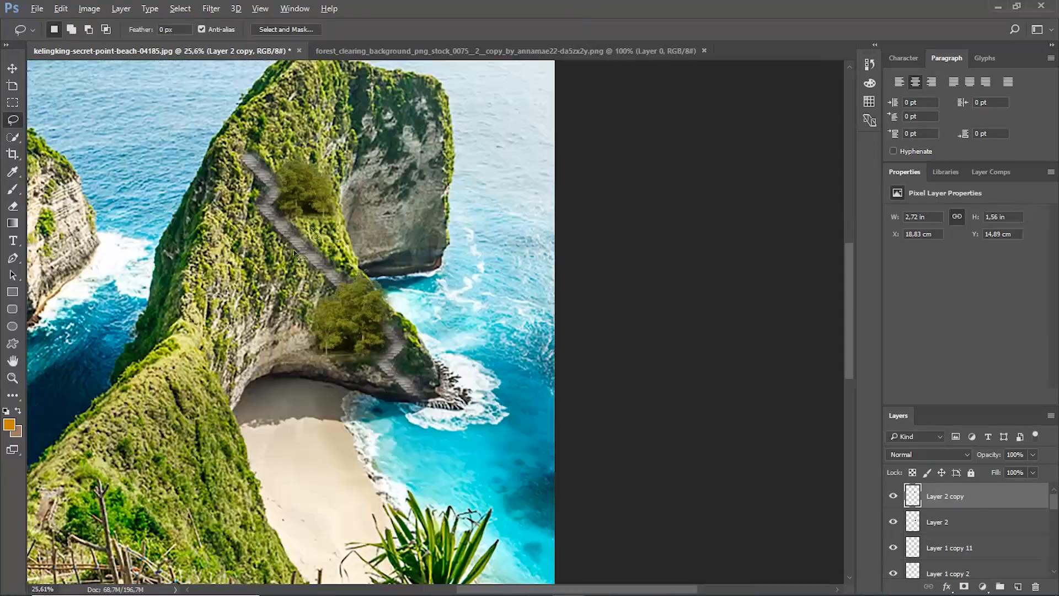
Open the air trjun waterfall image and bring it into the beach document in front of the cave.
scroll(323, 433, "down", 1)
scroll(323, 433, "up", 2)
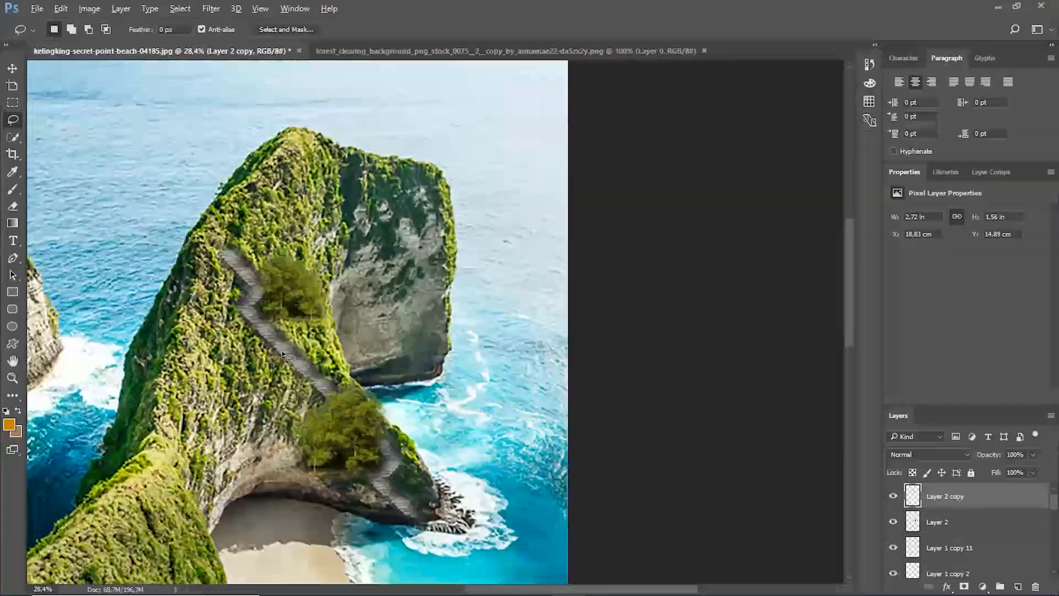
scroll(321, 433, "up", 2)
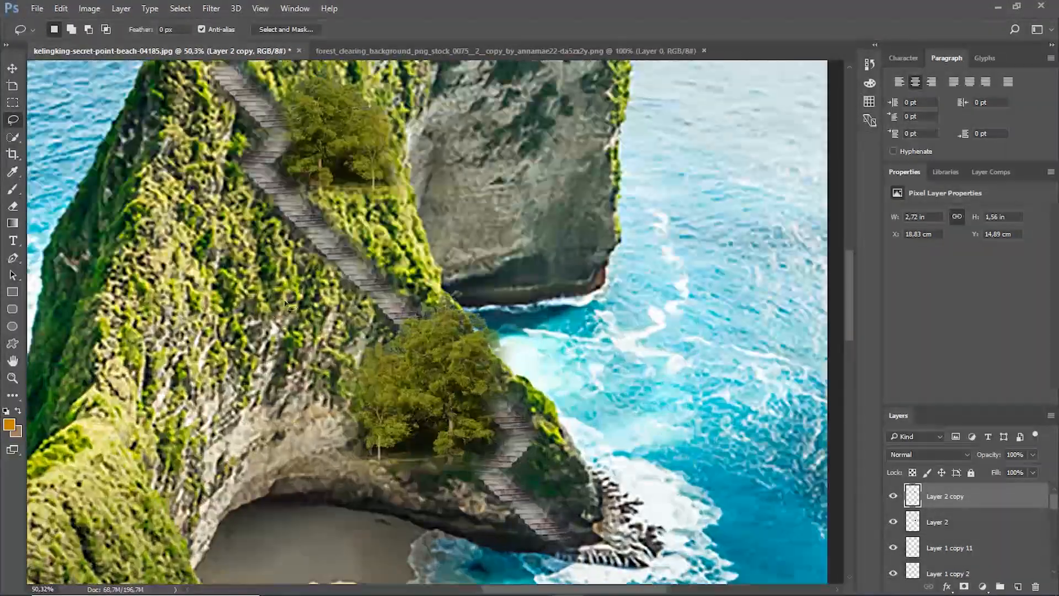
scroll(287, 303, "down", 3)
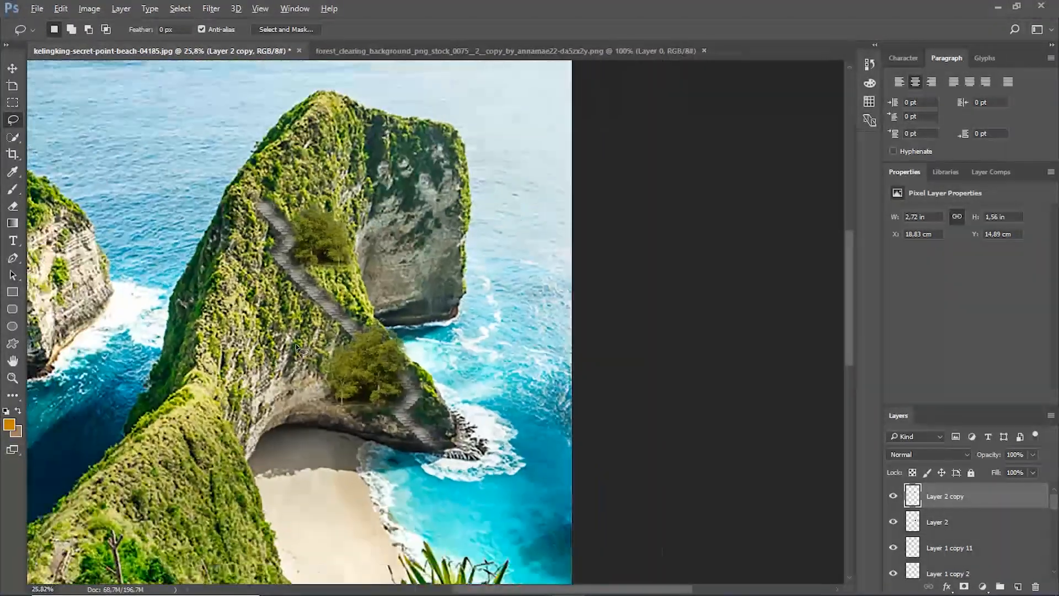
left_click(37, 12)
left_click(33, 31)
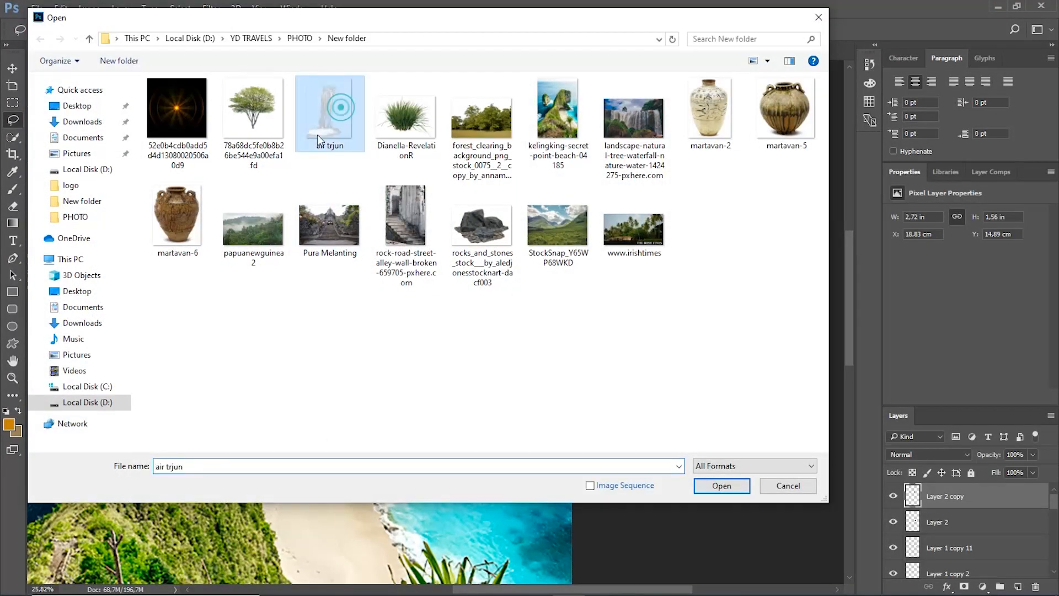
double_click(330, 108)
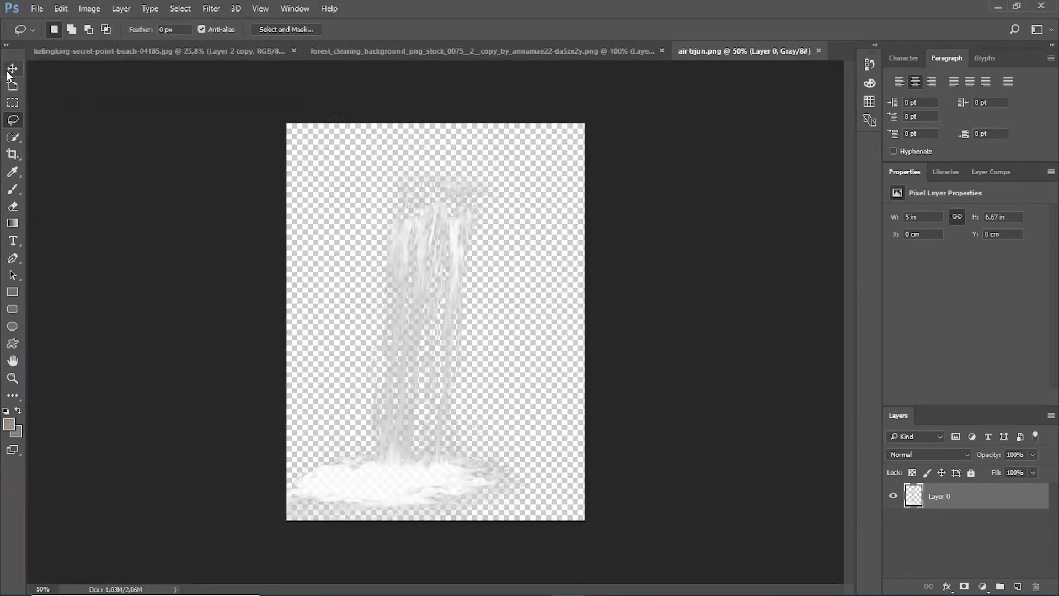
left_click(10, 70)
left_click_drag(432, 245, 296, 167)
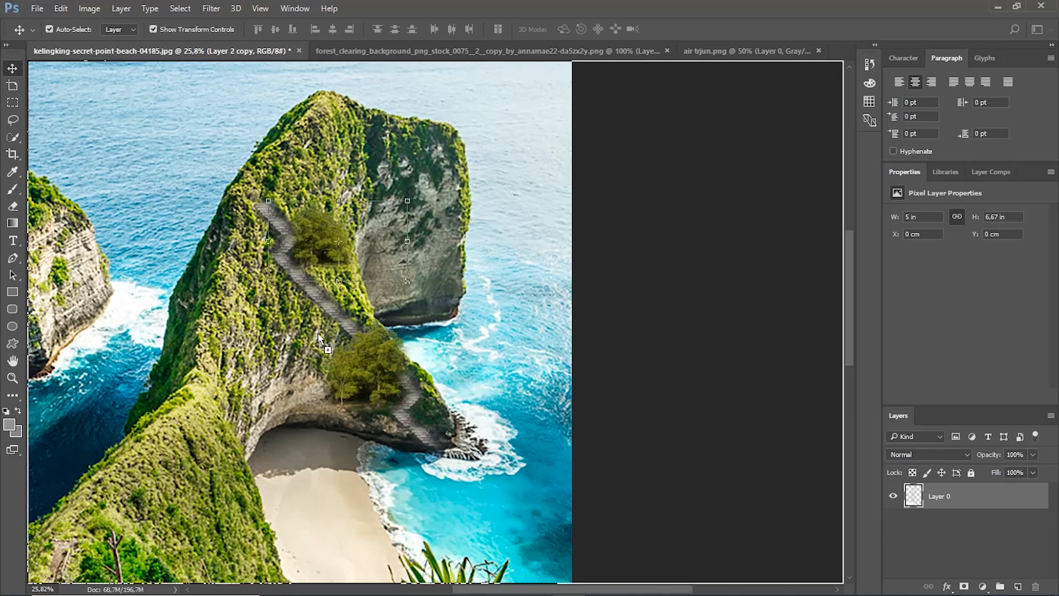
left_click_drag(318, 333, 318, 332)
Scale the waterfall to about 83% and position it over the cave opening at about X 18.19 cm, Y 19.71 cm.
scroll(303, 398, "up", 4)
scroll(304, 420, "down", 3)
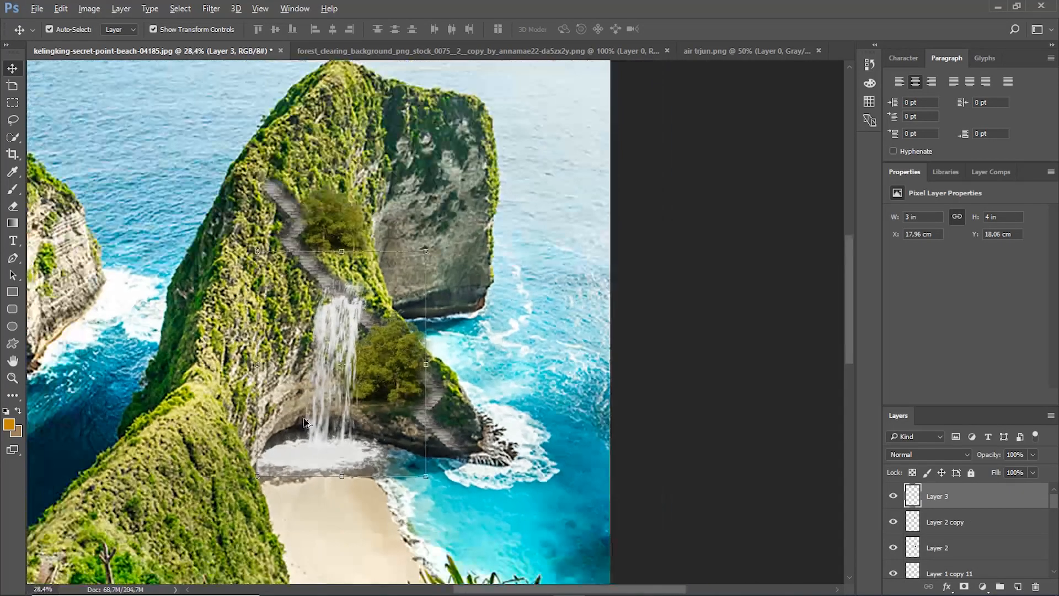
scroll(304, 422, "down", 3)
scroll(348, 402, "up", 4)
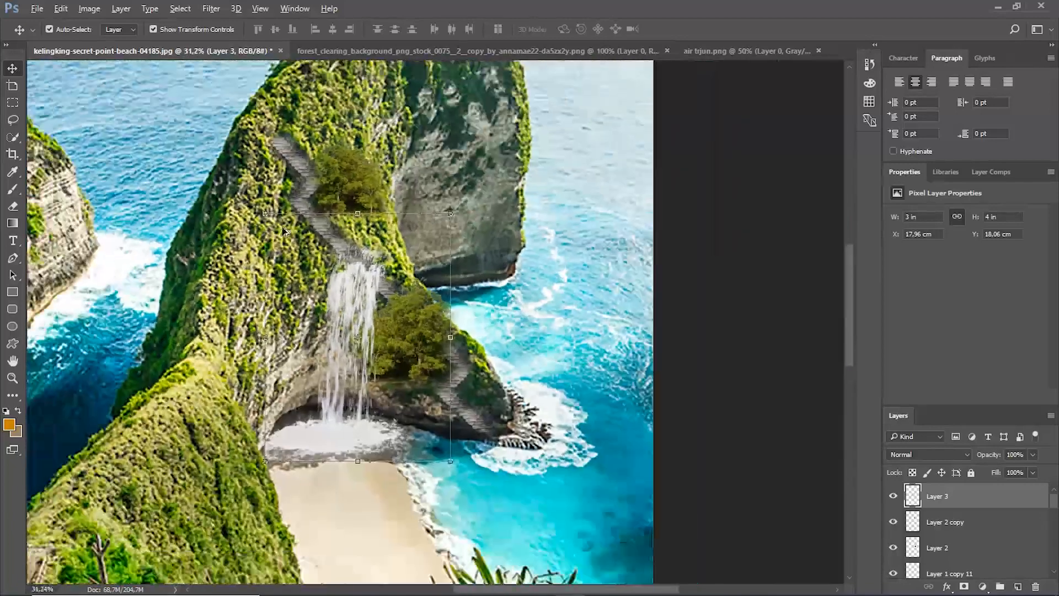
scroll(347, 239, "up", 3)
left_click_drag(480, 169, 409, 265)
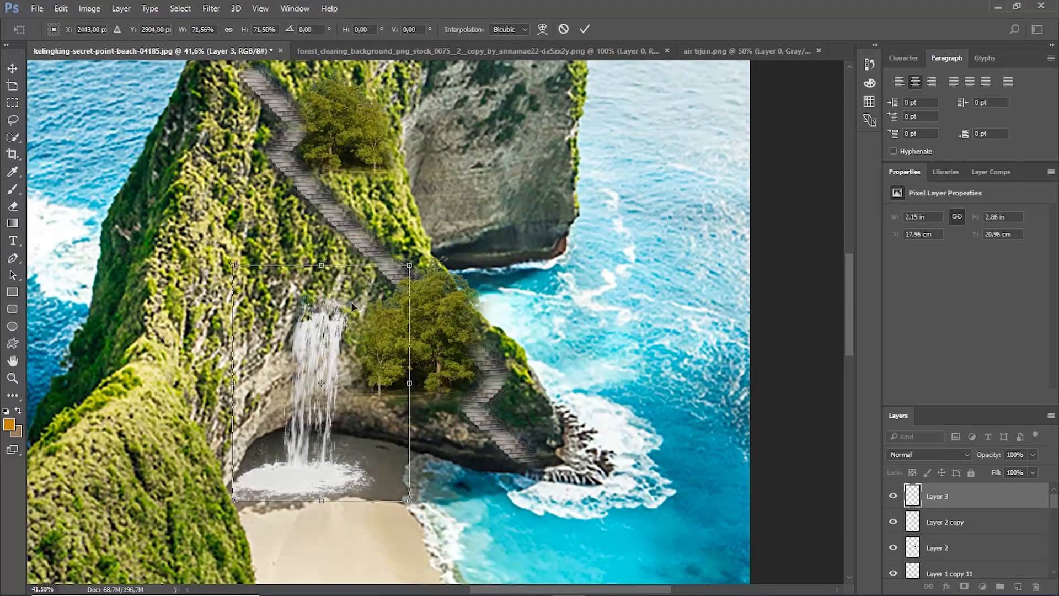
left_click_drag(330, 330, 338, 294)
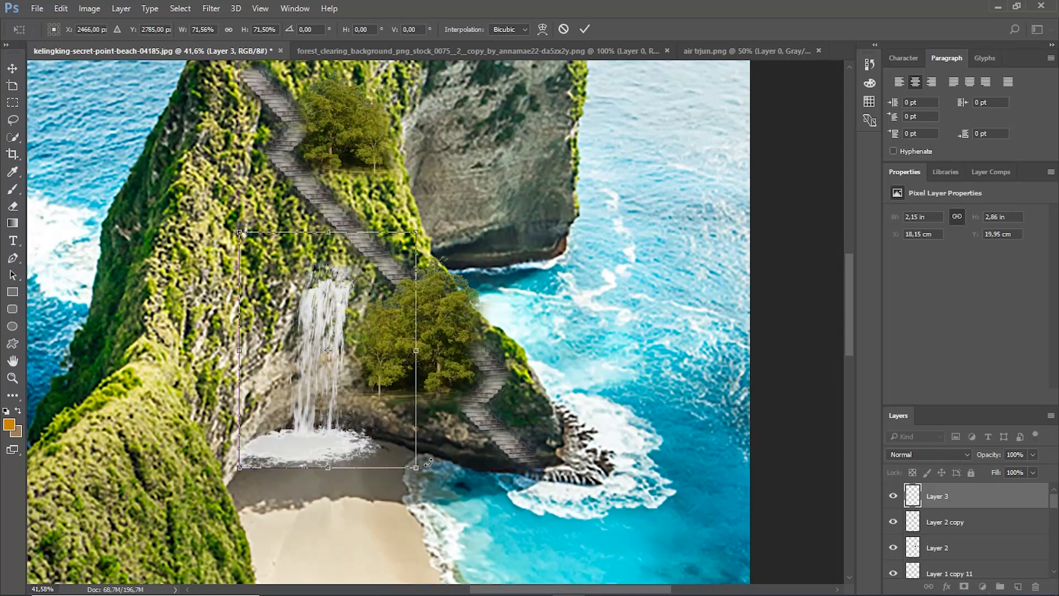
left_click_drag(417, 468, 442, 511)
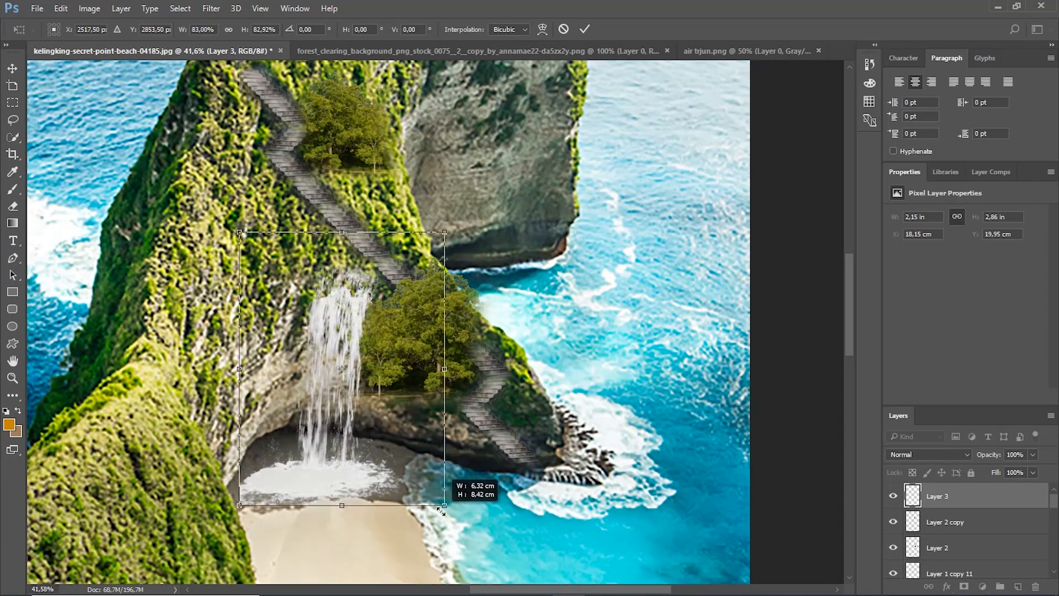
left_click_drag(356, 350, 349, 311)
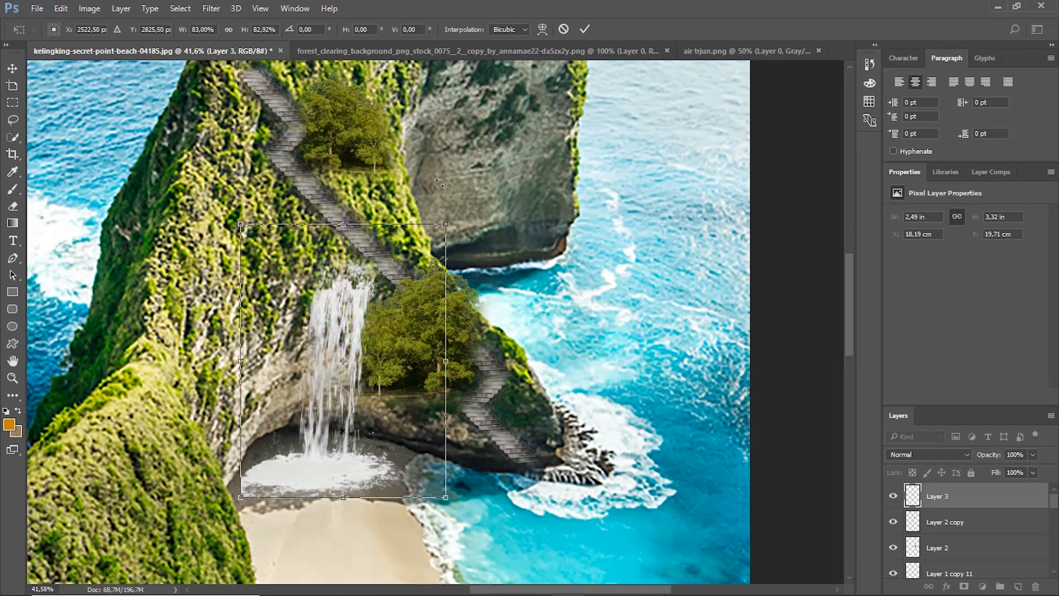
left_click(584, 29)
Place the waterfall layer beneath both tree layers and shift it to about X 18.8 cm, Y 20.22 cm, partly behind the trees.
left_click_drag(985, 505, 977, 563)
left_click_drag(347, 332, 352, 342)
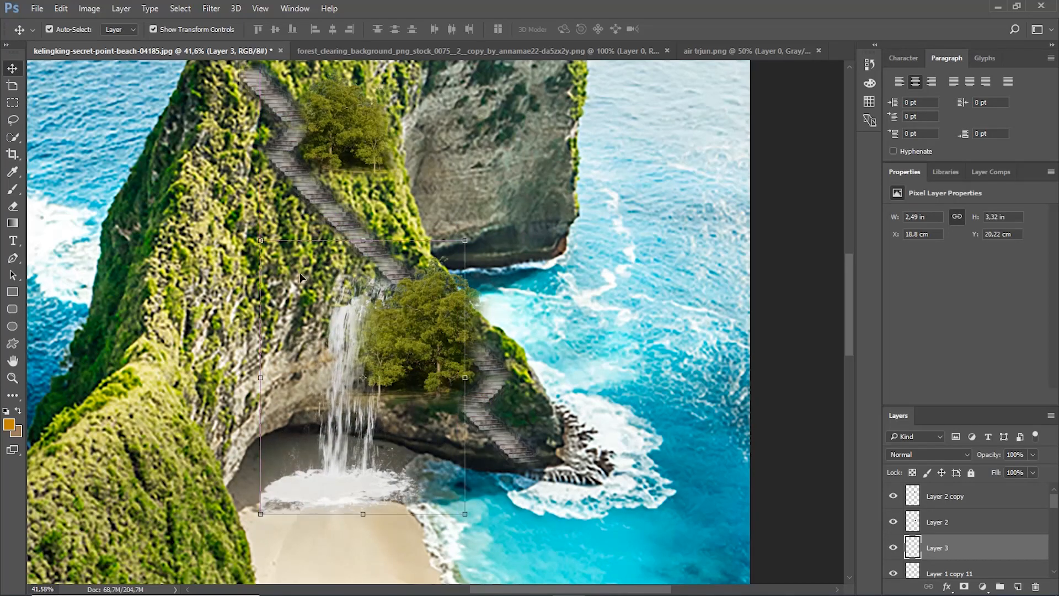
scroll(301, 277, "down", 5)
scroll(297, 270, "up", 2)
scroll(296, 264, "down", 2)
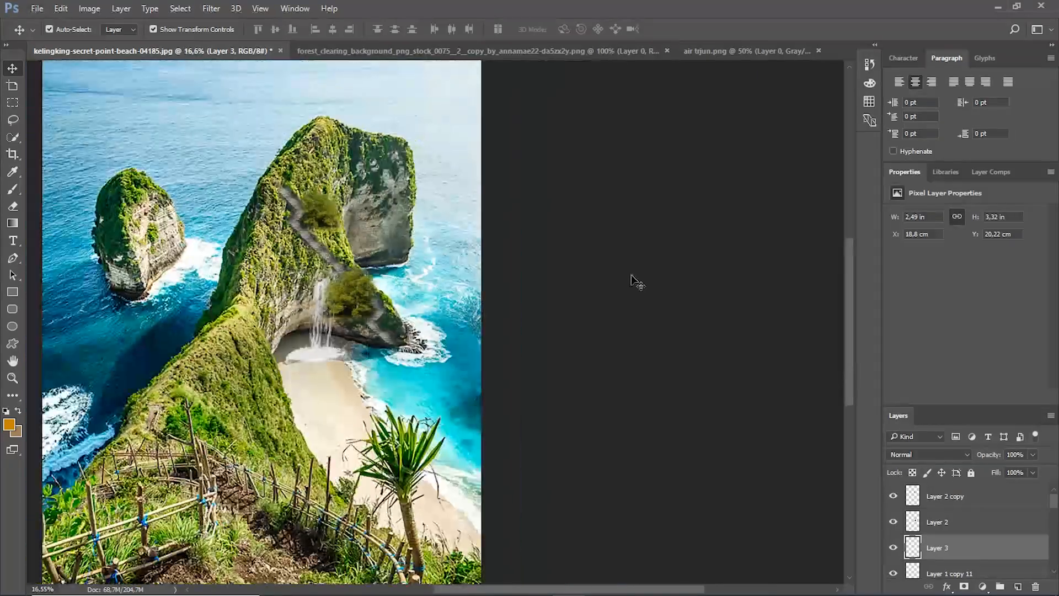
Examine how the waterfall blends with the cliff, the trees and the cave opening.
scroll(371, 268, "up", 8)
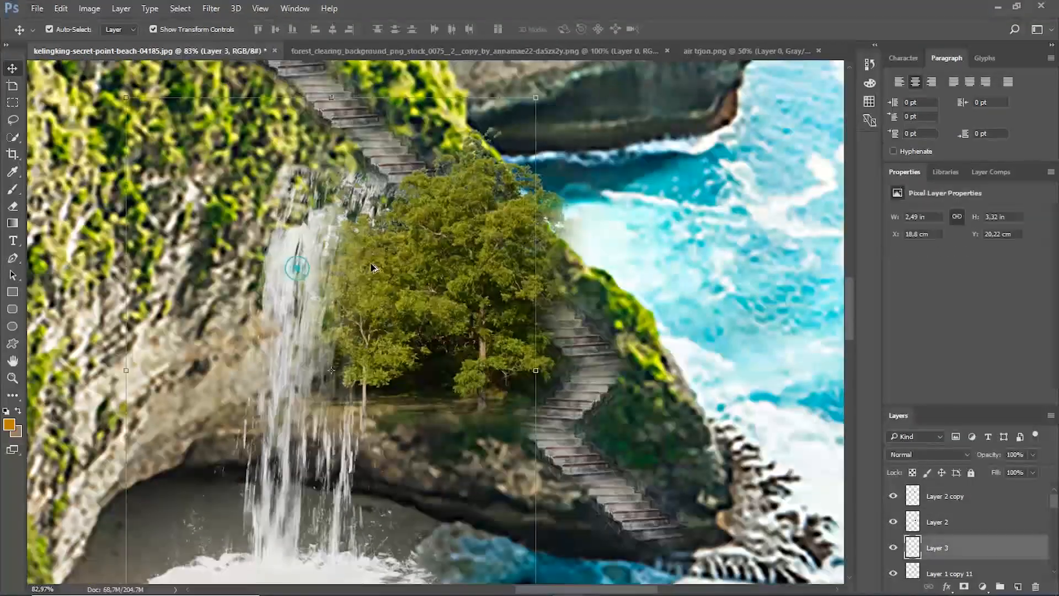
scroll(372, 268, "down", 4)
scroll(353, 279, "up", 3)
scroll(336, 287, "down", 3)
scroll(324, 297, "up", 3)
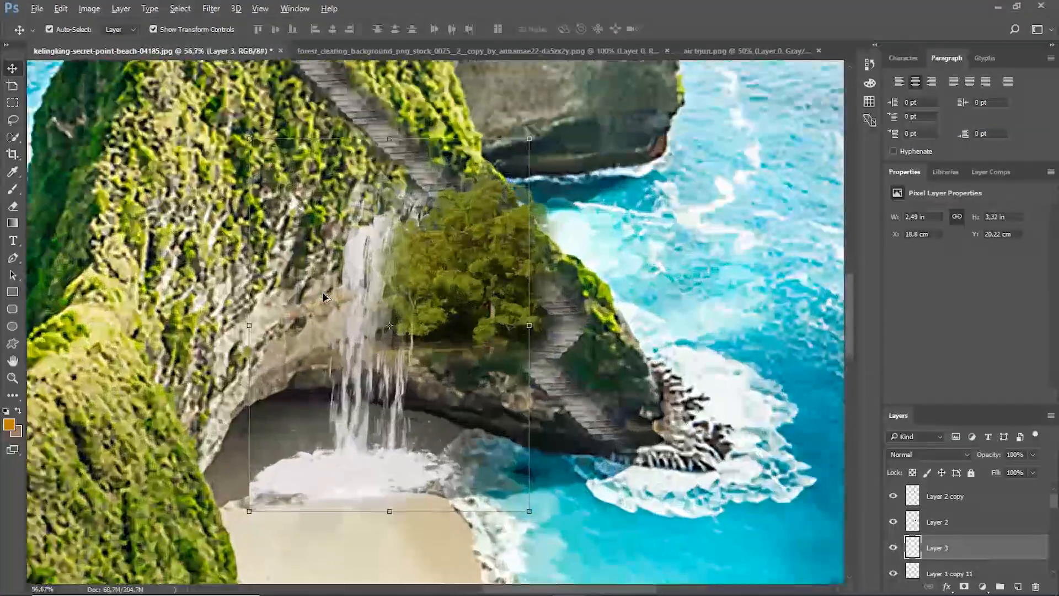
scroll(331, 296, "down", 3)
scroll(342, 295, "up", 2)
scroll(355, 293, "down", 2)
scroll(370, 293, "up", 2)
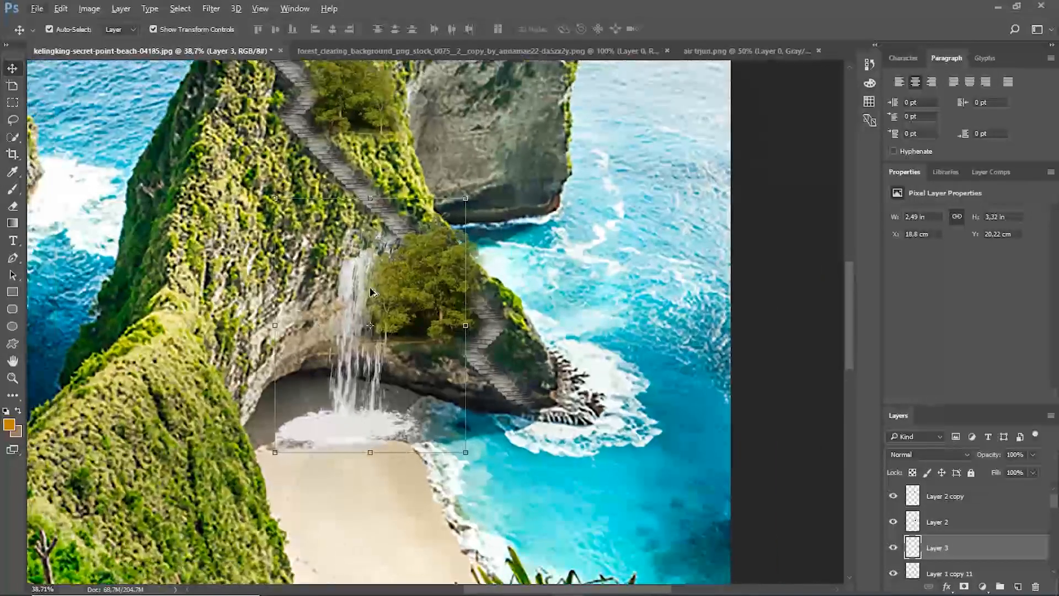
Close the air trjun waterfall source image and return to the beach composition.
left_click(709, 53)
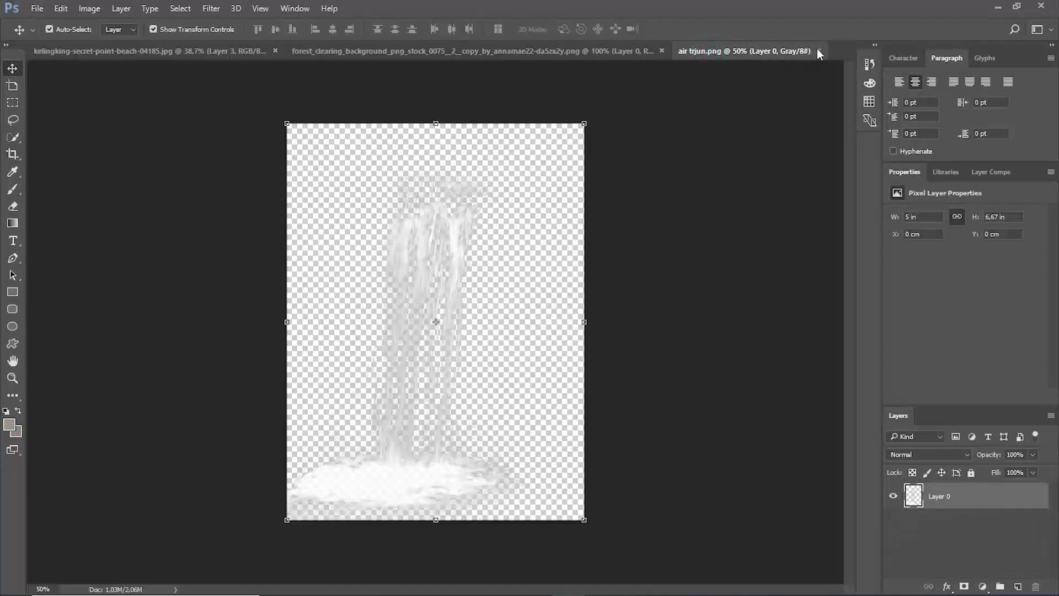
left_click(818, 51)
scroll(444, 259, "down", 3)
scroll(419, 278, "up", 2)
scroll(480, 282, "down", 3)
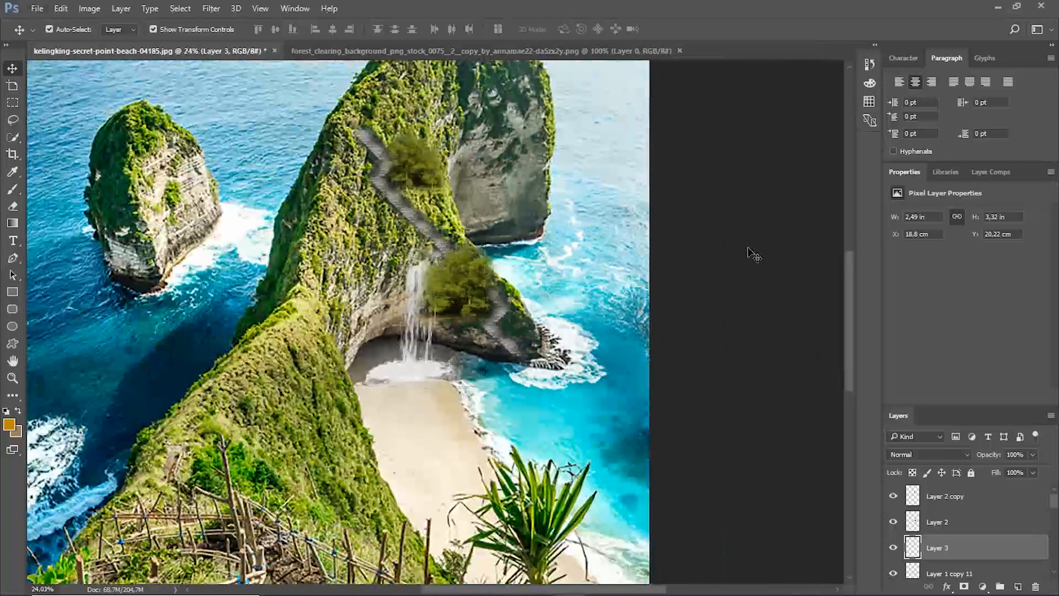
Open the rocks_and_stones stock image and bring its rocks into the beach composition, over the base of the waterfall.
left_click(753, 254)
scroll(422, 258, "up", 2)
left_click(37, 9)
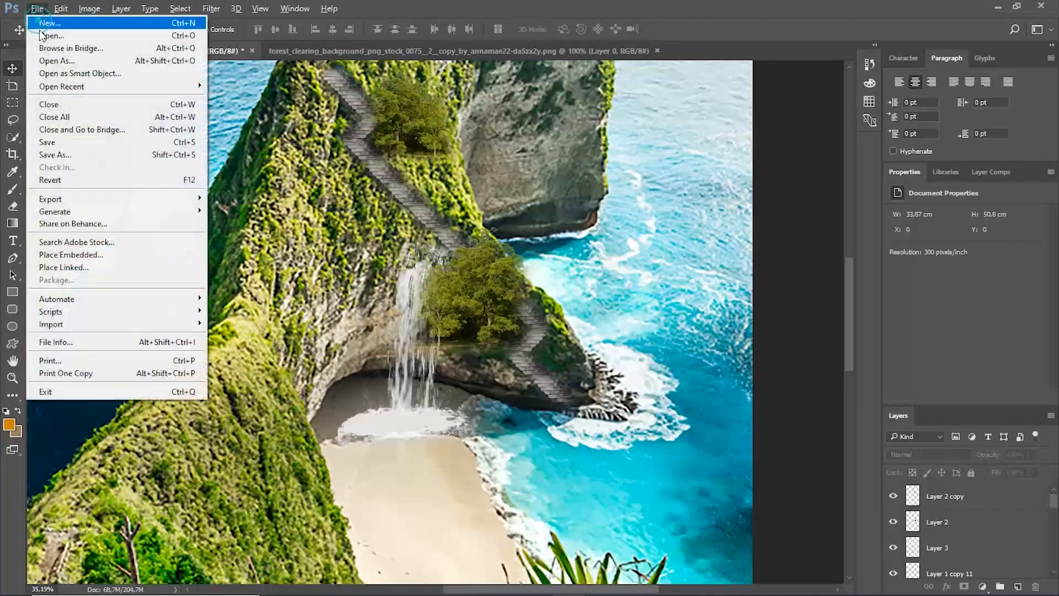
left_click(50, 34)
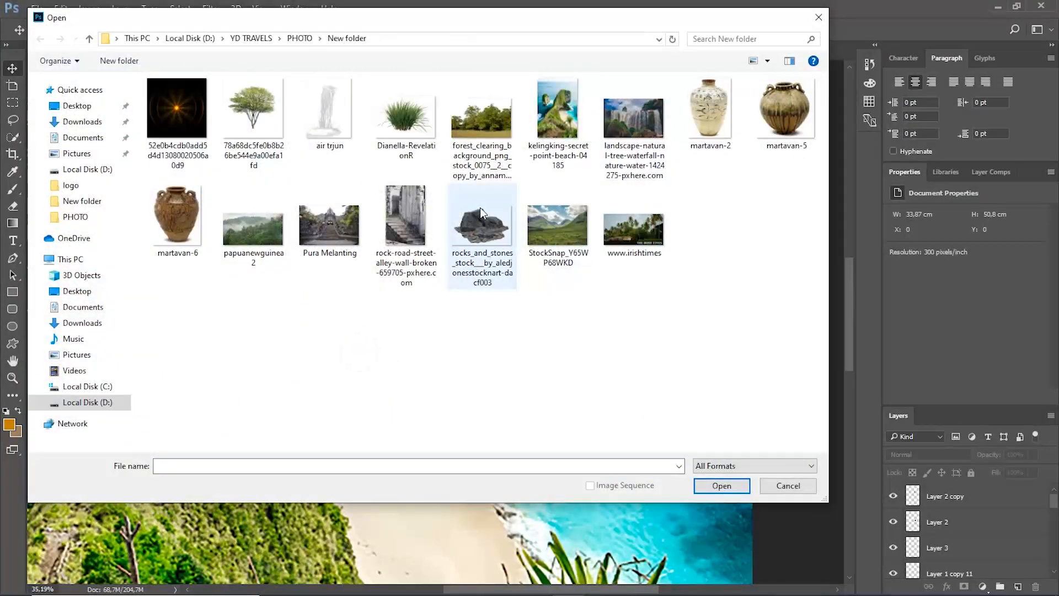
double_click(498, 235)
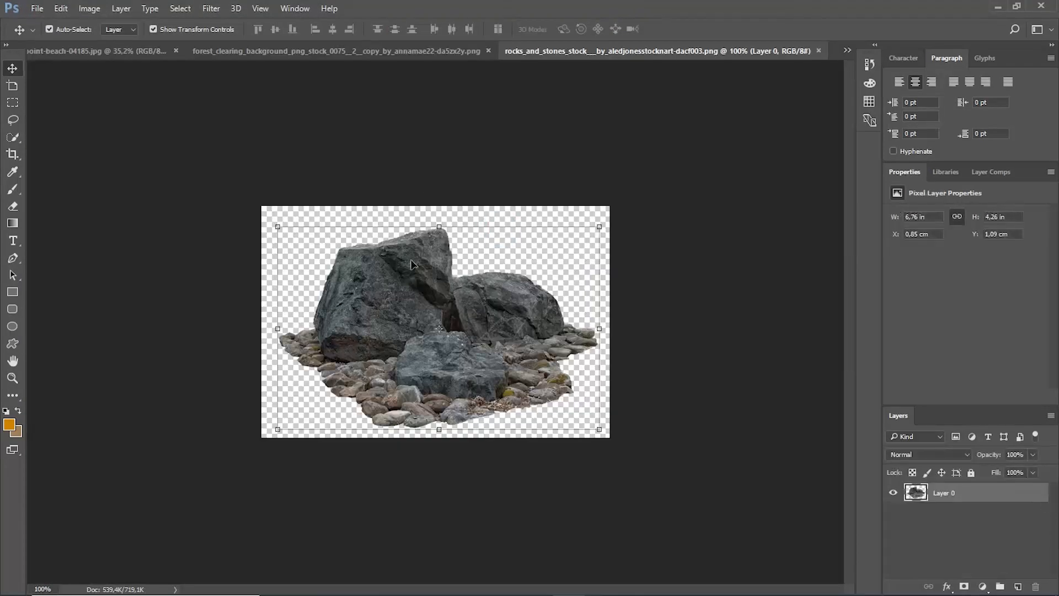
left_click_drag(389, 291, 380, 350)
scroll(395, 430, "up", 3)
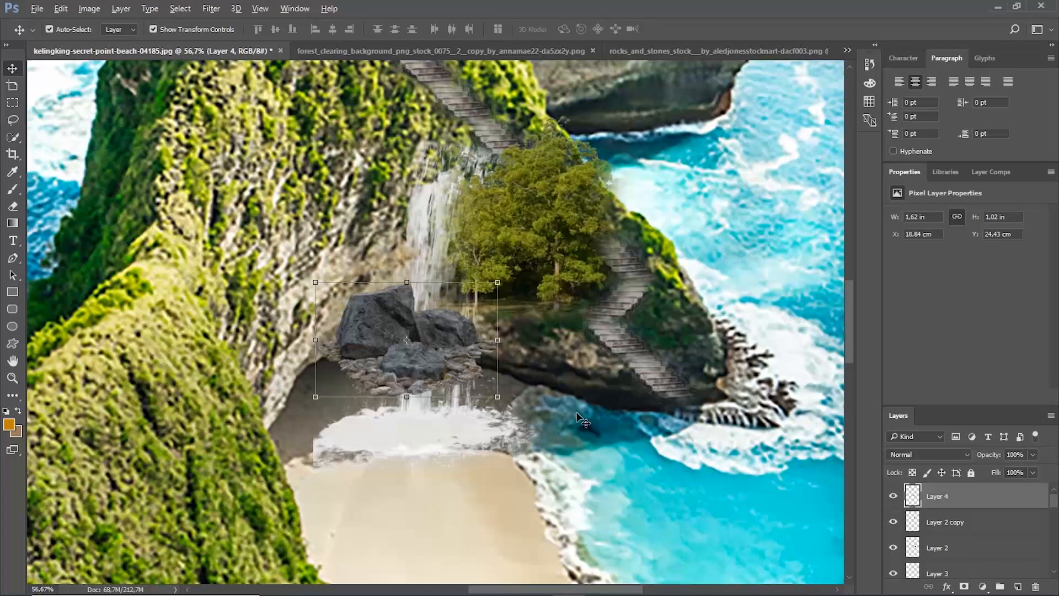
Place the rocks layer beneath the waterfall layer and move the rocks to about X 21 cm, Y 25.74 cm.
left_click_drag(964, 533, 964, 560)
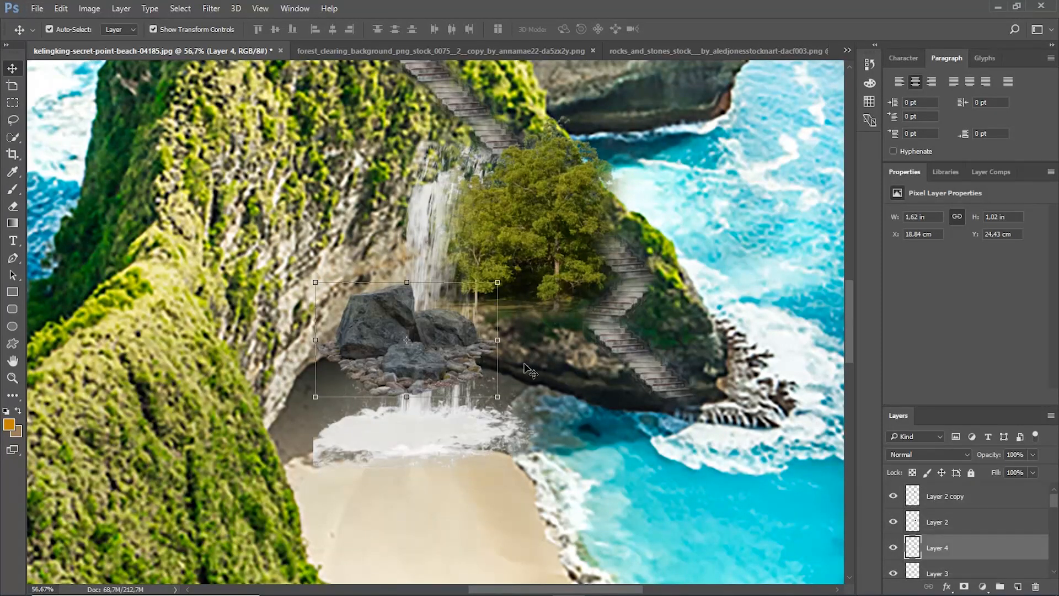
scroll(963, 525, "down", 2)
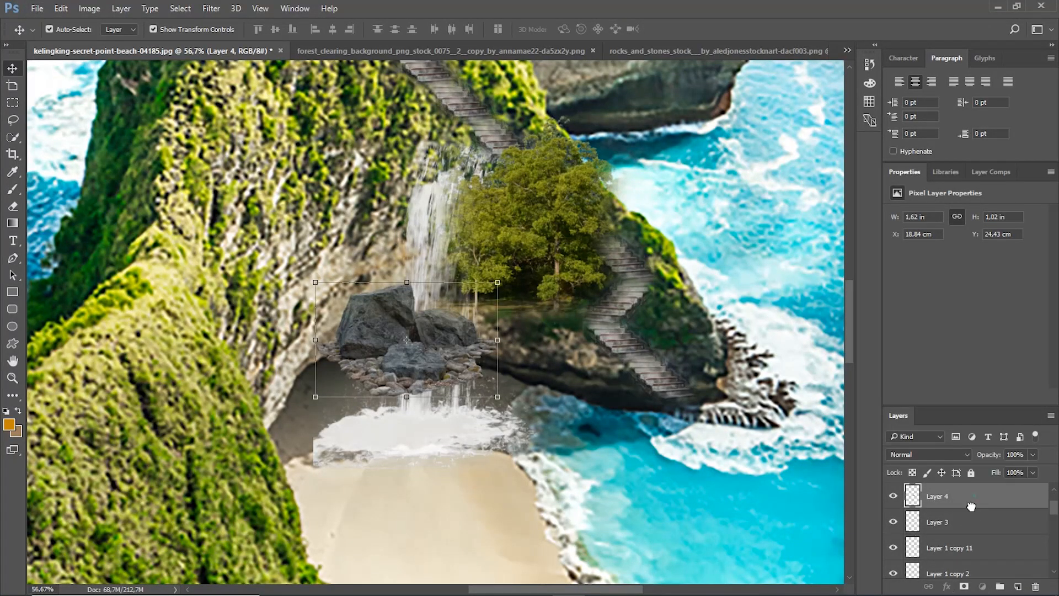
left_click_drag(968, 527, 969, 533)
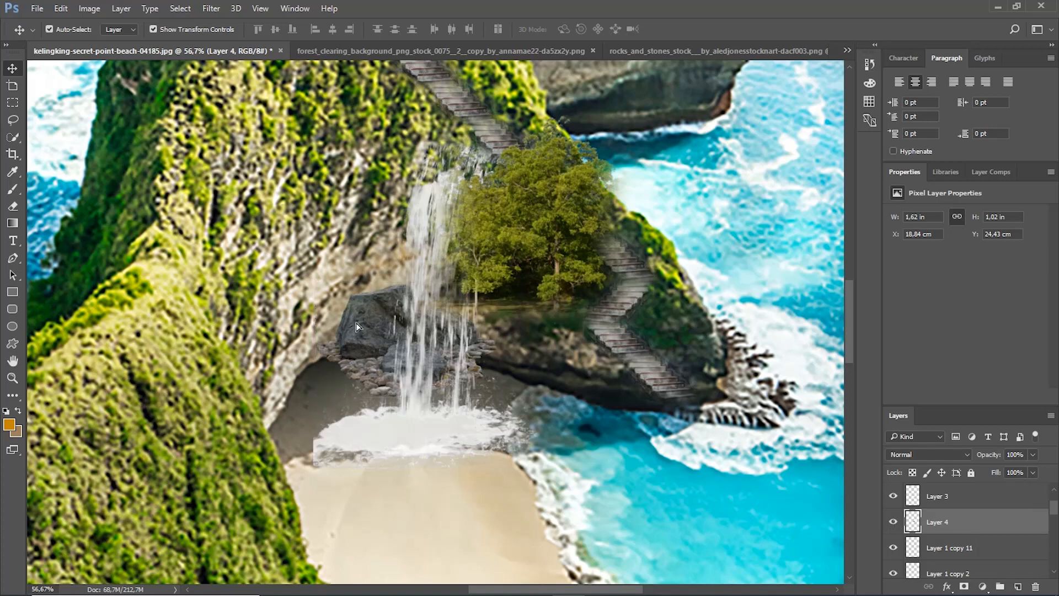
left_click_drag(356, 326, 452, 380)
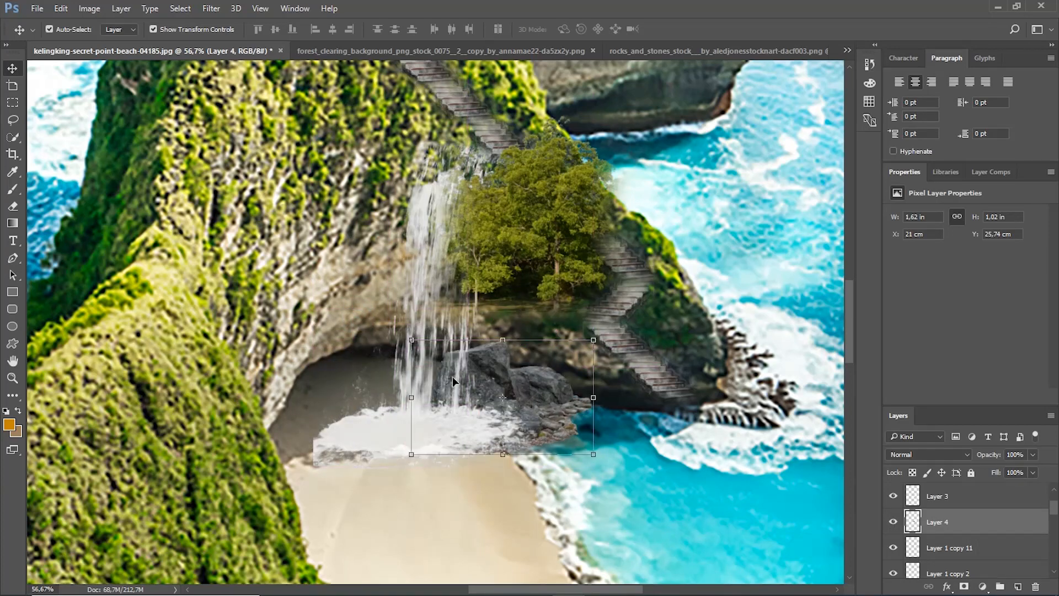
Scale the rocks to about 148.6% and shift them to about X 20.77 cm, Y 25.28 cm beside the waterfall.
left_click_drag(594, 456, 684, 513)
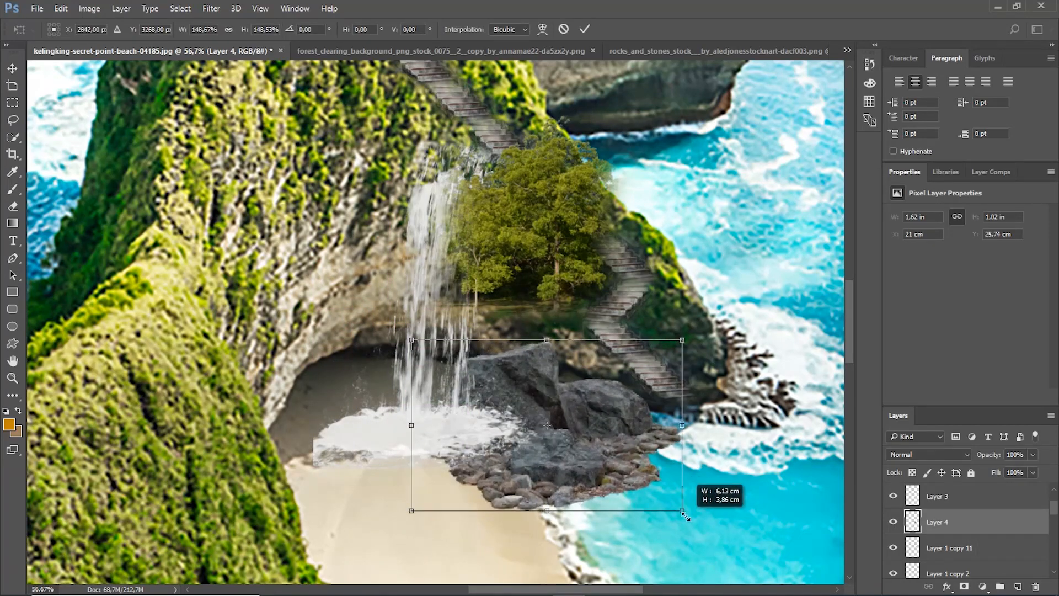
mouse_move(578, 399)
left_mouse_down()
mouse_move(595, 388)
mouse_move(664, 416)
mouse_move(571, 393)
mouse_move(569, 380)
left_mouse_up()
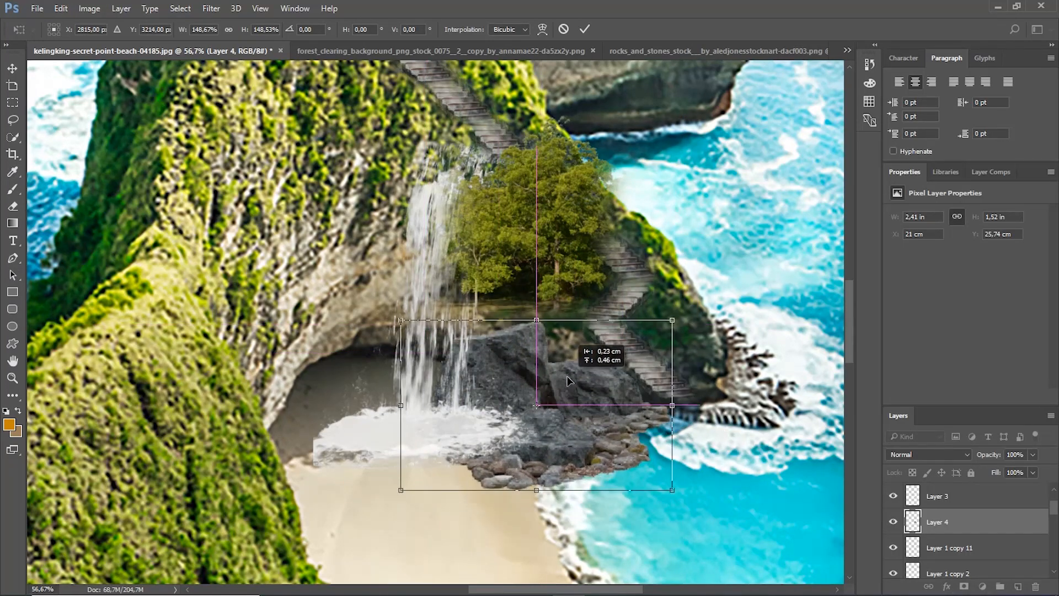
left_click(582, 29)
scroll(580, 330, "down", 4)
scroll(543, 331, "up", 3)
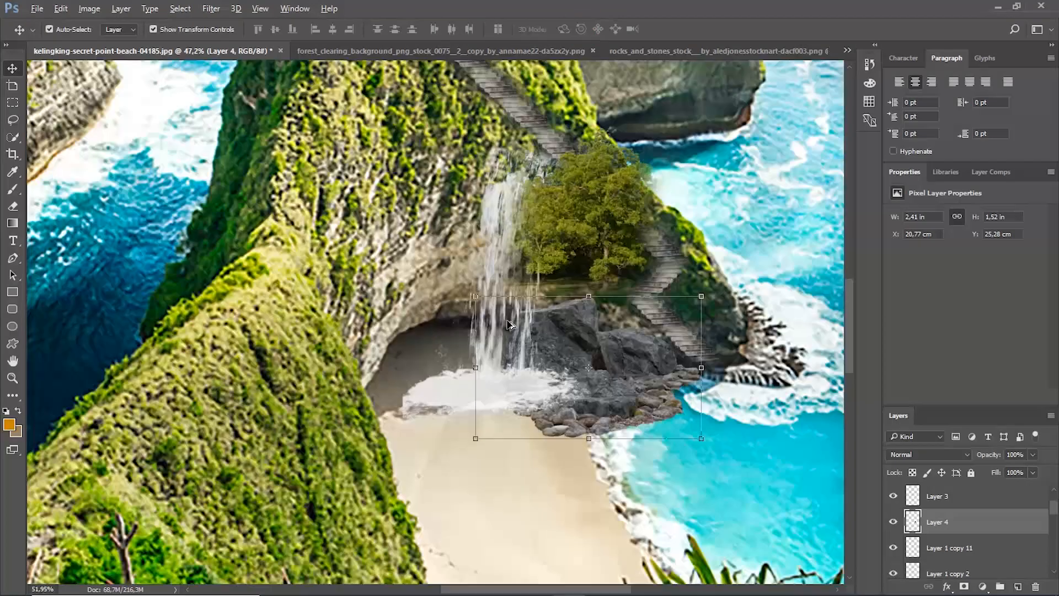
Duplicate the rocks, flip the copy horizontally and position it behind the waterfall at about X 17.88 cm, Y 24.78 cm.
left_click_drag(580, 326, 310, 326)
right_click(458, 310)
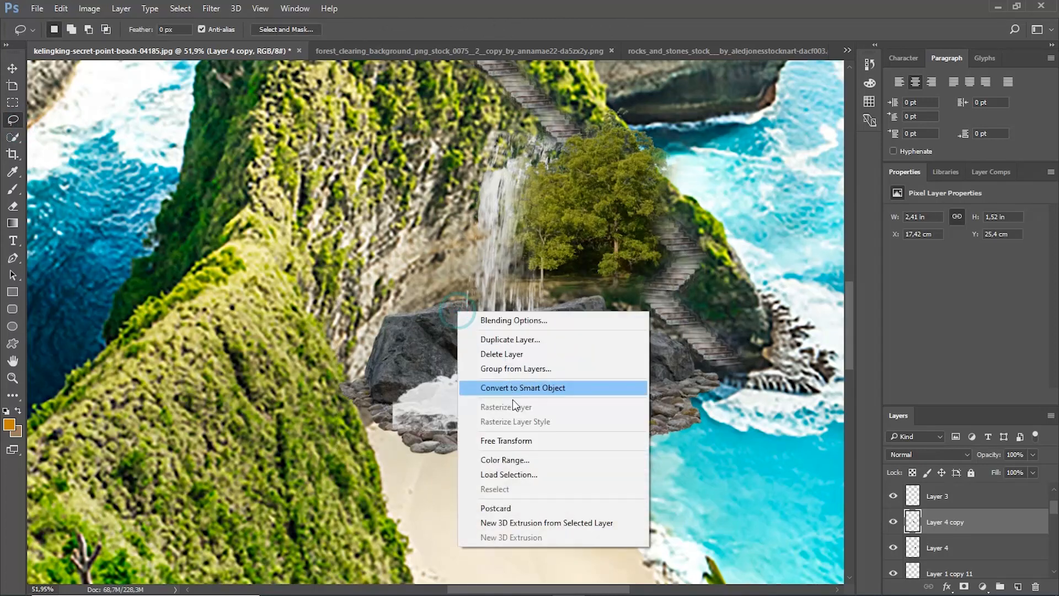
left_click(518, 435)
right_click(530, 367)
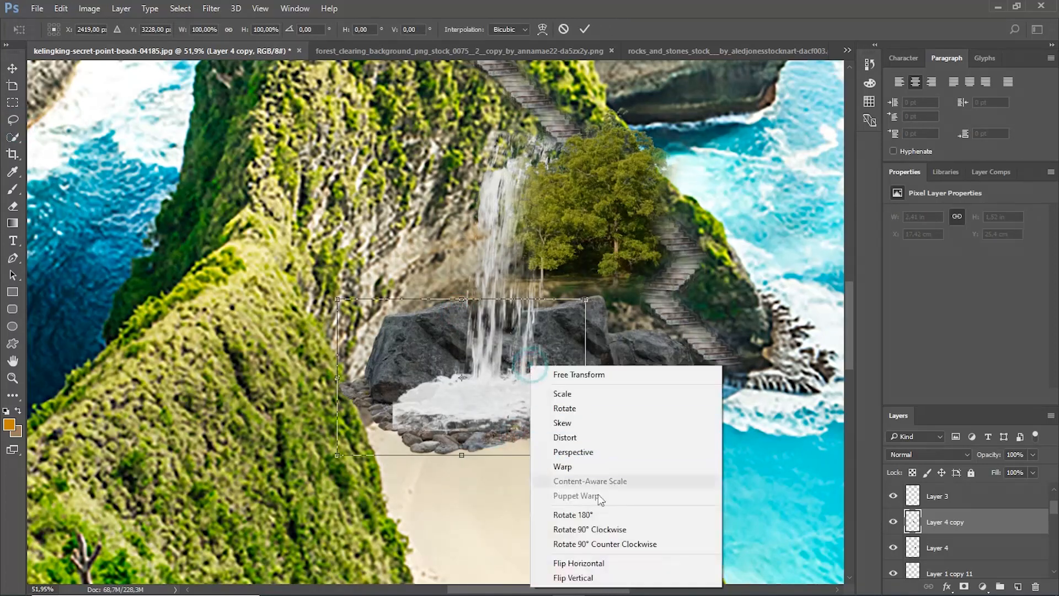
left_click(598, 561)
mouse_move(431, 333)
left_mouse_down()
mouse_move(435, 294)
mouse_move(452, 331)
mouse_move(452, 316)
mouse_move(446, 353)
mouse_move(449, 330)
left_mouse_up()
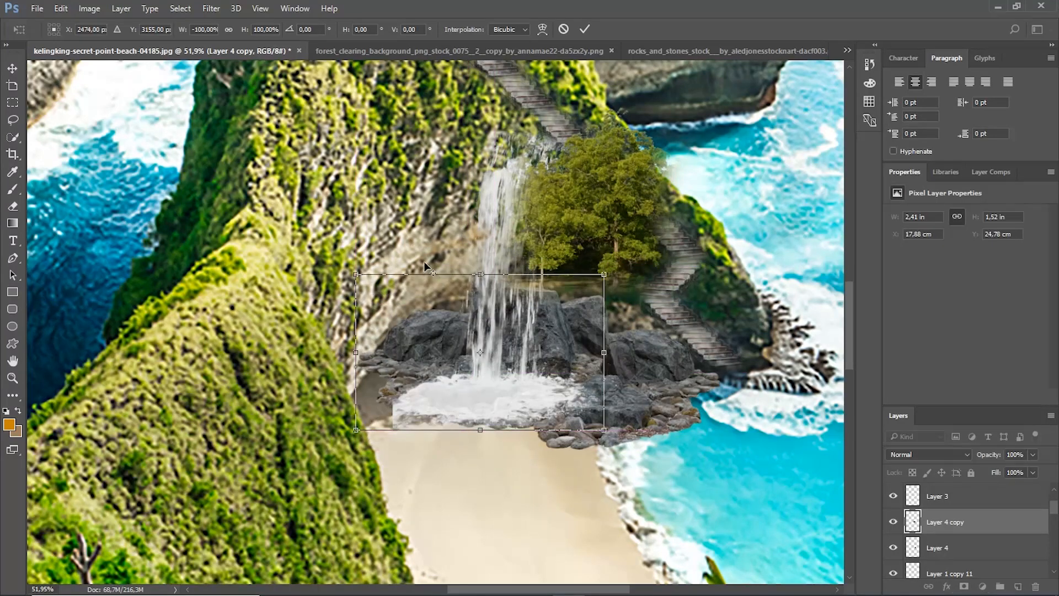
scroll(425, 266, "down", 3)
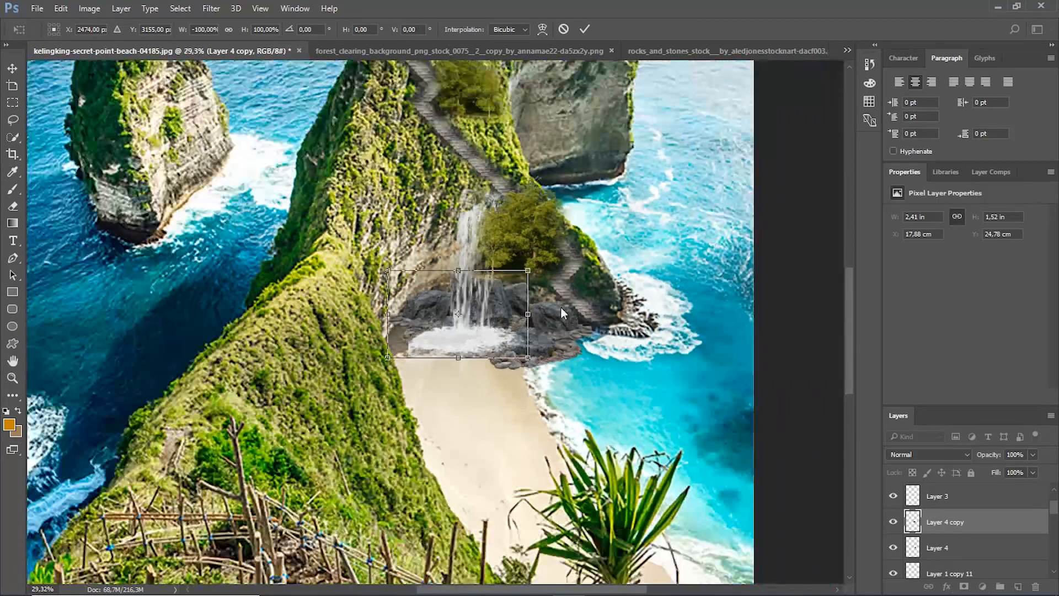
left_click(586, 30)
Move the original rocks beside the stairway's foot to about X 21.05 cm, Y 24.64 cm.
scroll(508, 356, "up", 5)
scroll(510, 353, "down", 4)
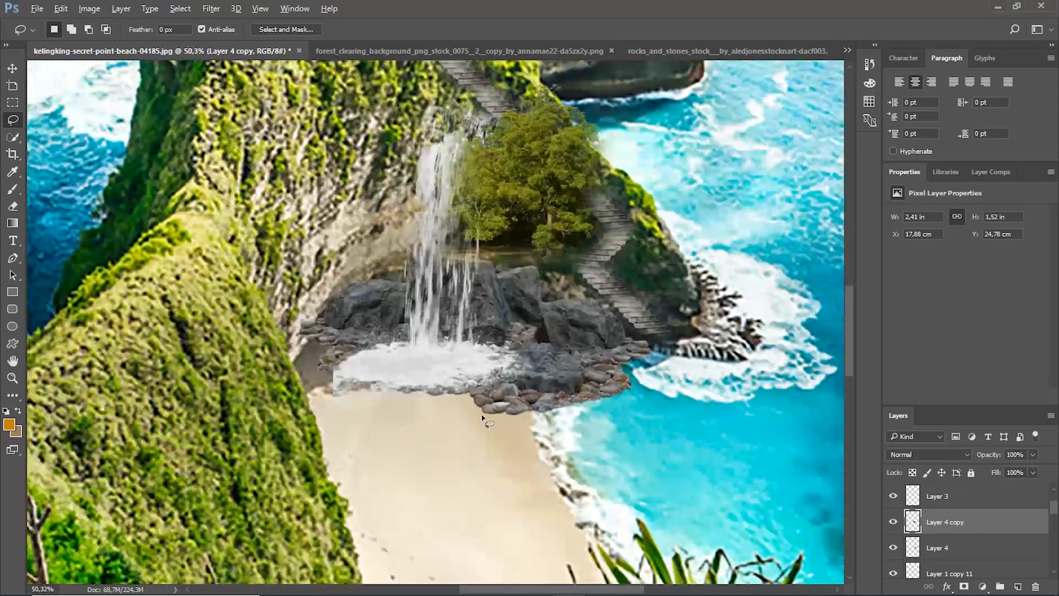
scroll(513, 348, "up", 1)
scroll(516, 343, "up", 2)
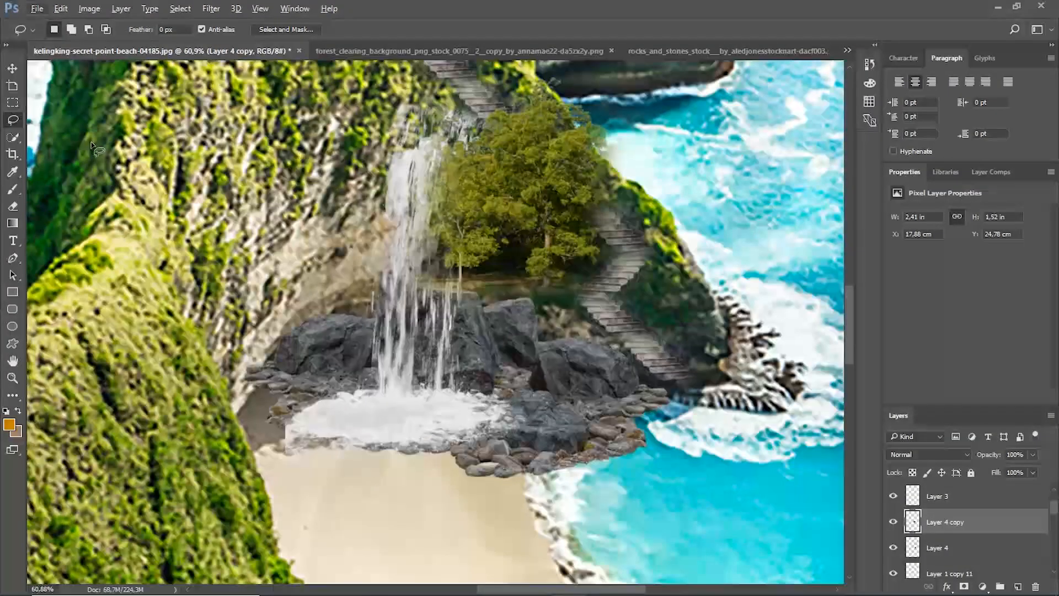
left_click(14, 71)
left_click_drag(590, 380, 609, 349)
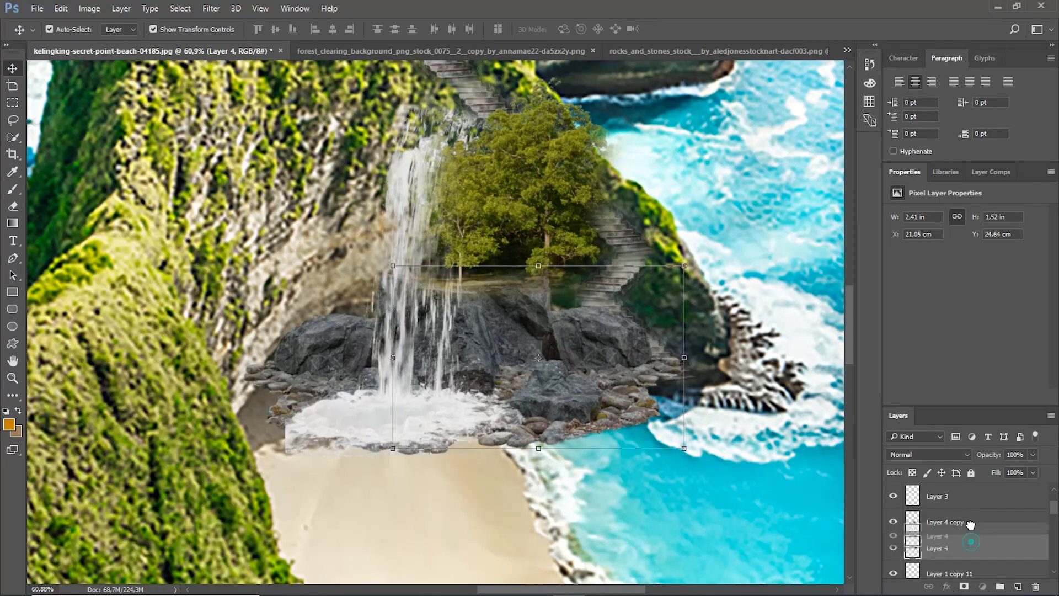
Reorder the layers so the original rocks sit above the waterfall but beneath the lower tree.
left_click_drag(971, 506, 972, 511)
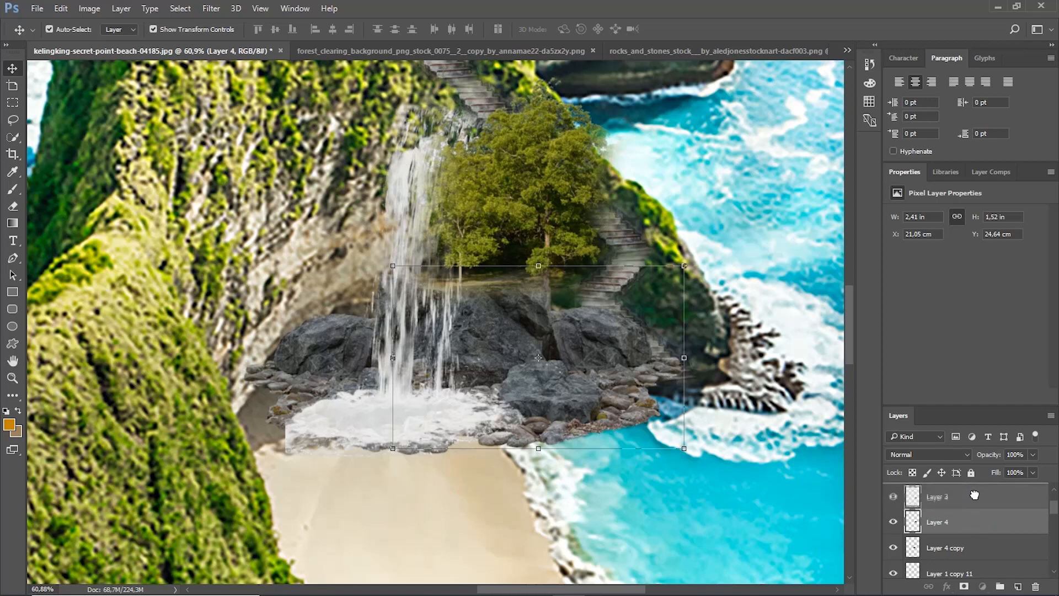
left_click(546, 187)
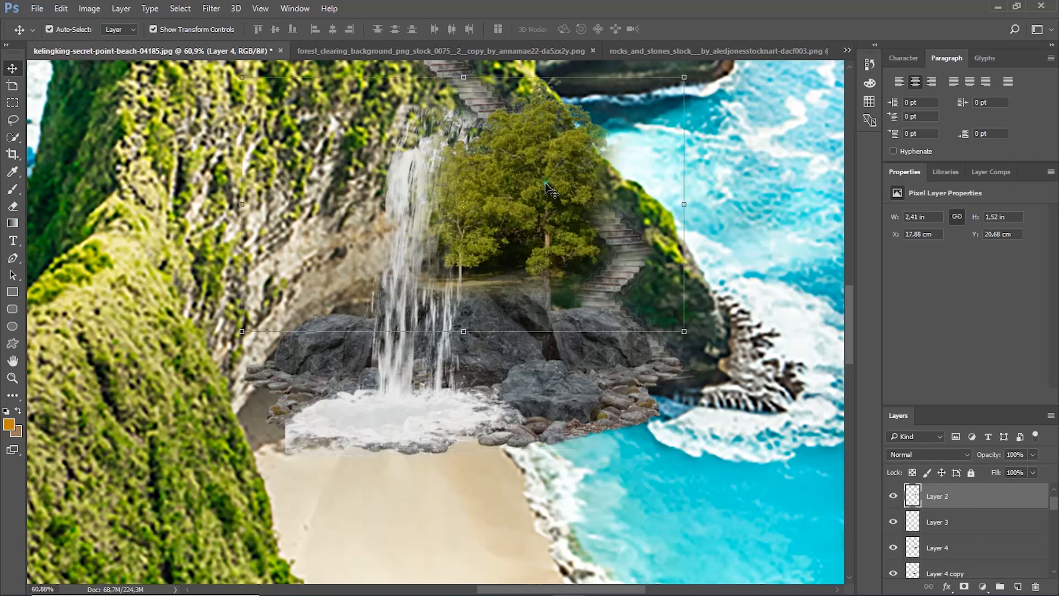
left_click(582, 376)
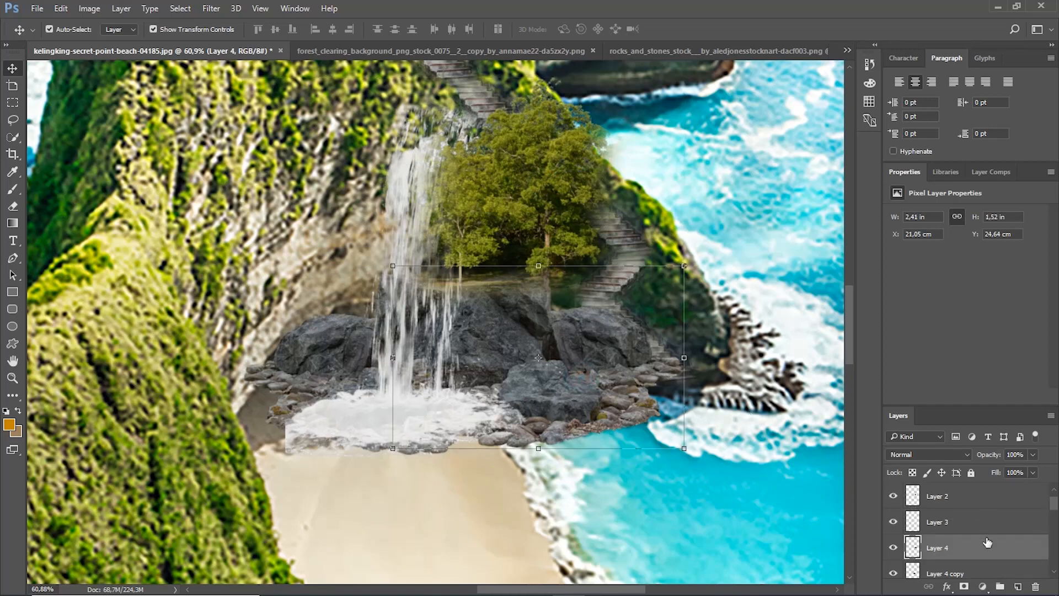
left_click_drag(993, 485, 994, 488)
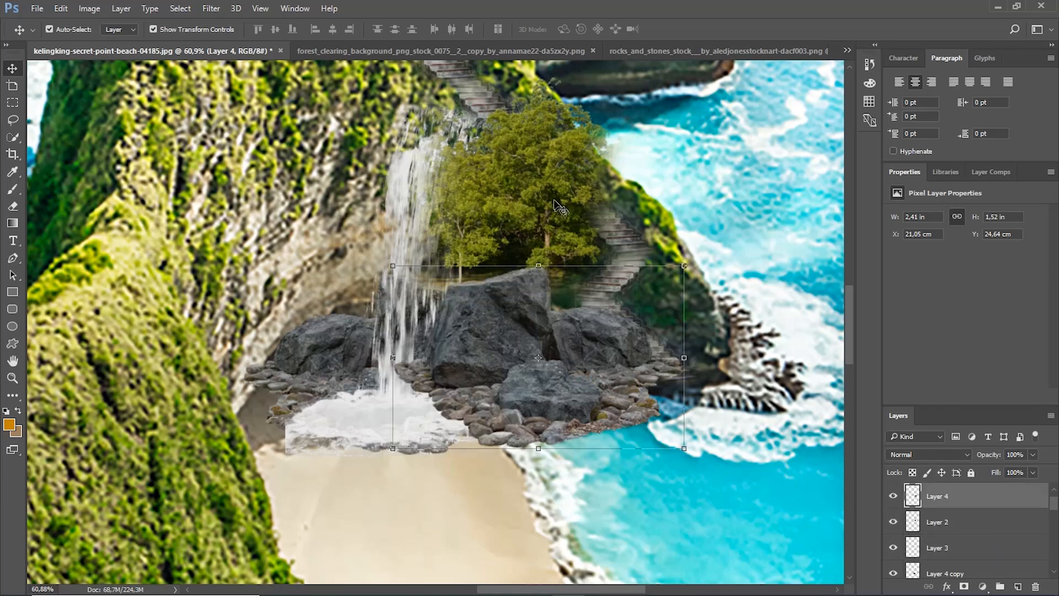
left_click(534, 196)
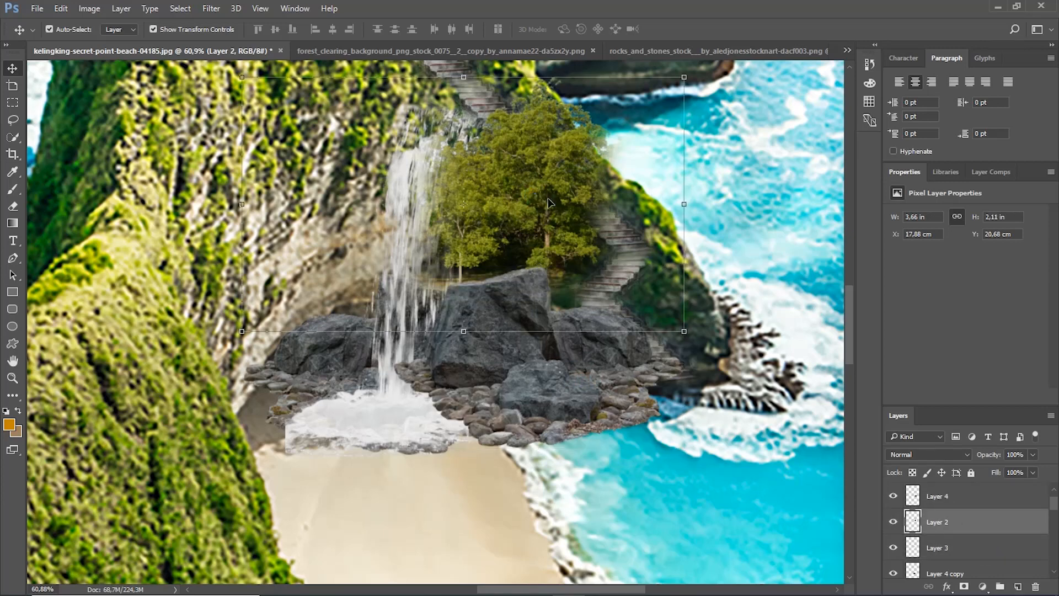
left_click_drag(983, 551, 997, 491)
key("ctrl+z")
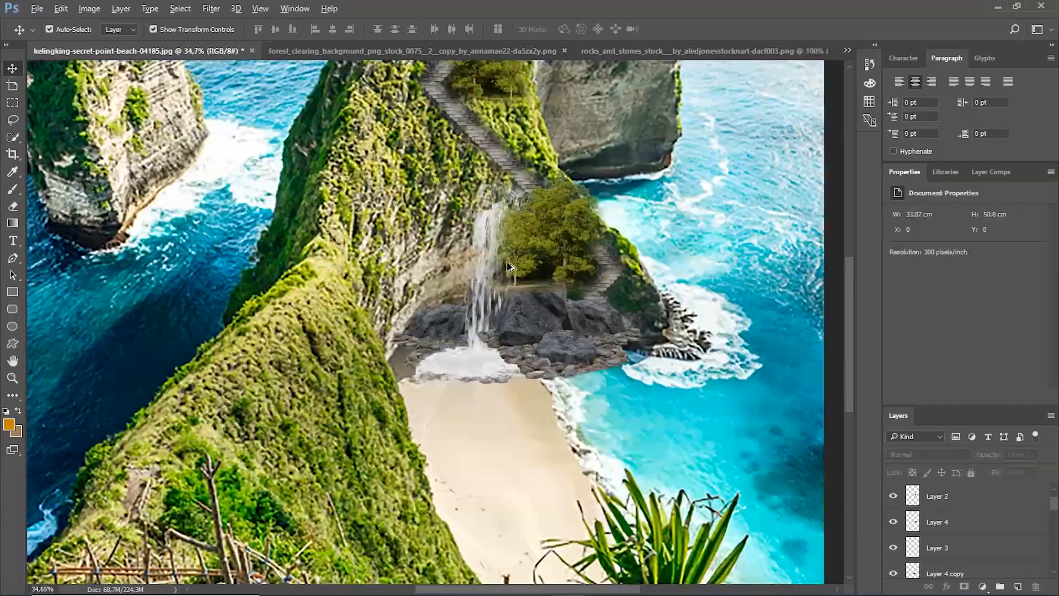
Erase the rough outer edges of the original rocks and the waterfall's foam with the Eraser tool.
scroll(514, 201, "up", 7)
left_click(558, 448)
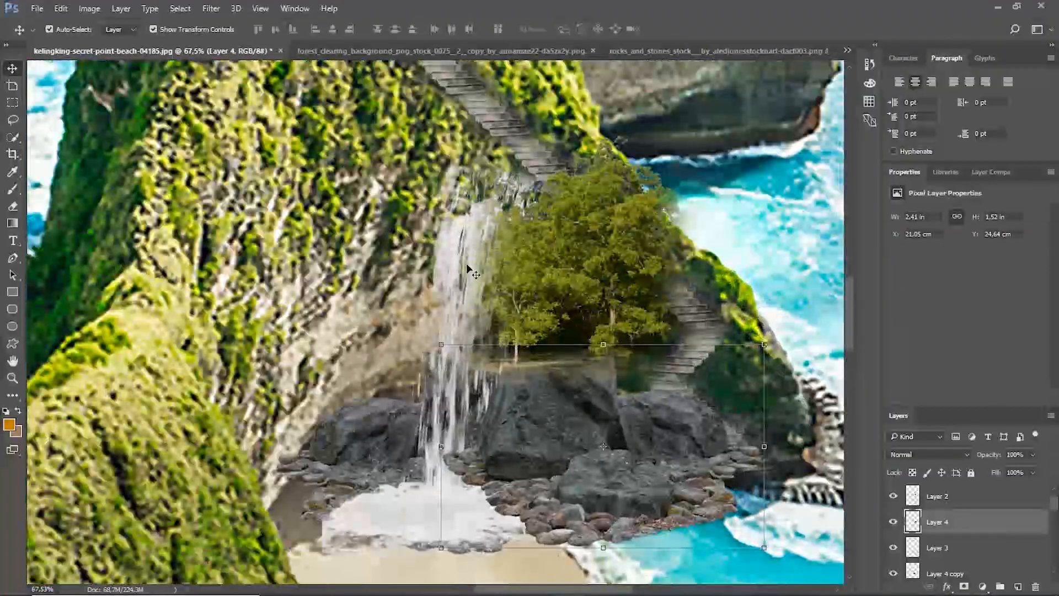
left_click(12, 206)
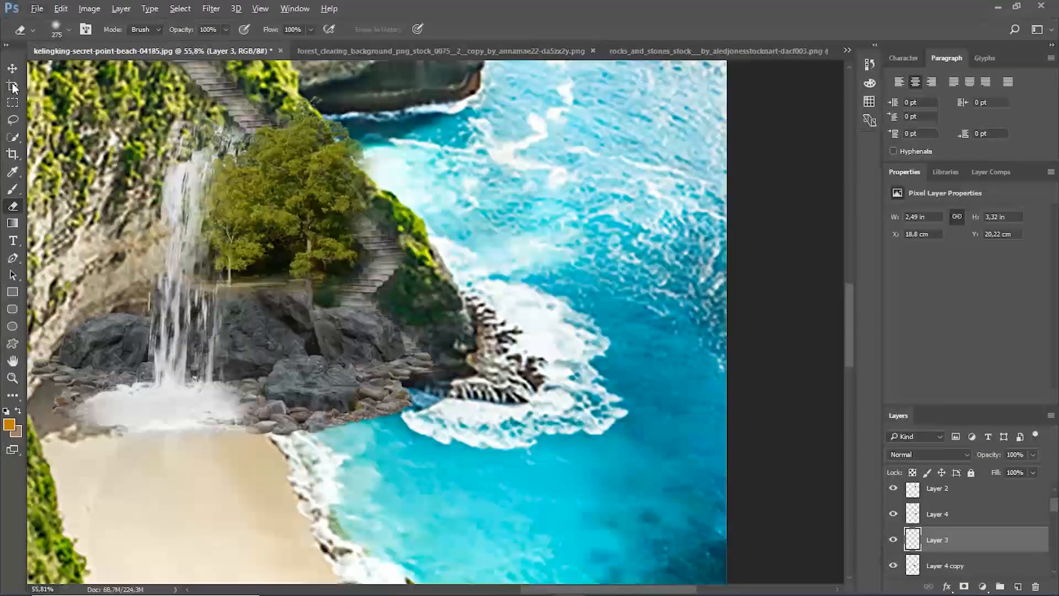
Duplicate the original rocks, flip the copy vertically and place it beneath them as a reflection at about X 21.26 cm, Y 26.57 cm.
left_click(13, 68)
left_click(383, 372)
key("ctrl+j")
key("ctrl+t")
right_click(384, 365)
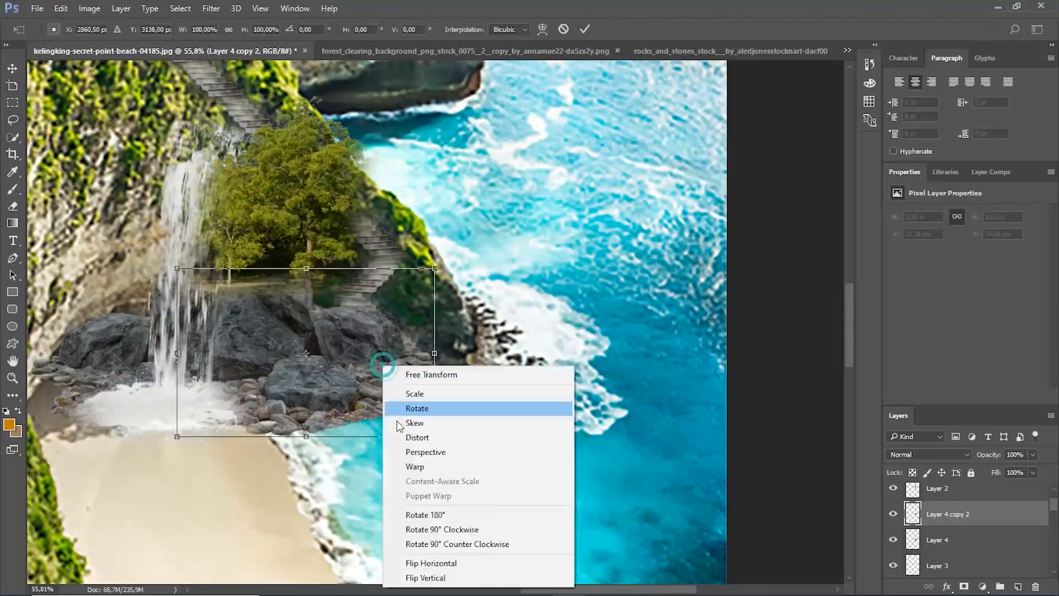
left_click(419, 577)
left_click_drag(375, 358, 379, 446)
key("Return")
left_click_drag(938, 514, 938, 553)
Erase the part of the flipped rocks that covers the sand and set the layer's opacity to 50%.
left_click(12, 207)
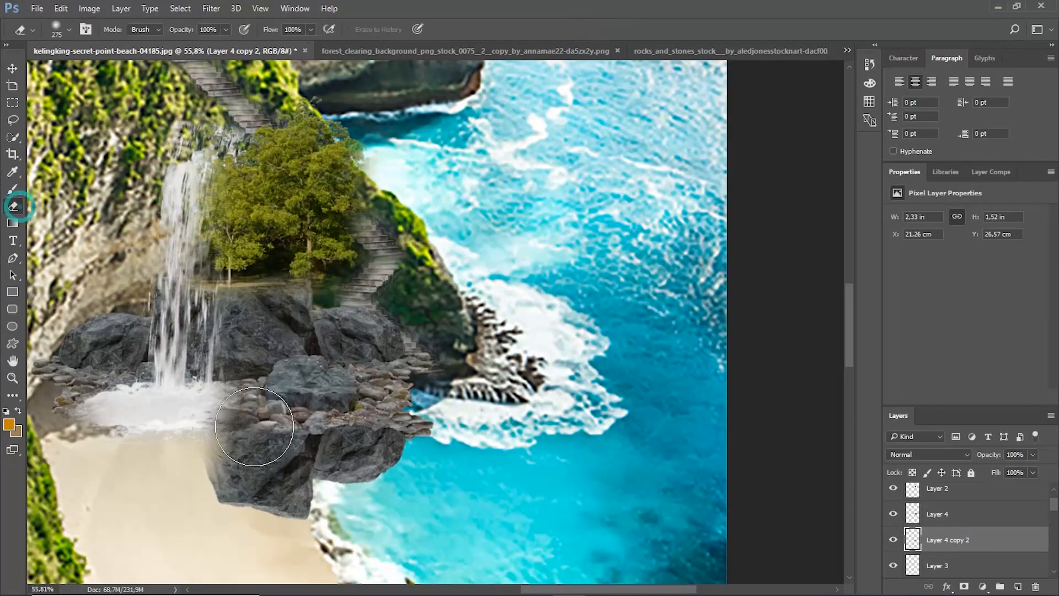
left_click_drag(1005, 473, 1002, 473)
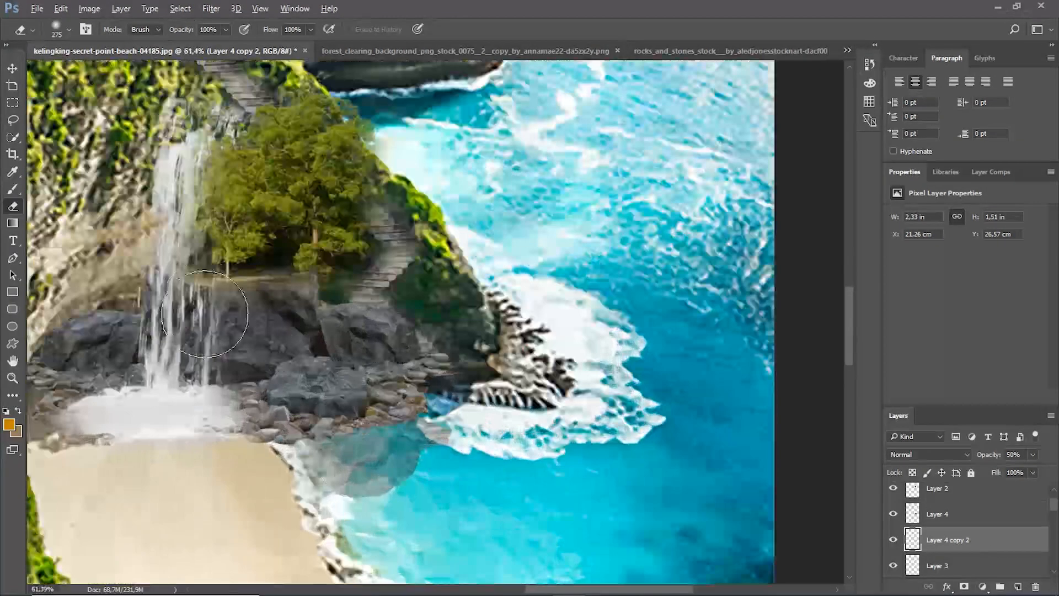
Soften the rock reflection with a blur filter and readjust its opacity to blend it into the water.
left_click(210, 8)
left_click(421, 204)
key("Return")
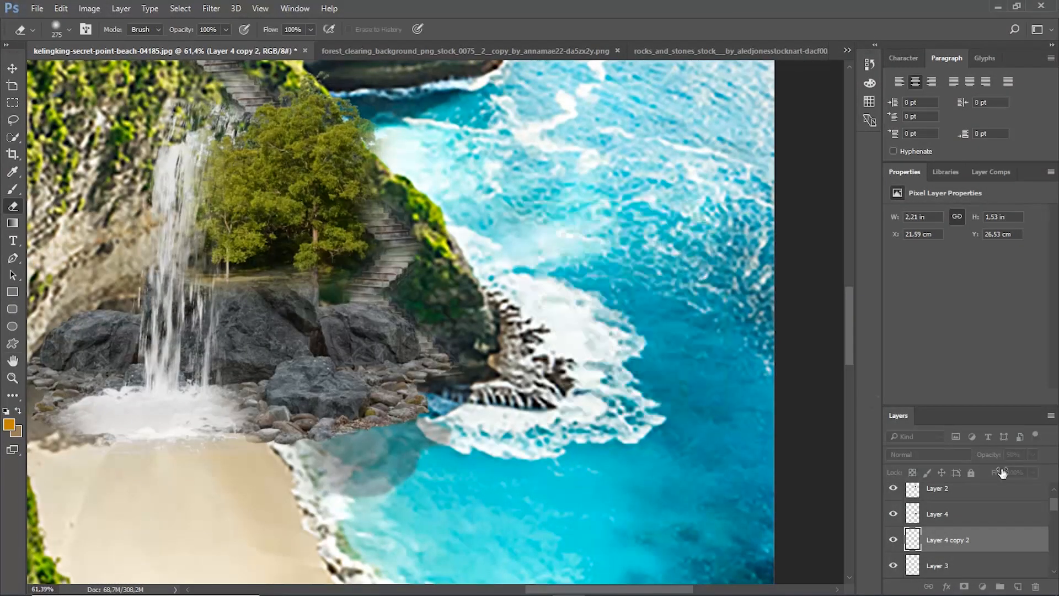
left_click_drag(1031, 471, 1038, 472)
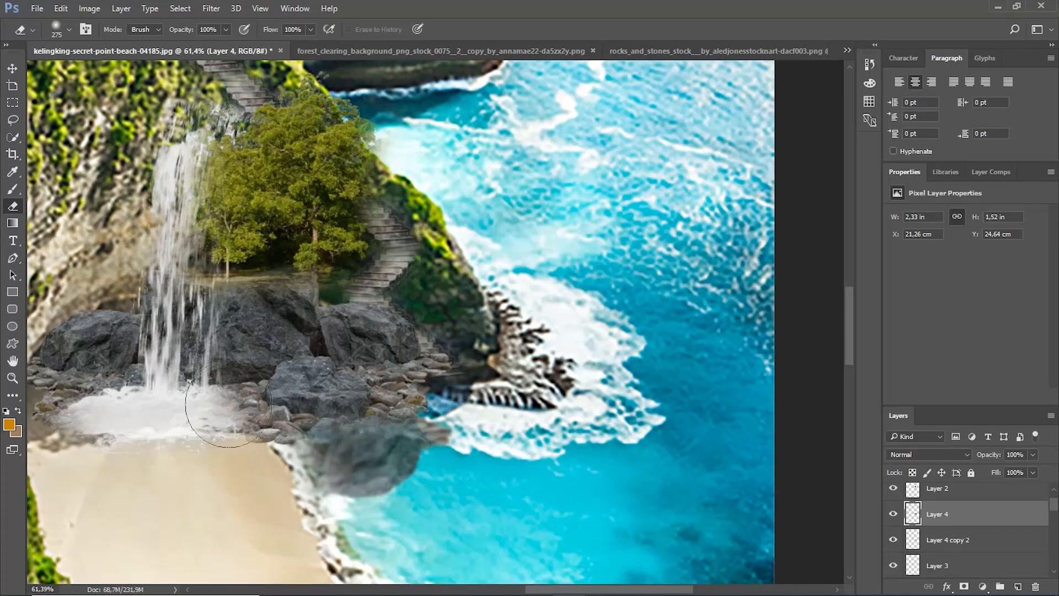
scroll(228, 404, "down", 3)
scroll(486, 469, "up", 4)
left_click(972, 540)
left_click(1033, 455)
left_click_drag(1046, 470, 1014, 470)
Line the seaward side of the cliff stairway with copies of the tree layer up to its upper end, and erase their surplus edges.
scroll(345, 349, "down", 6)
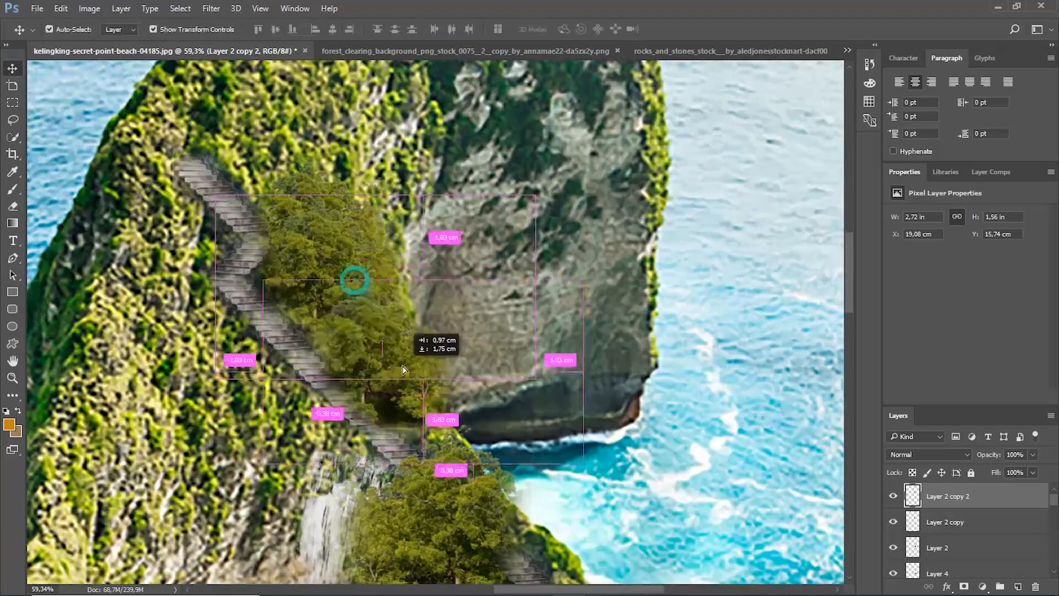
left_click_drag(355, 279, 449, 367)
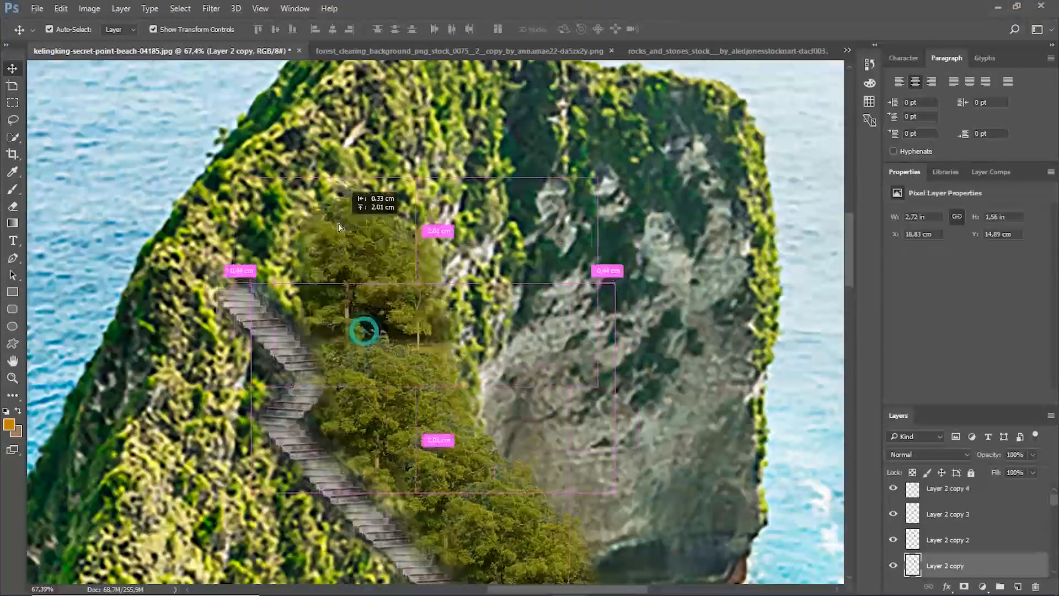
left_click_drag(330, 220, 271, 181)
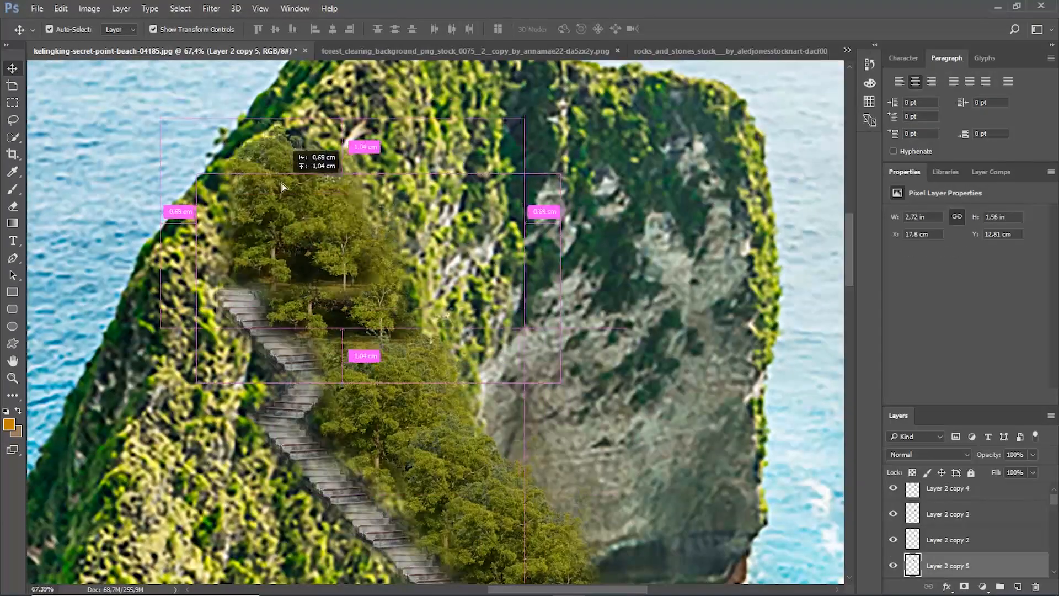
key("e")
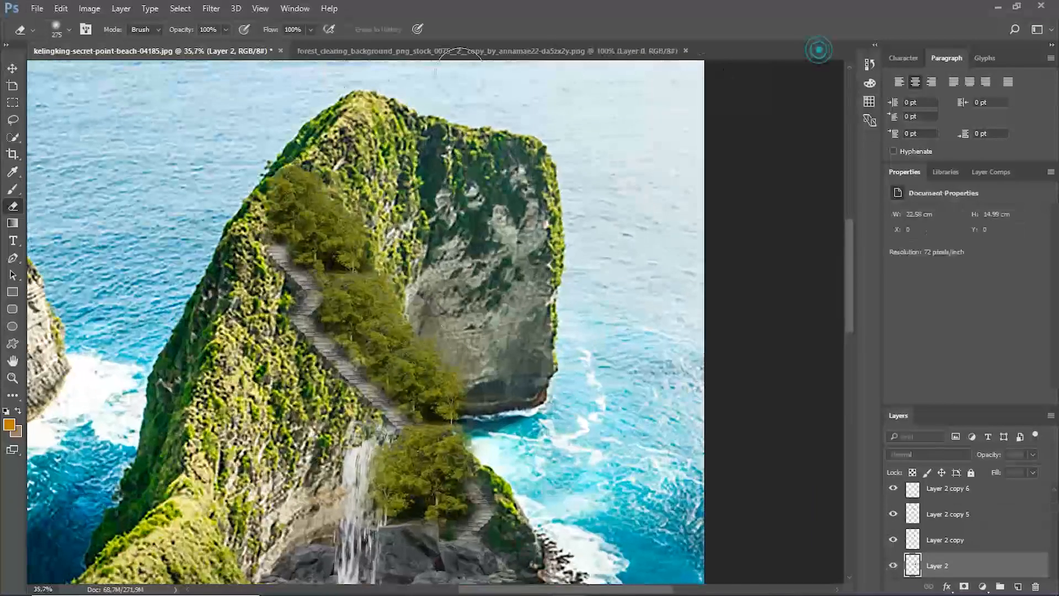
Open the landscape-natural-tree-waterfall image and bring it into the beach composition as a new layer.
left_click(37, 8)
left_click(40, 34)
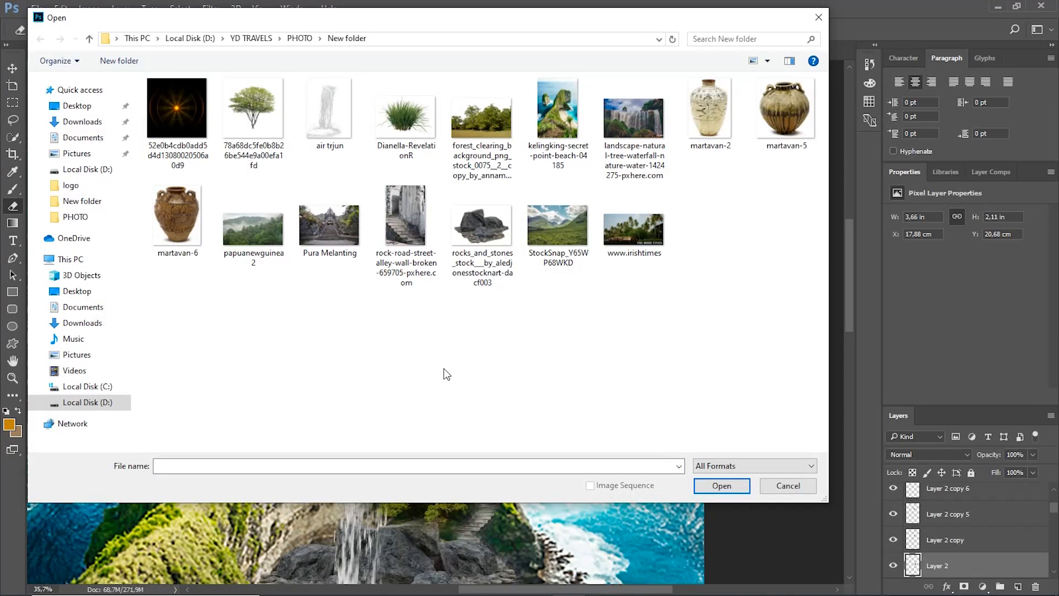
double_click(638, 109)
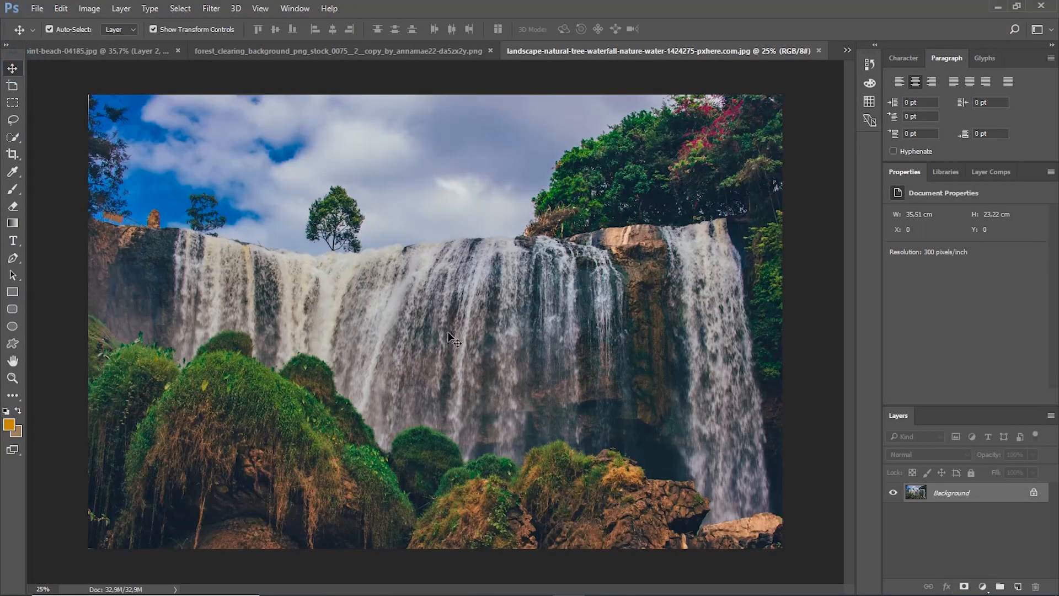
left_click_drag(116, 52, 346, 282)
key("ctrl+0")
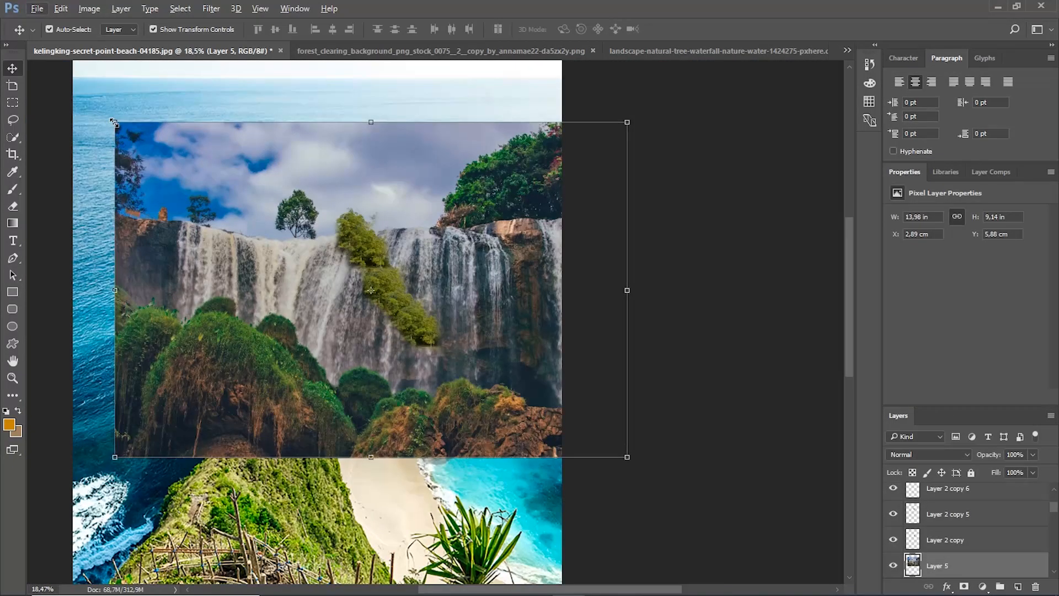
Scale the waterfall image proportionally and position it over the seaward face of the cliff.
left_click_drag(112, 120, 398, 303)
left_click_drag(447, 400, 411, 252)
scroll(451, 238, "up", 4)
scroll(278, 410, "down", 2)
scroll(468, 281, "up", 2)
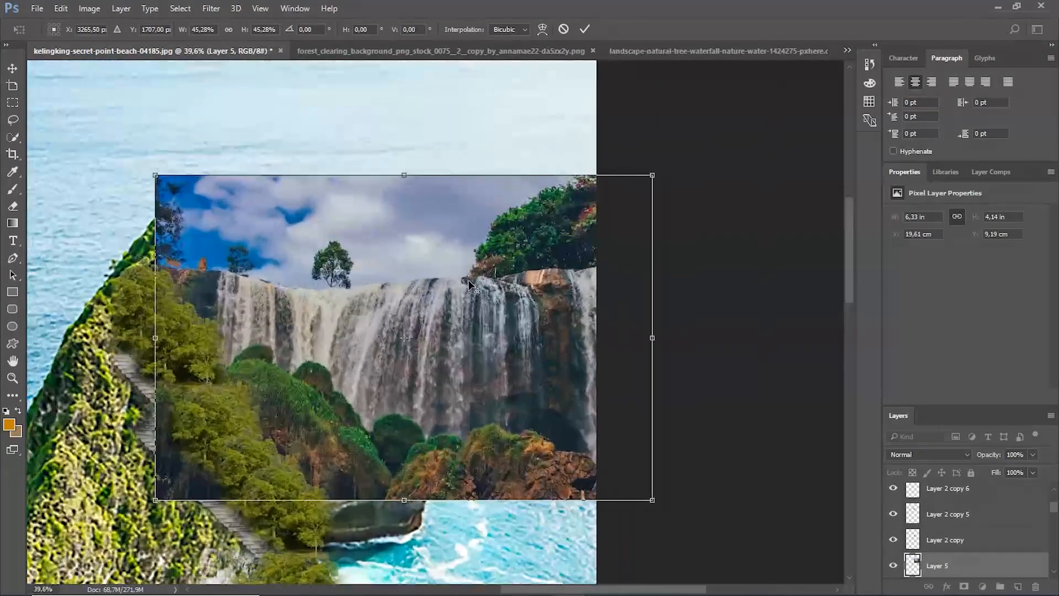
left_click_drag(468, 282, 431, 234)
left_click_drag(619, 455, 748, 574)
scroll(360, 291, "down", 3)
left_click_drag(360, 291, 288, 287)
left_click(585, 28)
Align the waterfall with the cliff face at reduced opacity, erase its surroundings with a soft eraser, and restore opacity to 100%.
left_click(1033, 454)
left_click(1009, 472)
mouse_move(416, 289)
left_mouse_down()
mouse_move(406, 261)
mouse_move(391, 266)
left_mouse_up()
key("e")
right_click(442, 204)
left_click_drag(584, 236, 537, 236)
mouse_move(470, 92)
left_mouse_down()
mouse_move(465, 344)
mouse_move(142, 114)
mouse_move(196, 413)
left_mouse_up()
left_click(1032, 454)
left_click_drag(1025, 469, 1051, 469)
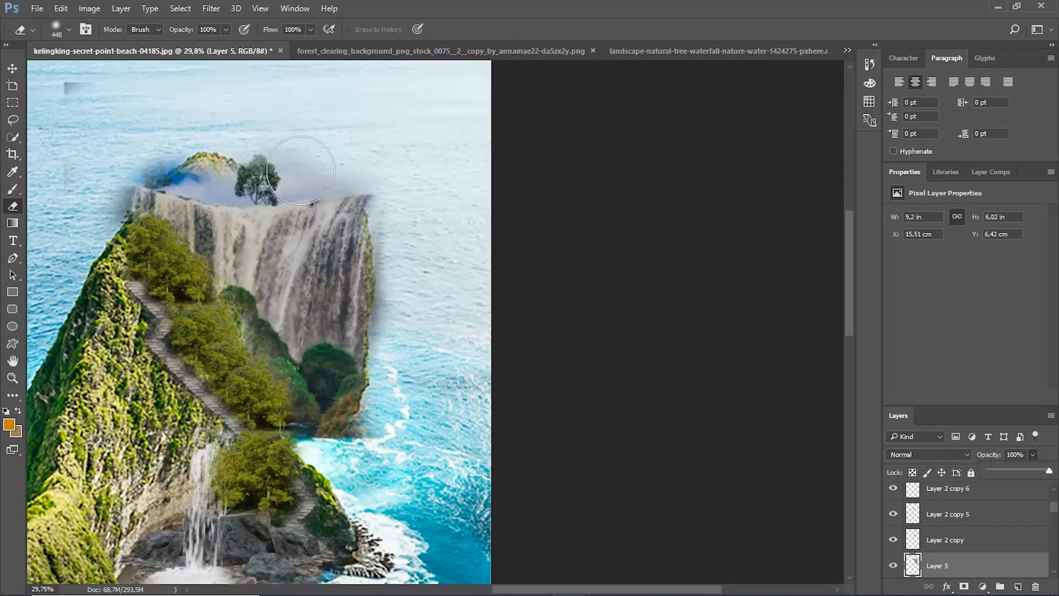
Erase the remaining sky, lone tree and surplus edges of the waterfall layer so it follows the cliff's outline.
mouse_move(159, 160)
left_mouse_down()
mouse_move(338, 161)
mouse_move(359, 291)
left_mouse_up()
scroll(402, 342, "down", 5)
scroll(248, 326, "up", 7)
left_click_drag(187, 133, 160, 187)
mouse_move(384, 285)
left_mouse_down()
mouse_move(392, 217)
mouse_move(394, 253)
left_mouse_up()
left_click_drag(292, 157, 262, 218)
scroll(544, 245, "down", 6)
scroll(544, 244, "up", 6)
left_click(420, 163)
scroll(418, 232, "down", 8)
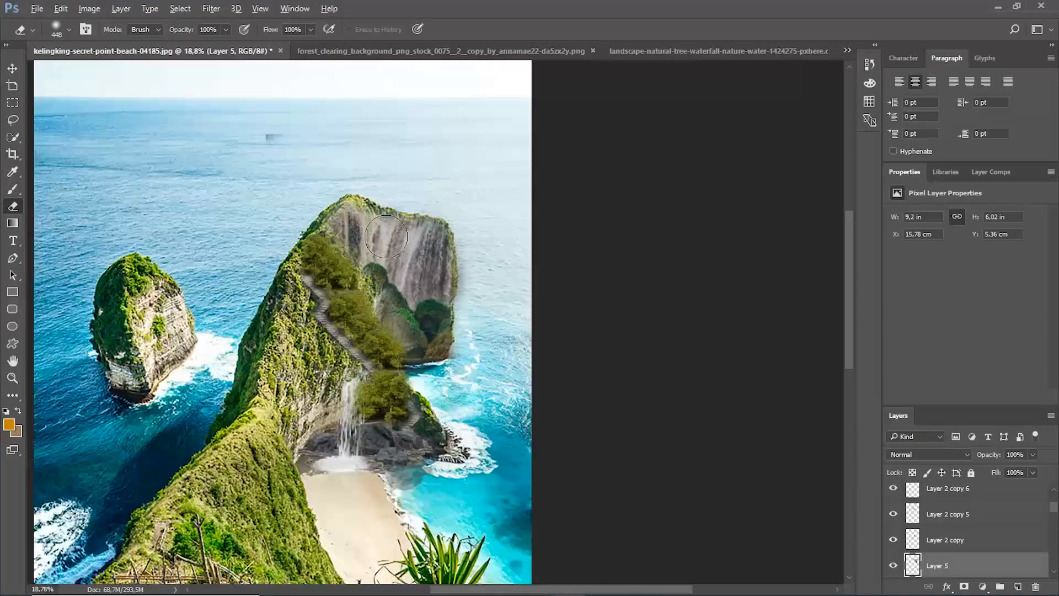
Add copies of the tree layer on the cliff's peak and on the slope between the stairway and the waterfall.
scroll(369, 116, "up", 2)
scroll(508, 162, "up", 7)
key("v")
mouse_move(249, 317)
left_mouse_down()
mouse_move(314, 227)
mouse_move(302, 229)
left_mouse_up()
mouse_move(257, 331)
left_mouse_down()
mouse_move(366, 434)
mouse_move(406, 510)
mouse_move(388, 500)
mouse_move(398, 351)
left_mouse_up()
left_click_drag(391, 370, 391, 425)
key("e")
scroll(360, 471, "down", 3)
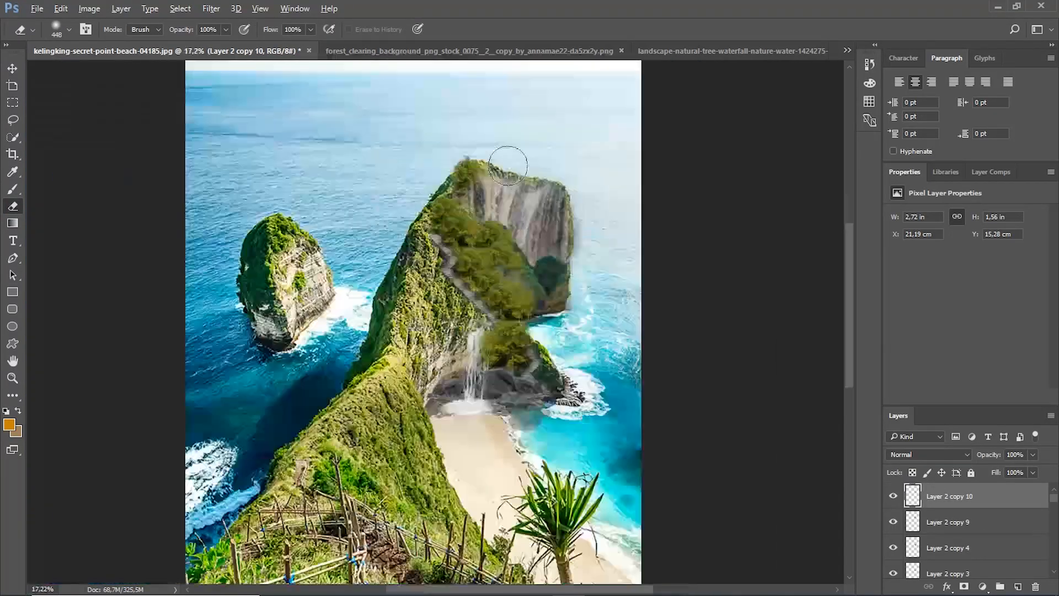
scroll(504, 160, "up", 4)
left_click(310, 255)
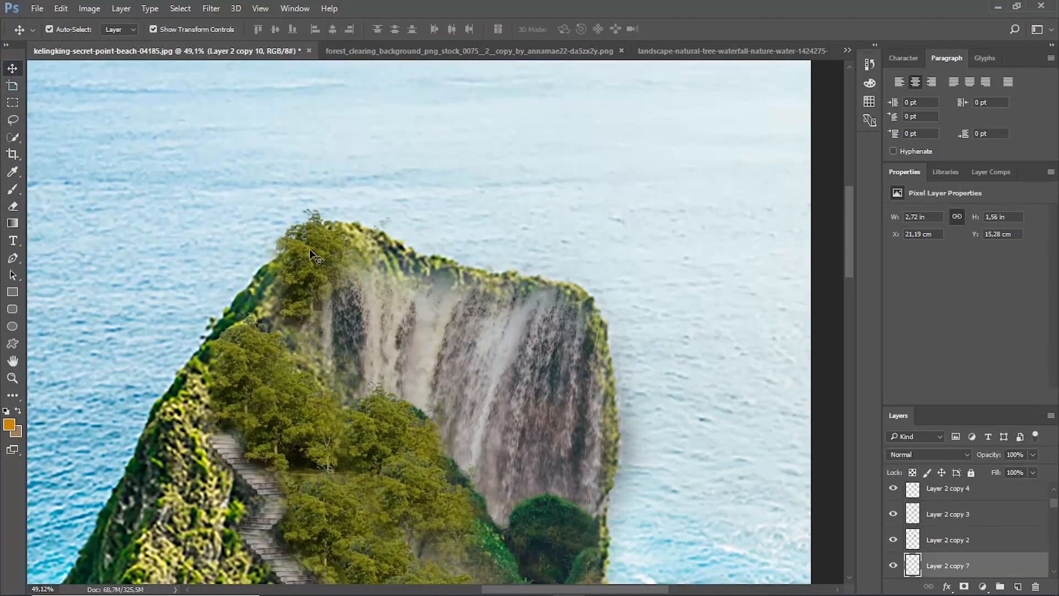
left_click_drag(329, 246, 432, 293)
key("ctrl+z")
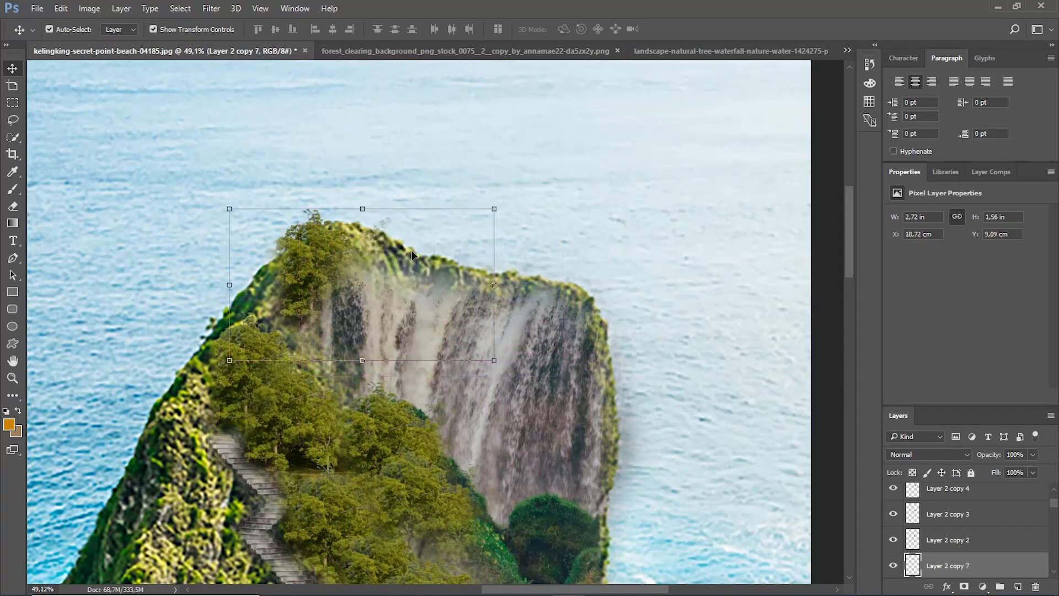
Close the waterfall stock image and place the forest_clearing_background trees on the clifftop above the waterfall.
left_click(647, 58)
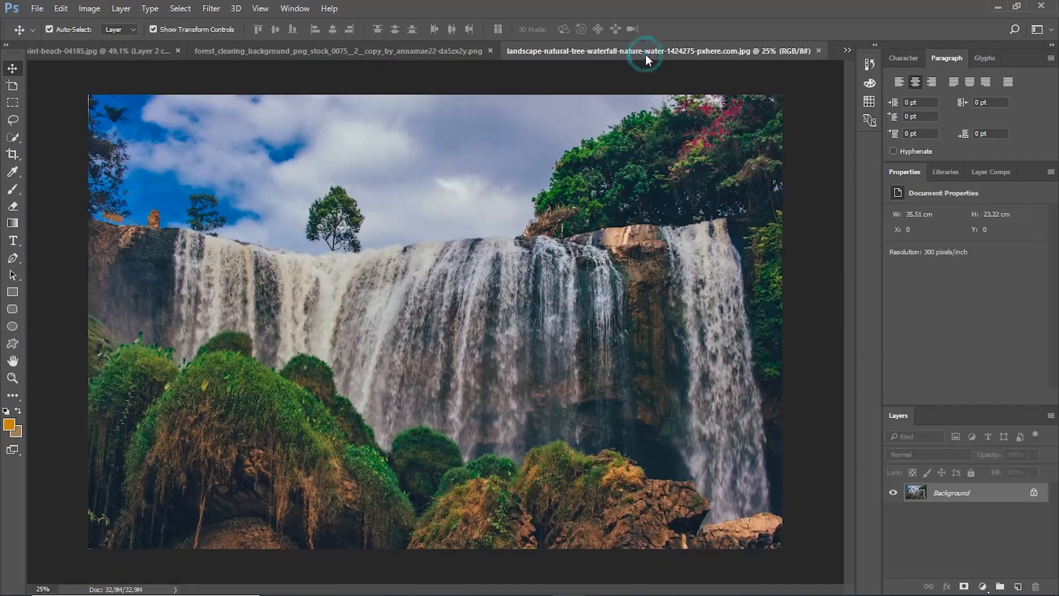
left_click(819, 50)
left_click(573, 52)
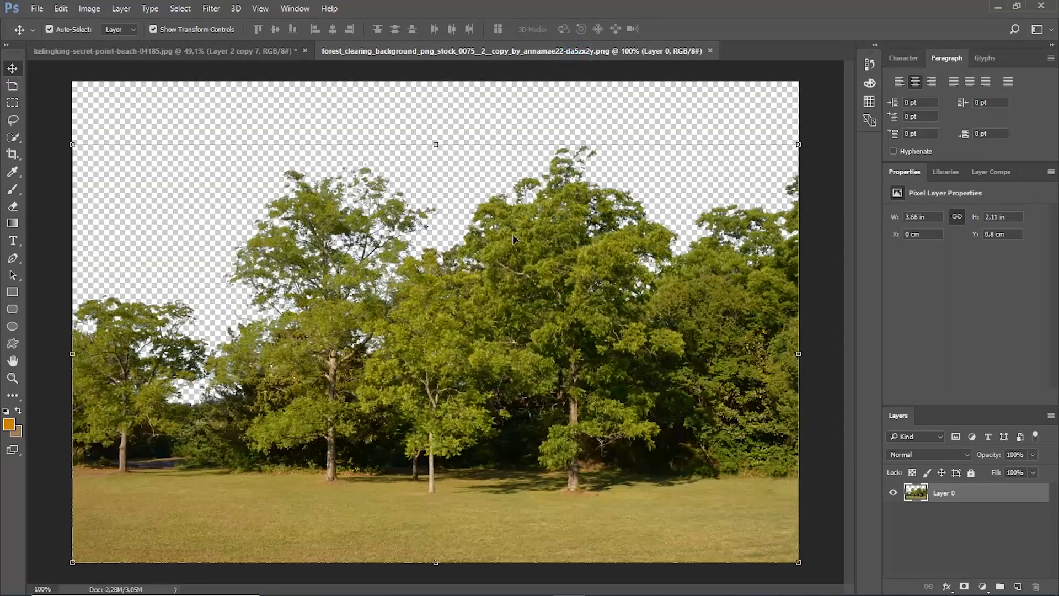
left_click_drag(513, 239, 482, 155)
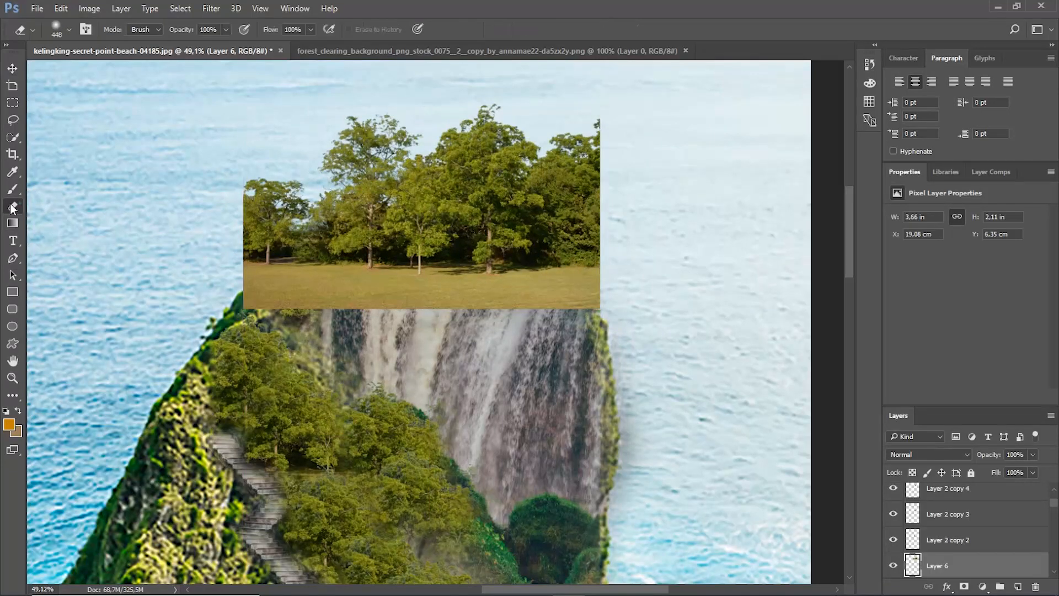
Erase the lawn, side trees and hard edges of the forest layer so only the central trees crown the cliff.
mouse_move(257, 184)
left_mouse_down()
mouse_move(359, 347)
mouse_move(623, 219)
left_mouse_up()
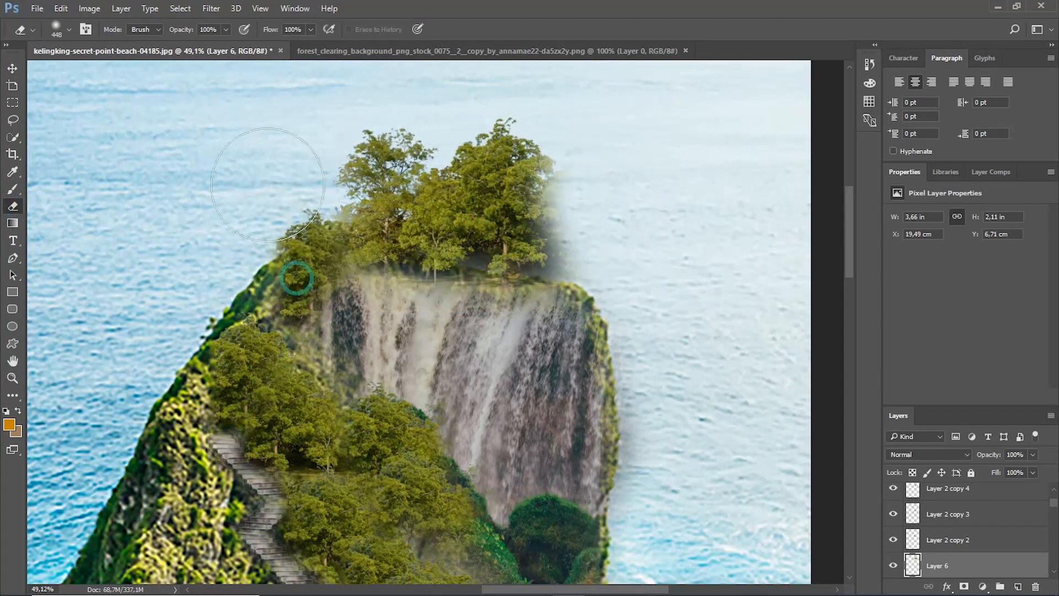
scroll(485, 166, "down", 4)
scroll(547, 152, "up", 4)
left_click_drag(441, 221, 432, 220)
scroll(437, 222, "down", 5)
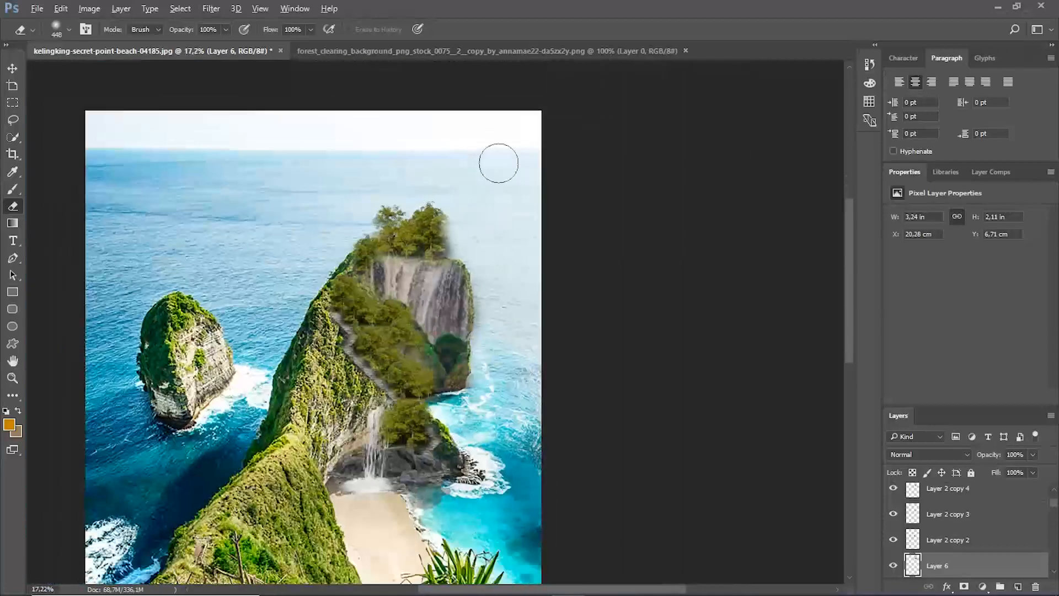
Open the single spreading-tree PNG whose name starts with 78a68dc5 and bring it into the composition.
scroll(507, 221, "up", 3)
scroll(512, 222, "up", 3)
left_click(37, 9)
left_click(55, 37)
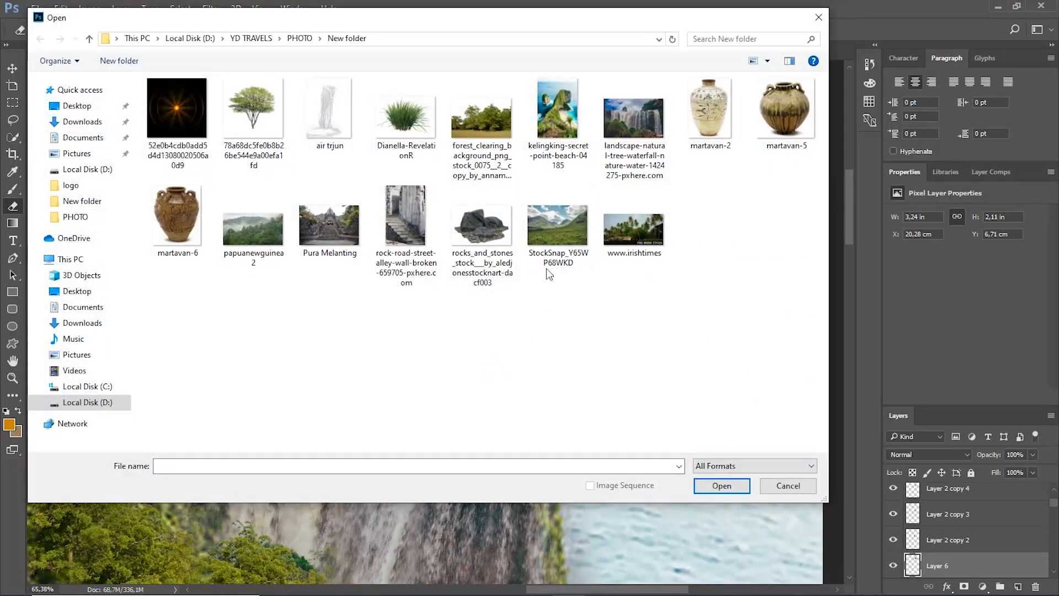
double_click(259, 116)
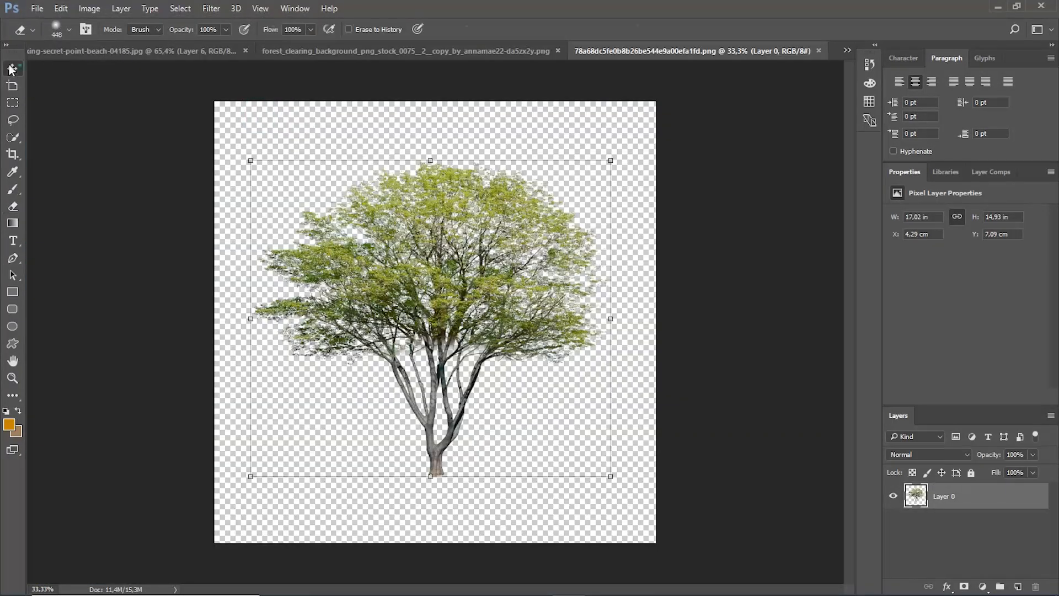
left_click_drag(430, 208, 476, 315)
key("ctrl+0")
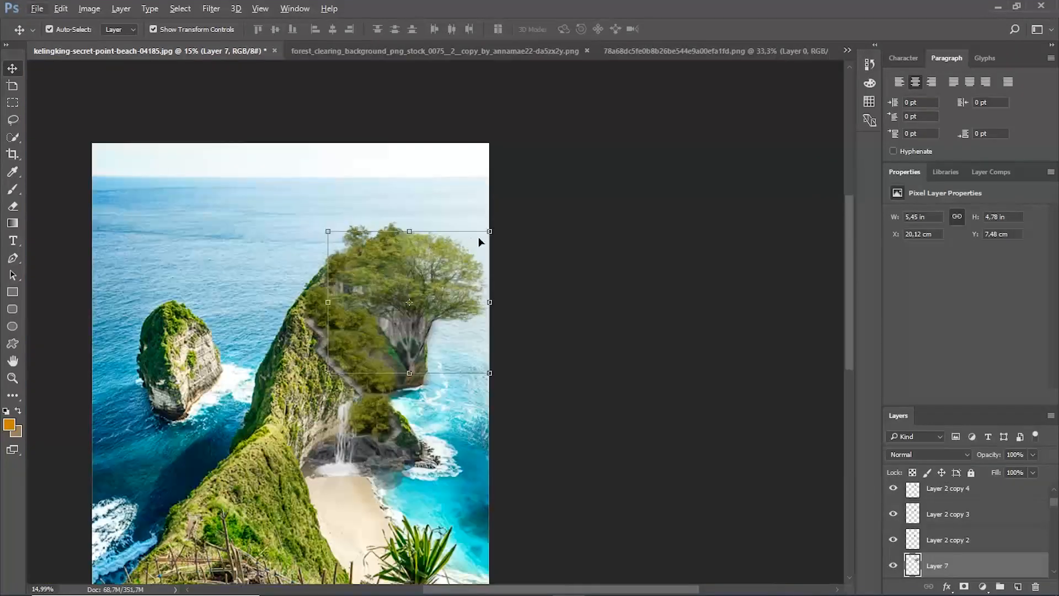
Scale the spreading tree to about 54%, place it at the peak above the stairway, and move its layer below the forest layer.
left_click_drag(490, 232, 431, 313)
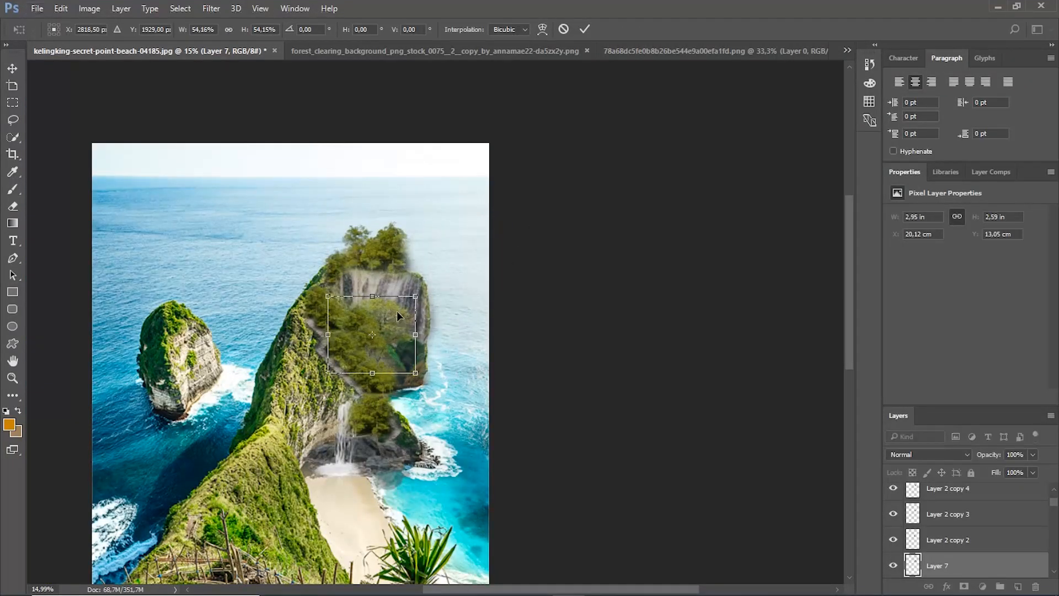
left_click_drag(369, 252, 365, 258)
scroll(364, 254, "up", 8)
left_click_drag(333, 335, 328, 307)
left_click(585, 29)
mouse_move(977, 566)
left_mouse_down()
mouse_move(952, 527)
mouse_move(969, 516)
left_mouse_up()
Blend the spreading tree's trunk base into the cliff with a soft eraser and raise its layer in the stack.
scroll(430, 386, "up", 1)
left_click(12, 206)
right_click(344, 445)
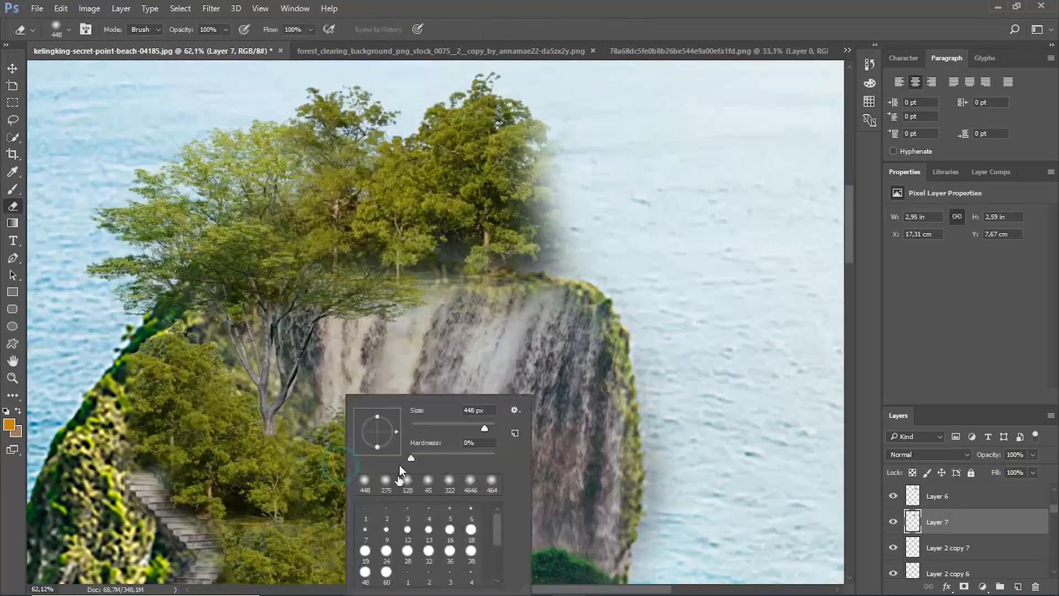
left_click(403, 479)
right_click(316, 438)
left_click_drag(426, 428, 433, 428)
left_click(274, 434)
scroll(274, 434, "down", 6)
scroll(253, 353, "up", 4)
left_click_drag(221, 367, 217, 348)
left_click_drag(965, 521, 965, 487)
left_click_drag(217, 345, 181, 329)
scroll(198, 353, "down", 6)
scroll(254, 364, "up", 5)
Duplicate the spreading tree, scale the copy to about 65%, and place it at the seaward end of the clifftop.
left_click(12, 69)
left_click_drag(126, 352, 332, 302)
left_click_drag(191, 223, 241, 321)
left_click_drag(339, 315, 296, 305)
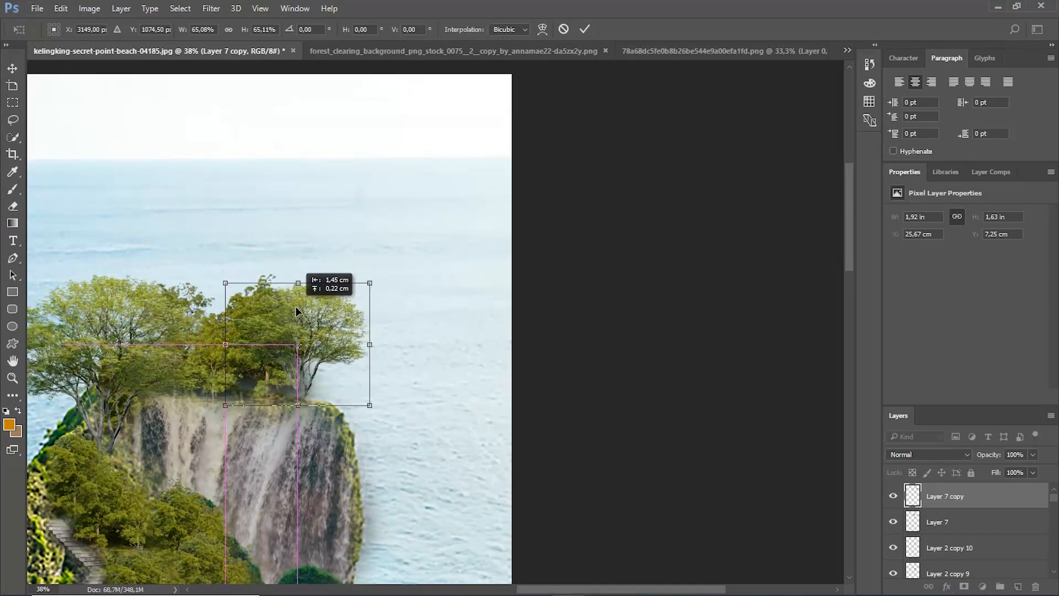
left_click(584, 30)
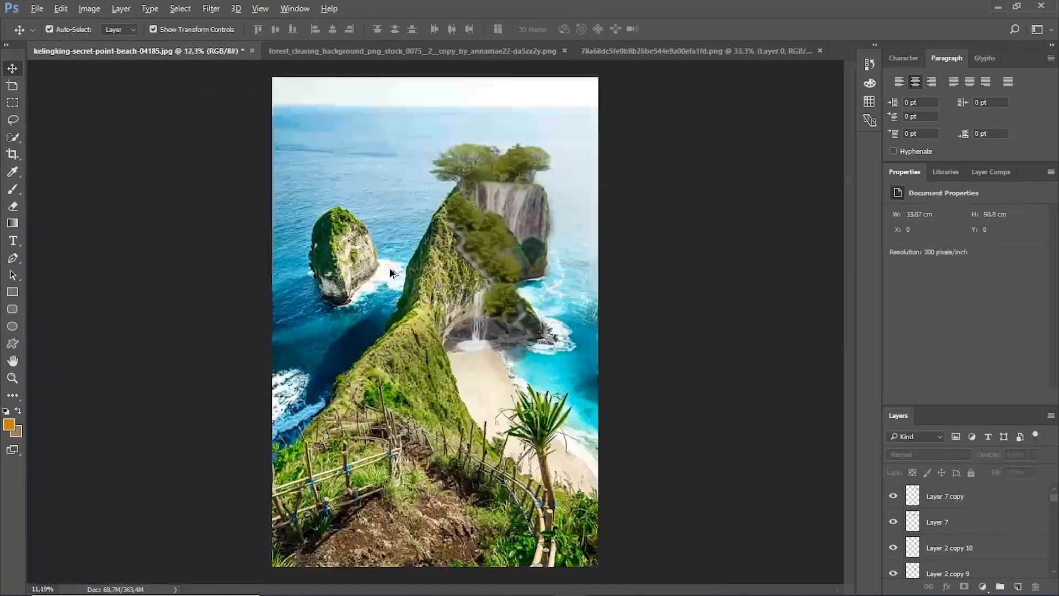
Place two more copies of the spreading tree on the slope below the waterfall and on the rocks by the sea.
scroll(390, 273, "up", 8)
left_click_drag(277, 188, 426, 418)
scroll(381, 378, "down", 3)
scroll(420, 381, "up", 3)
scroll(403, 386, "down", 3)
scroll(421, 438, "up", 4)
left_click(421, 438)
scroll(403, 417, "up", 5)
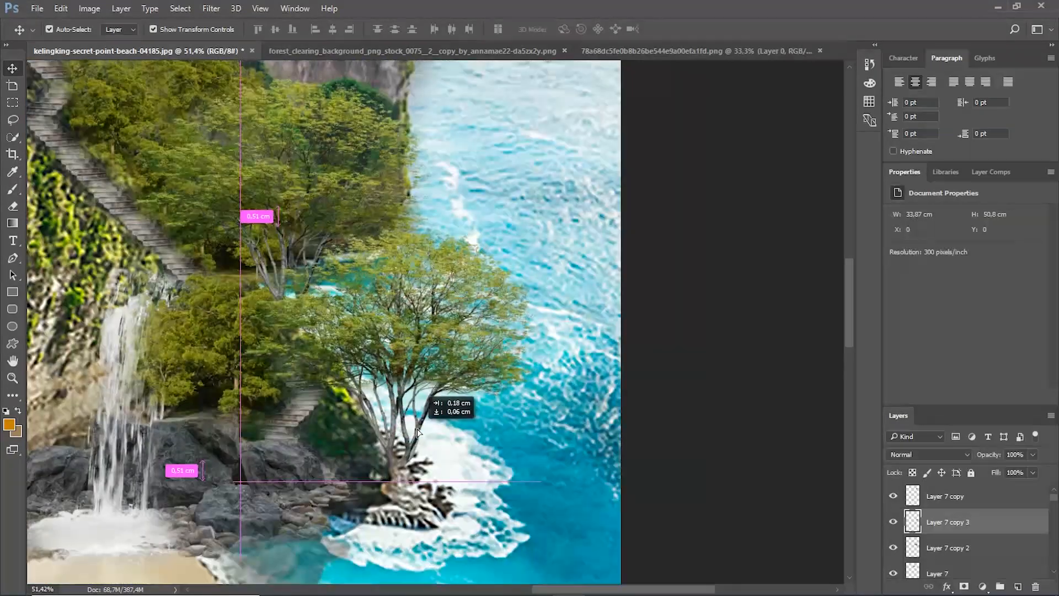
scroll(496, 351, "down", 4)
Copy the spreading tree onto the cliff slope facing the separate rock island.
left_click_drag(485, 345, 113, 207)
scroll(500, 248, "down", 6)
left_click(500, 227)
scroll(499, 227, "up", 8)
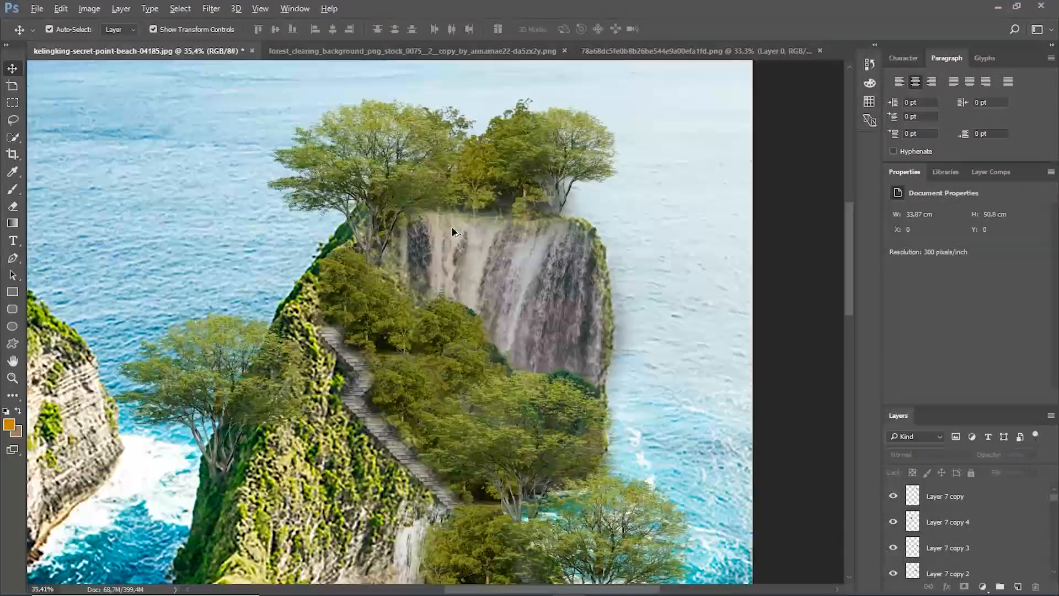
Add a scaled-down tree copy higher on the ridge beside the stairway's upper end and lower its layer in the stack.
left_click(256, 351)
left_click_drag(233, 342, 298, 193)
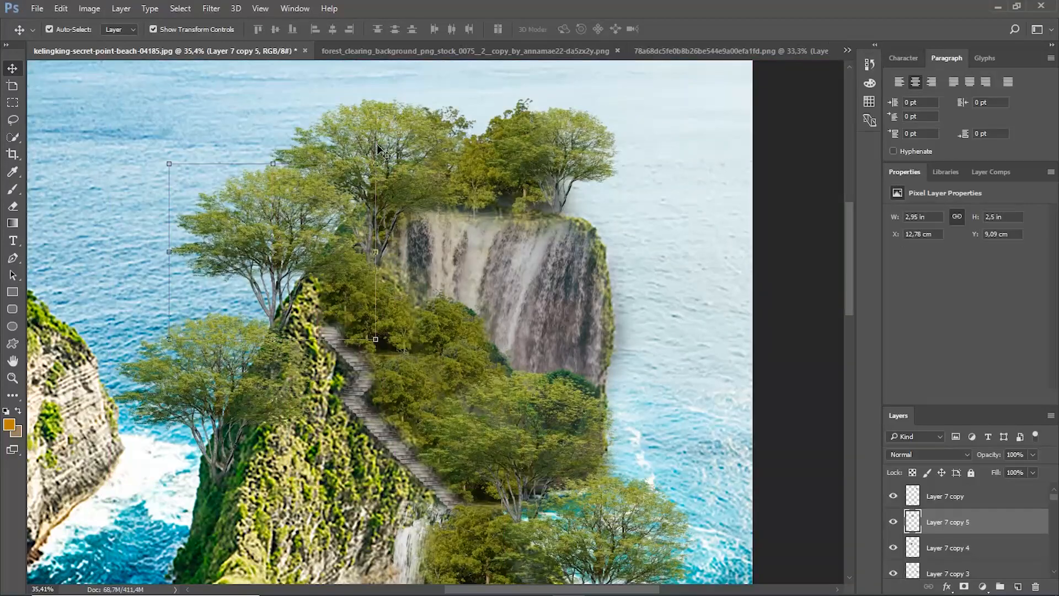
left_click_drag(373, 166, 344, 217)
left_click_drag(292, 240, 301, 265)
left_click(584, 29)
left_click_drag(955, 522, 955, 556)
scroll(494, 394, "down", 8)
Duplicate the small ridge tree up beside the peak tree and move the copy's layer down in the stack.
left_click(658, 270)
scroll(478, 179, "up", 15)
left_click(279, 370)
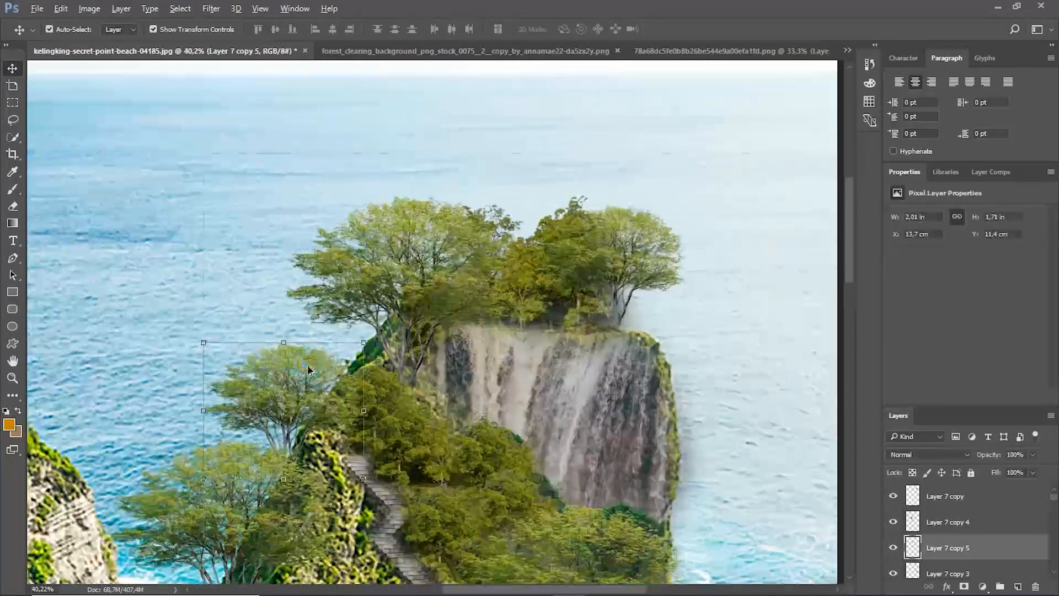
left_click(280, 360)
left_click_drag(279, 359, 325, 273)
left_click_drag(949, 546, 949, 559)
scroll(419, 265, "down", 7)
left_click(712, 309)
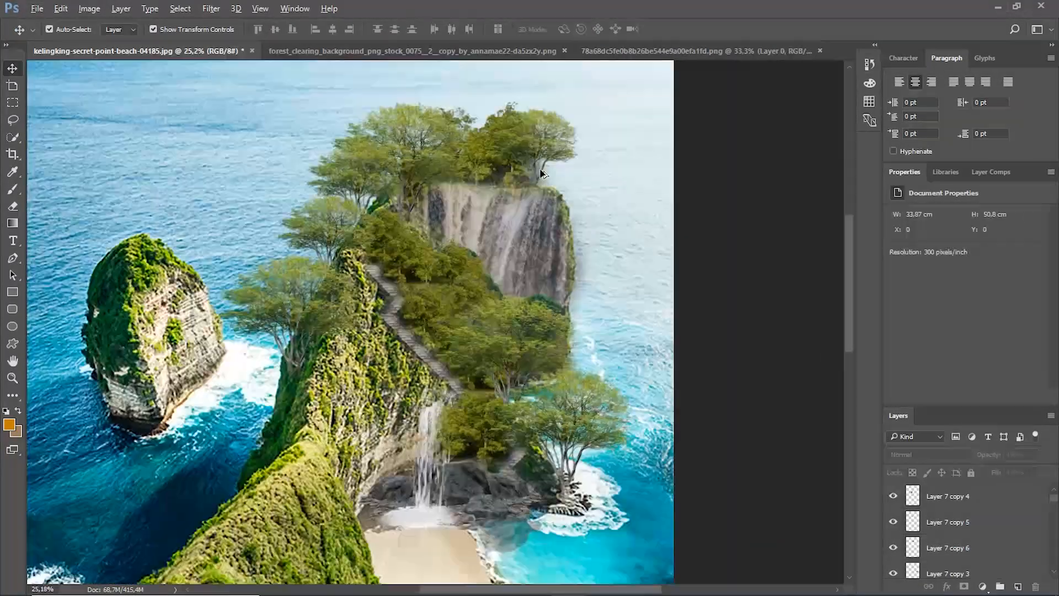
Save the composition as the PSD file Nusa penida manipulasi and close the spreading-tree stock image.
scroll(433, 374, "up", 10)
scroll(499, 231, "down", 9)
scroll(495, 203, "down", 5)
scroll(496, 387, "up", 8)
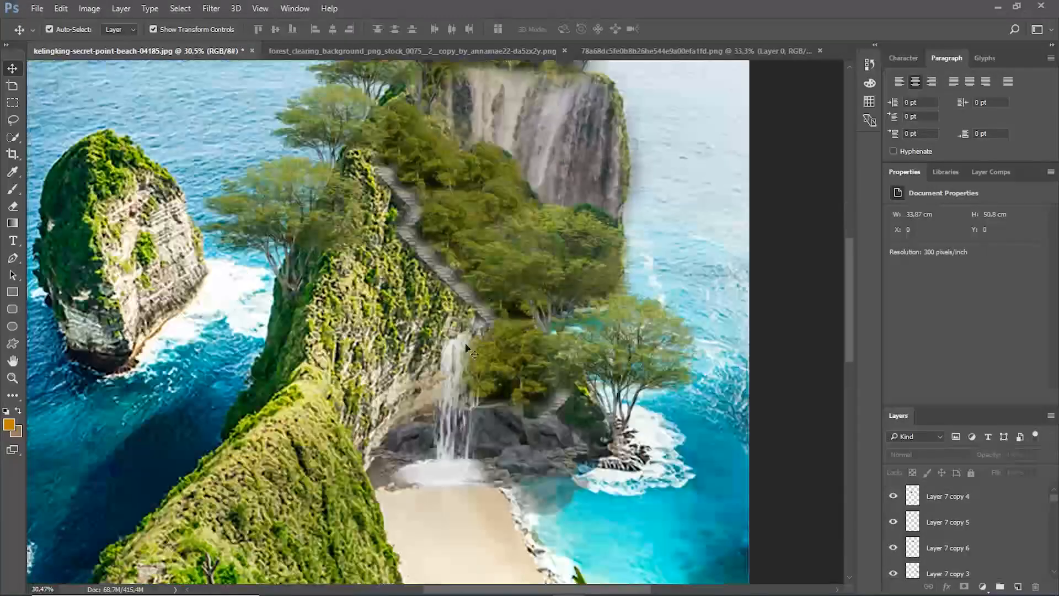
scroll(474, 364, "down", 6)
scroll(452, 373, "up", 6)
left_click(36, 9)
left_click(820, 51)
left_click(819, 51)
Open the martavan-5 jar image and place it in the composition on the cliff beside the stairway.
left_click(36, 9)
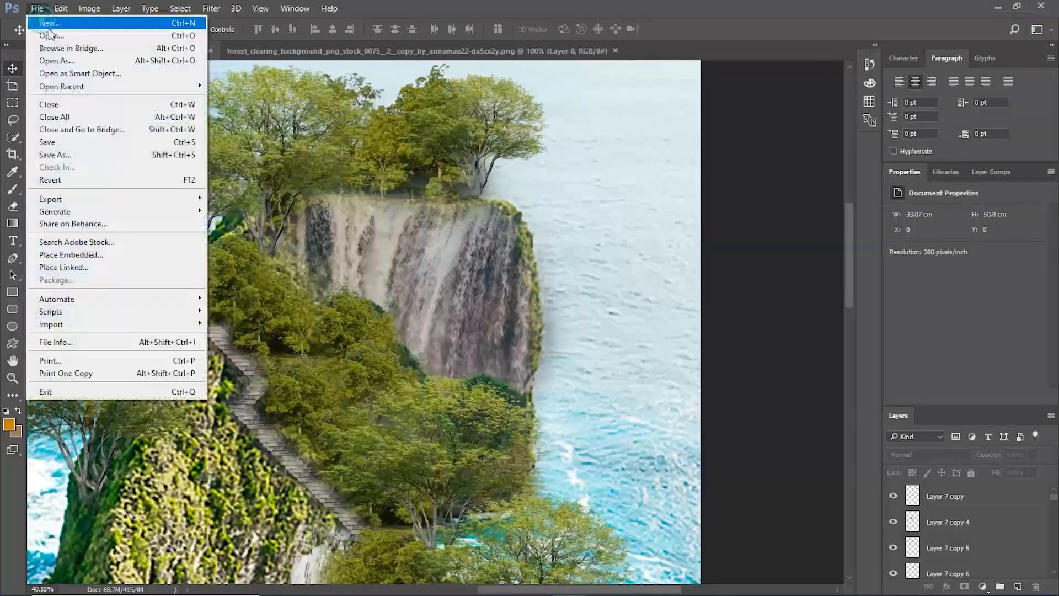
left_click(54, 38)
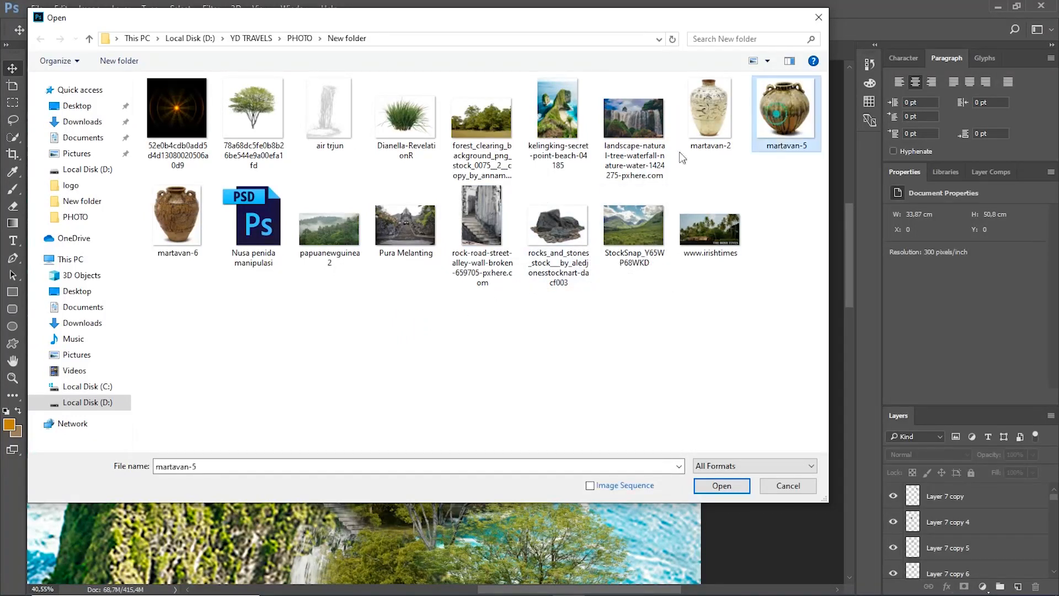
double_click(793, 122)
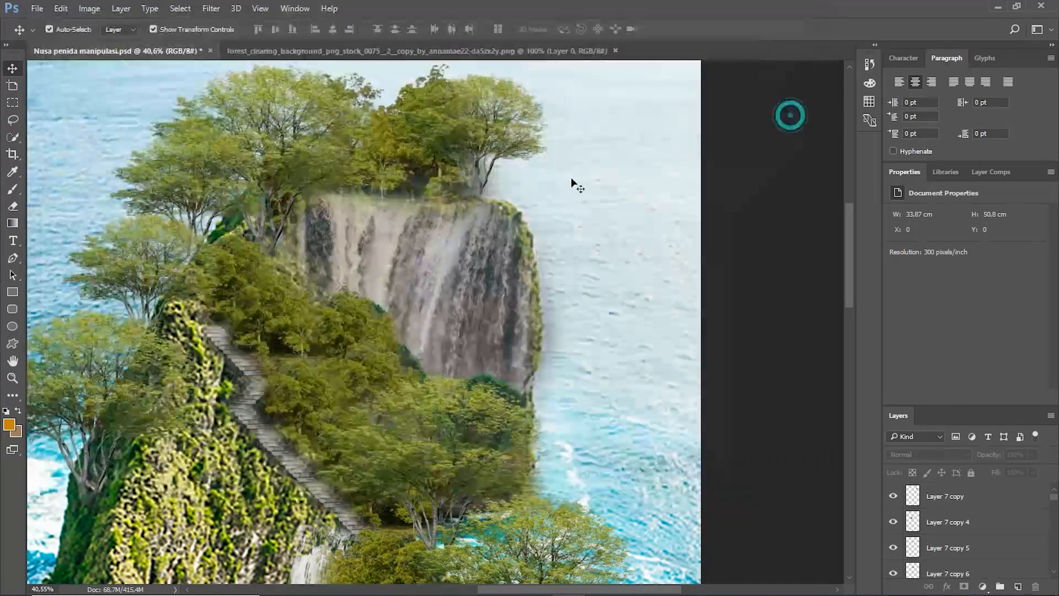
left_click_drag(459, 234, 290, 168)
left_click_drag(285, 244, 309, 428)
scroll(383, 190, "down", 6)
scroll(346, 279, "up", 5)
scroll(336, 330, "down", 4)
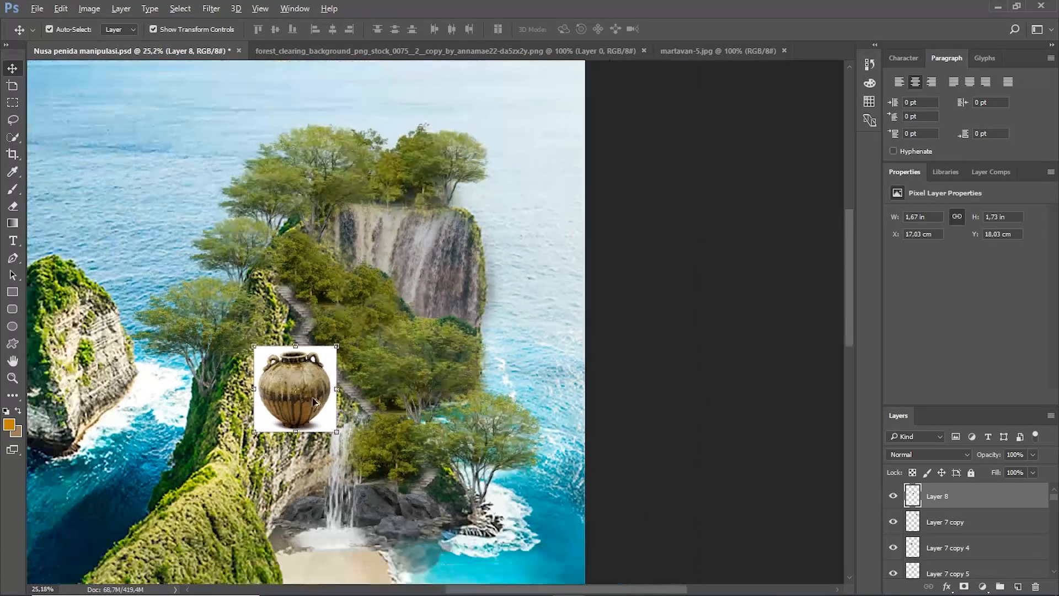
Select the jar's white background with the Magic Wand, extend the selection to similar pixels, delete it and deselect.
scroll(308, 399, "up", 5)
scroll(324, 403, "up", 3)
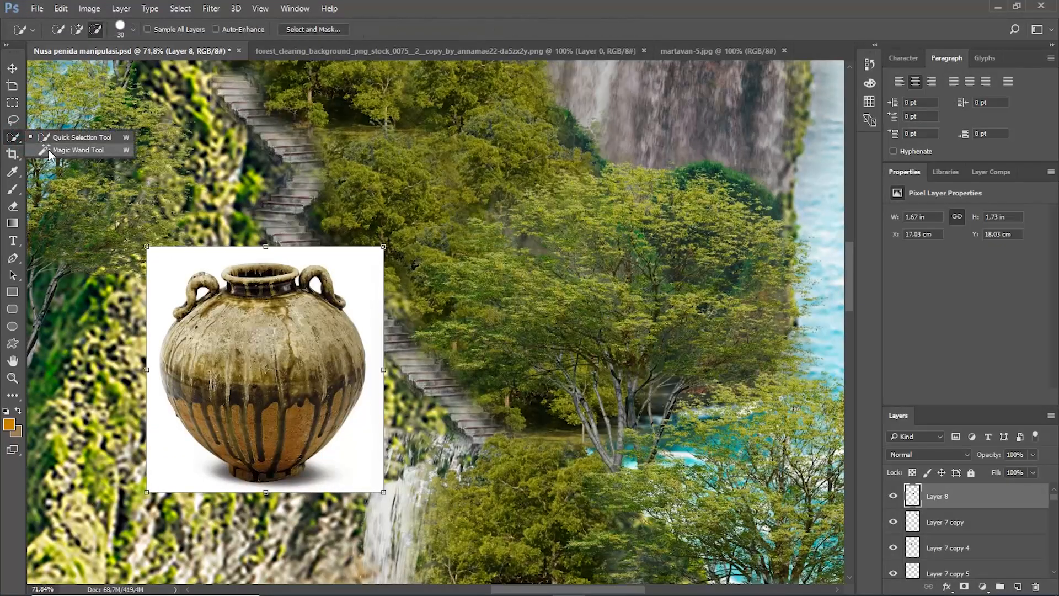
left_click(78, 150)
right_click(170, 266)
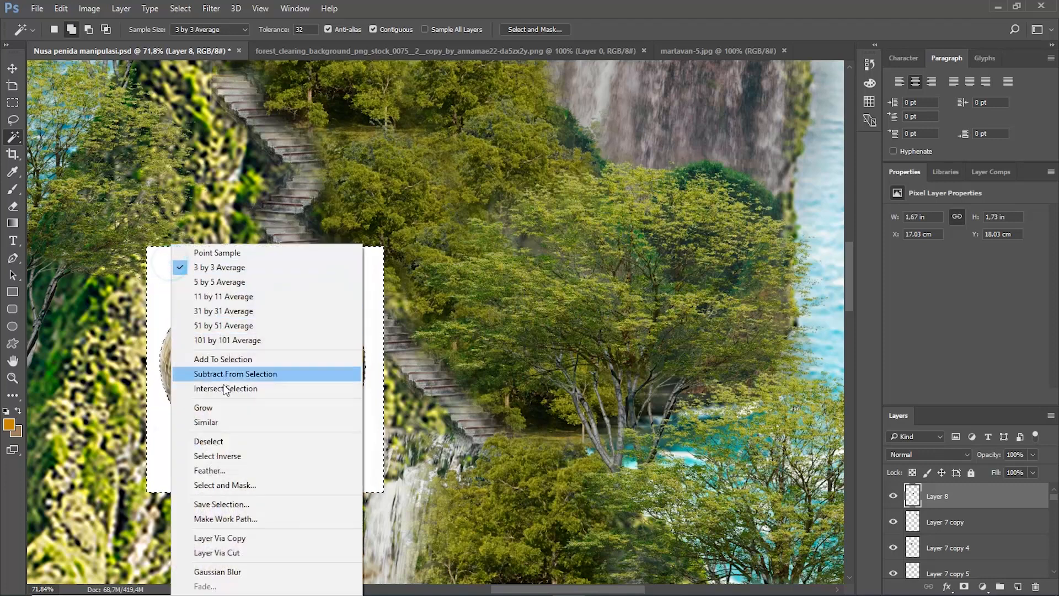
left_click(206, 422)
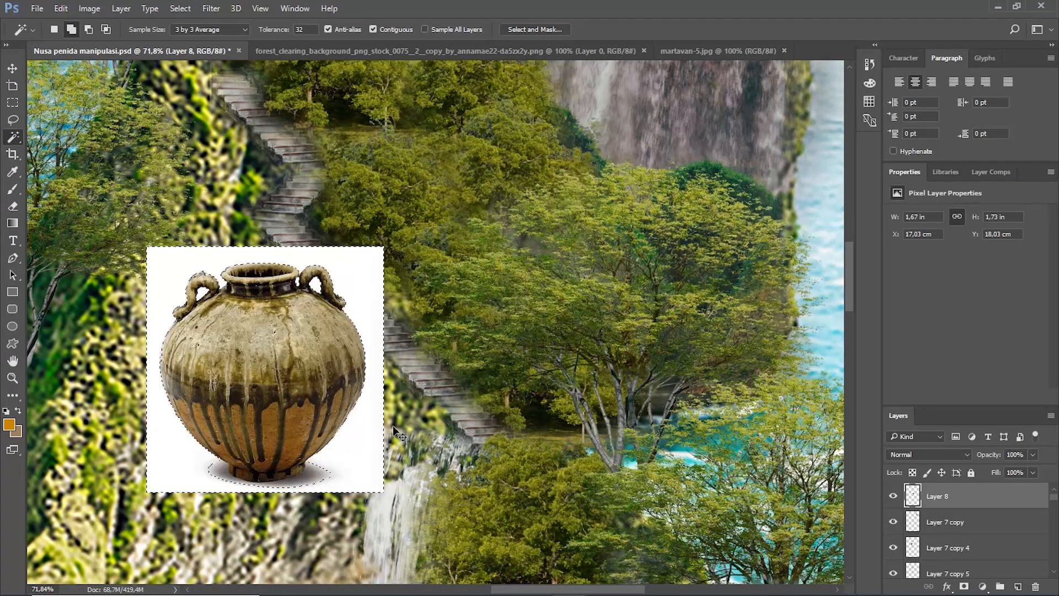
key("Delete")
key("ctrl+d")
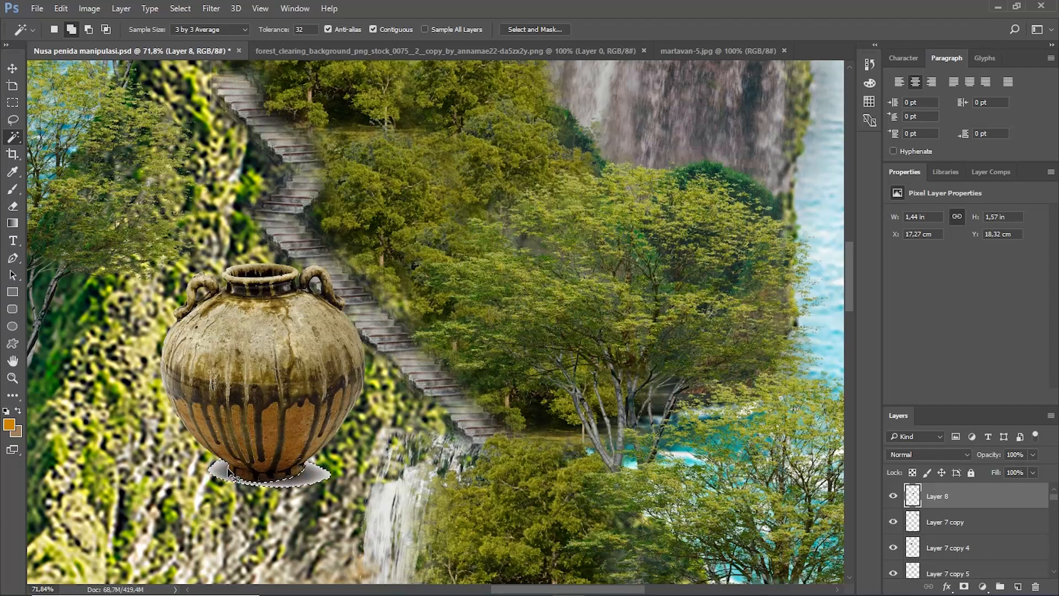
Reposition the jar on the cliff face beside the stairway, at about X 17.07 cm and Y 18.08 cm.
scroll(256, 390, "down", 3)
scroll(224, 360, "up", 1)
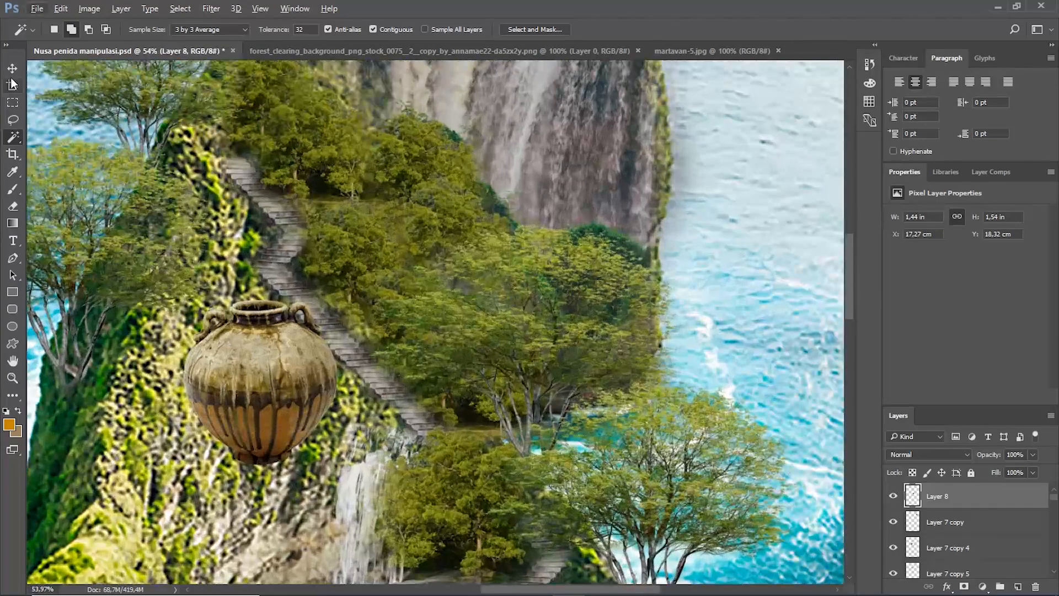
scroll(145, 142, "down", 3)
scroll(236, 291, "up", 4)
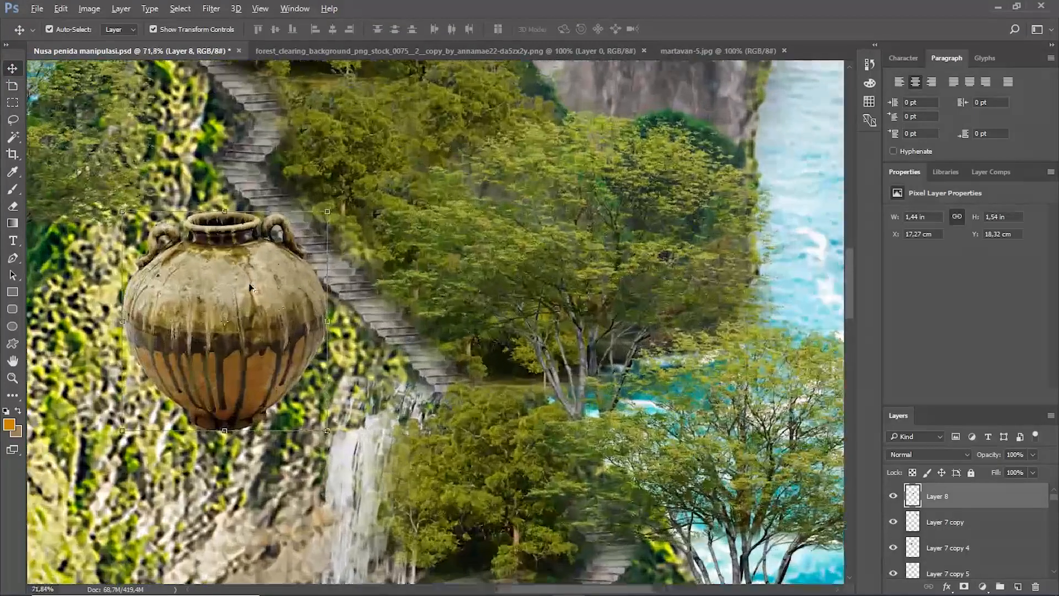
scroll(274, 302, "down", 2)
scroll(275, 304, "up", 1)
left_click_drag(276, 309, 274, 334)
scroll(242, 188, "down", 3)
left_click(672, 264)
scroll(667, 252, "down", 2)
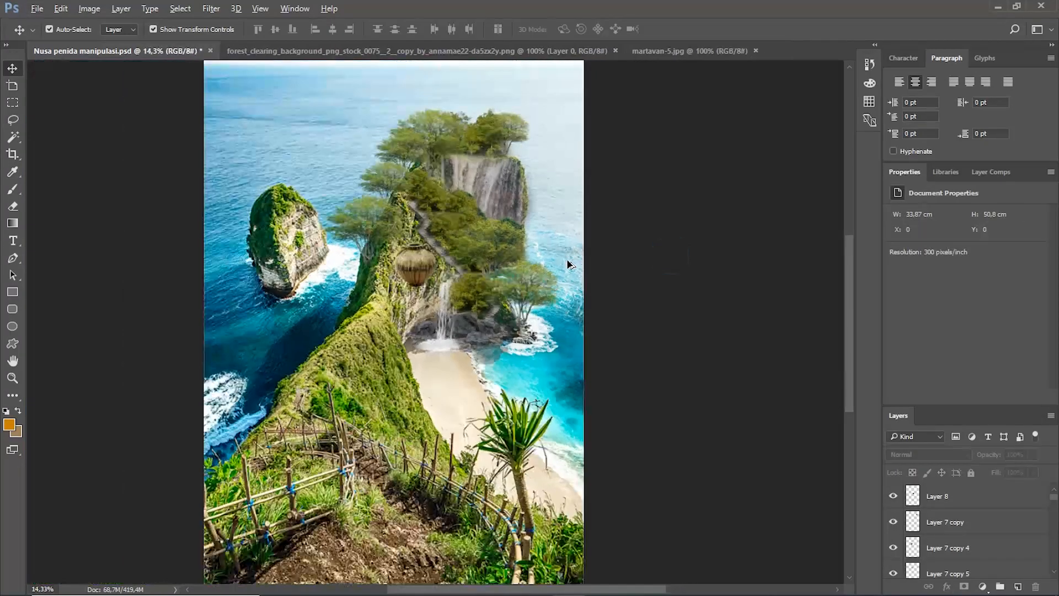
scroll(533, 224, "up", 3)
scroll(331, 246, "up", 2)
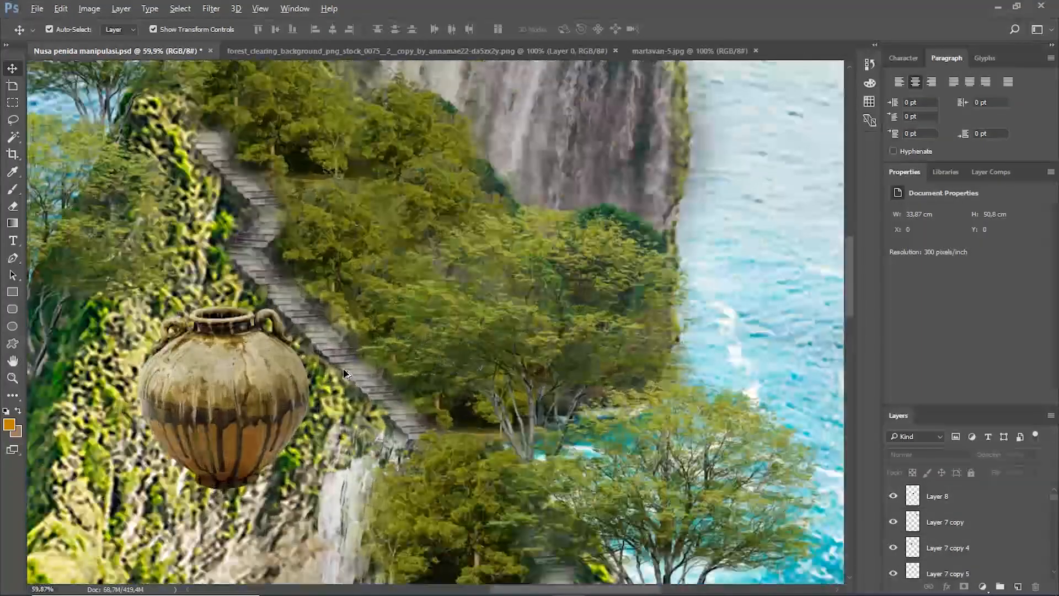
left_click_drag(261, 360, 262, 336)
scroll(337, 271, "down", 3)
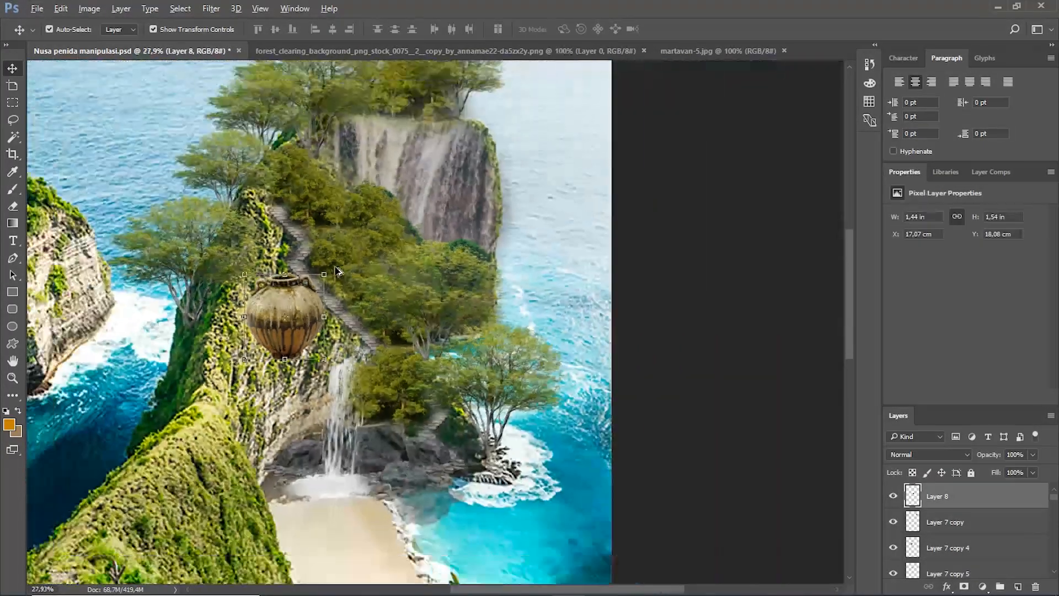
left_click(744, 272)
scroll(602, 272, "down", 2)
scroll(550, 282, "up", 4)
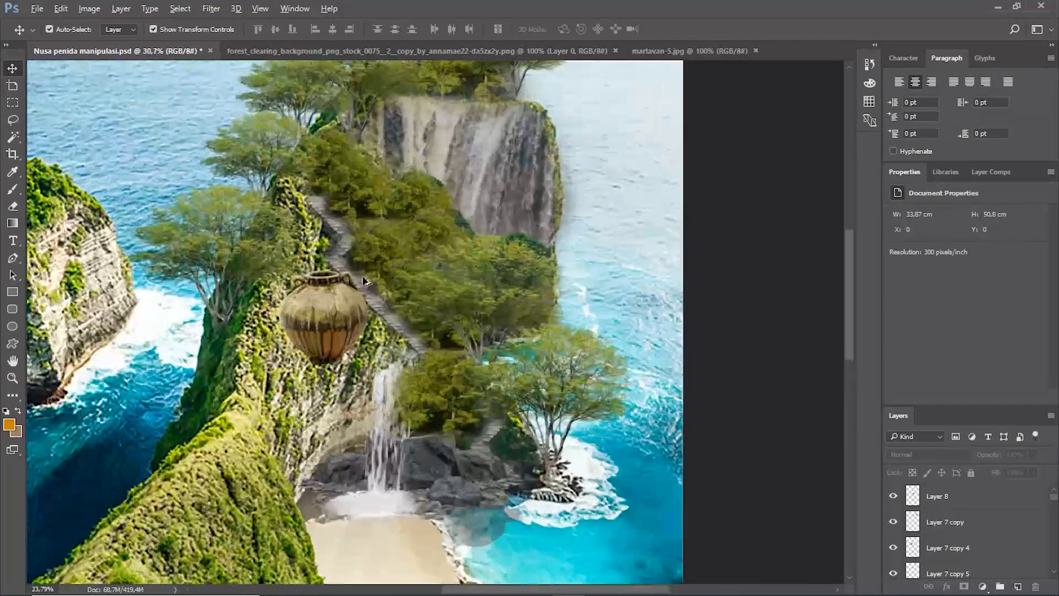
Duplicate the lower waterfall, raise the copy to the top of the layer stack and place it over the jar's mouth.
left_click_drag(399, 473, 367, 445)
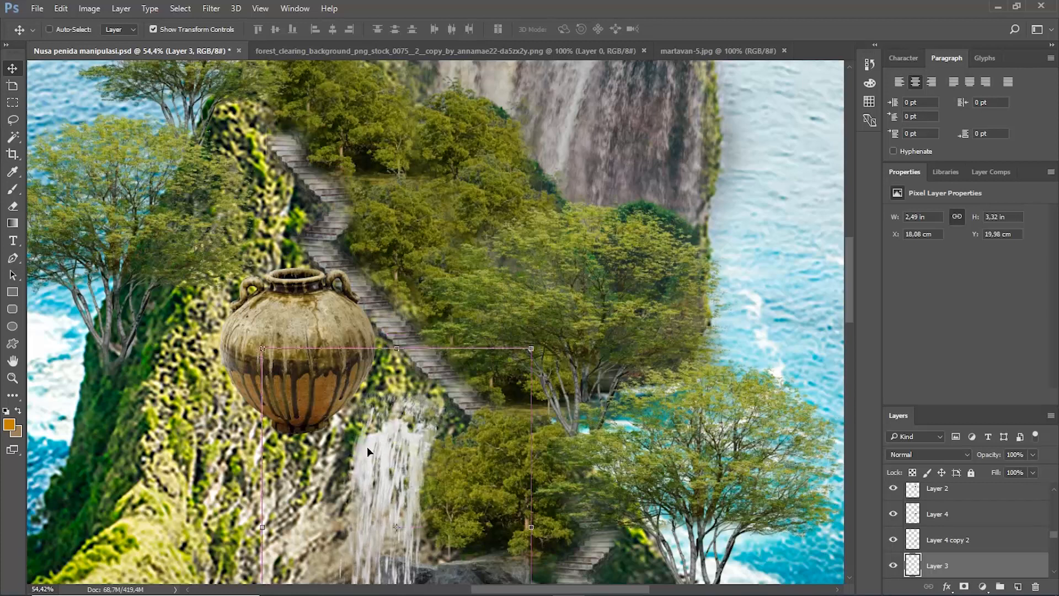
key("ctrl+z")
key("ctrl+j")
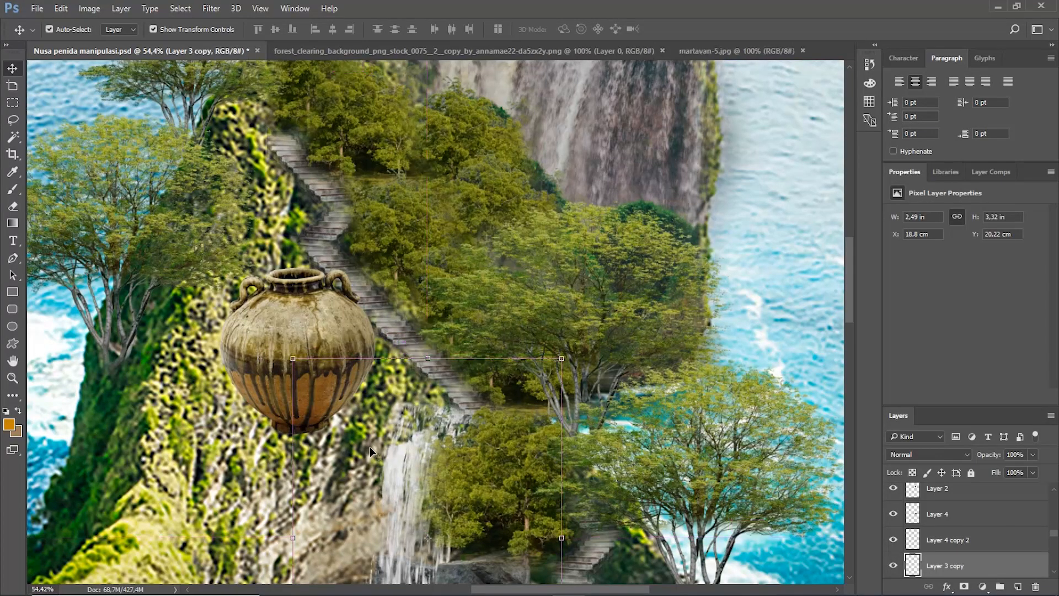
left_click_drag(976, 562, 983, 413)
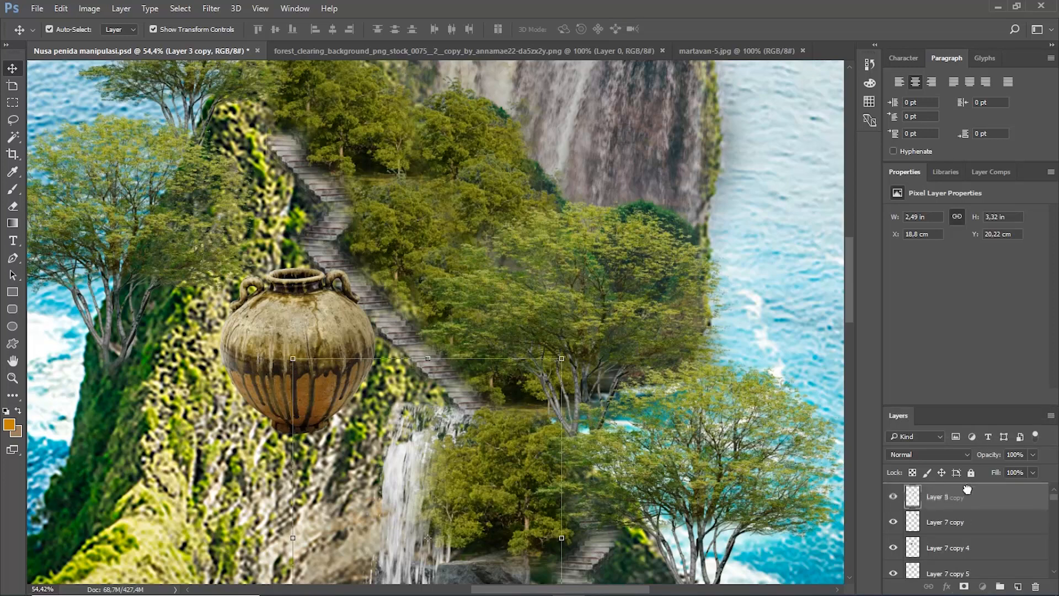
left_click_drag(432, 458, 305, 305)
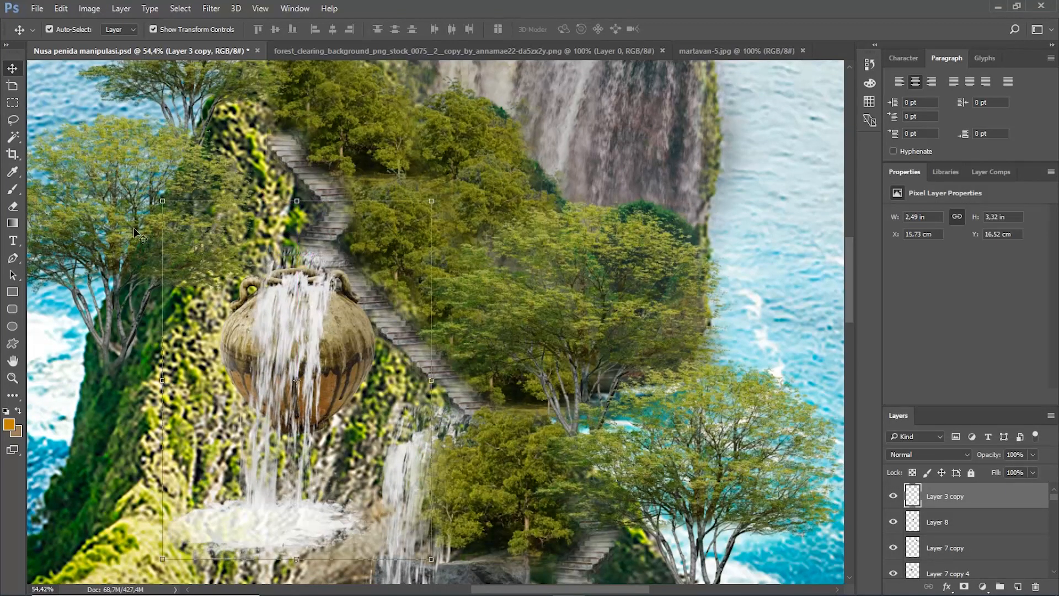
Flip the waterfall copy horizontally with Free Transform and shift it over the jar's stairway-side rim.
right_click(232, 240)
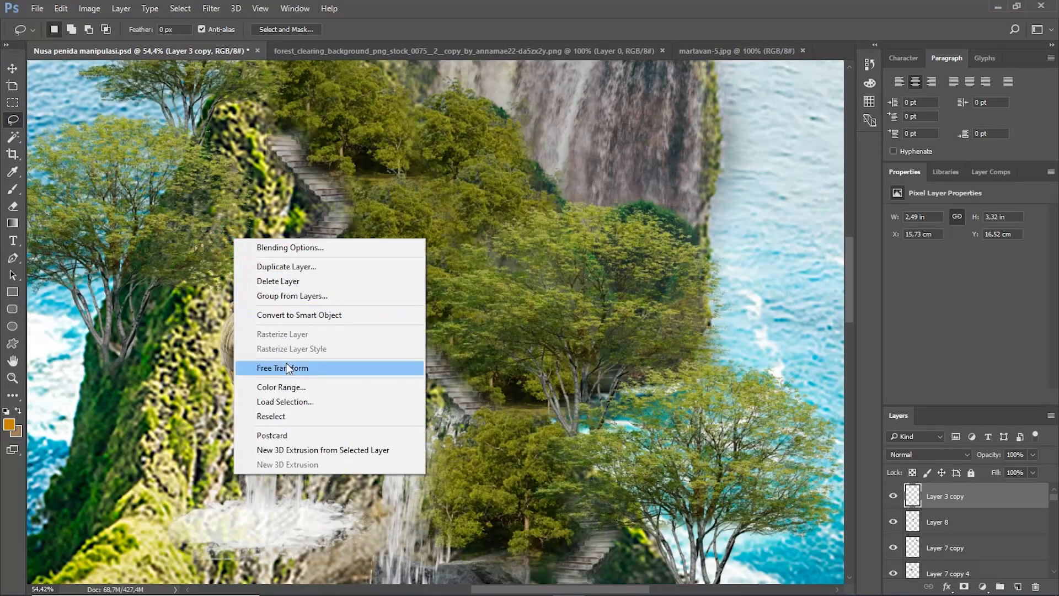
left_click(287, 367)
right_click(288, 330)
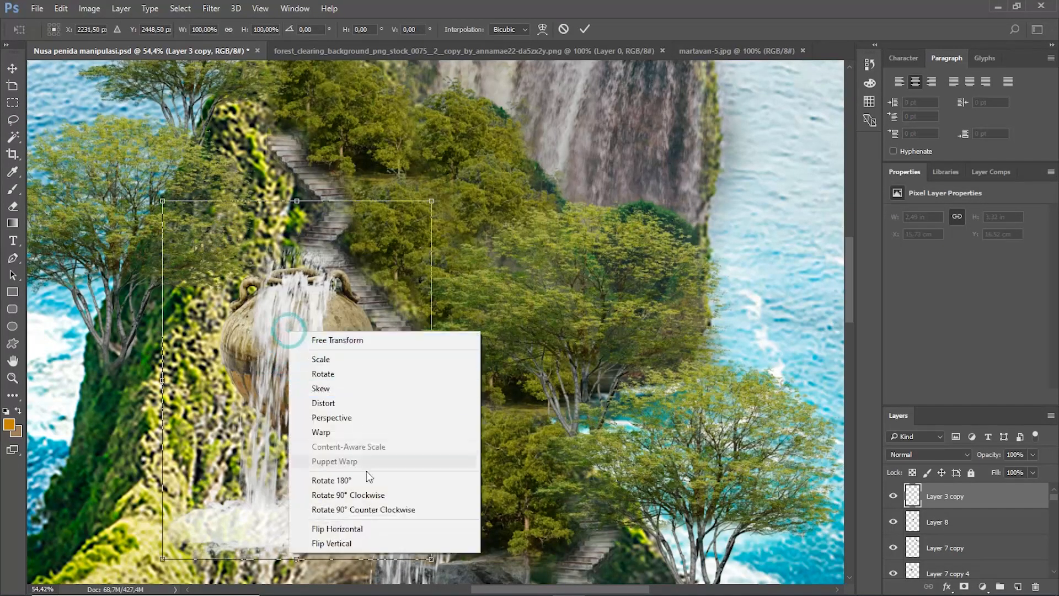
left_click(359, 528)
left_click_drag(323, 353, 346, 320)
scroll(418, 321, "down", 5)
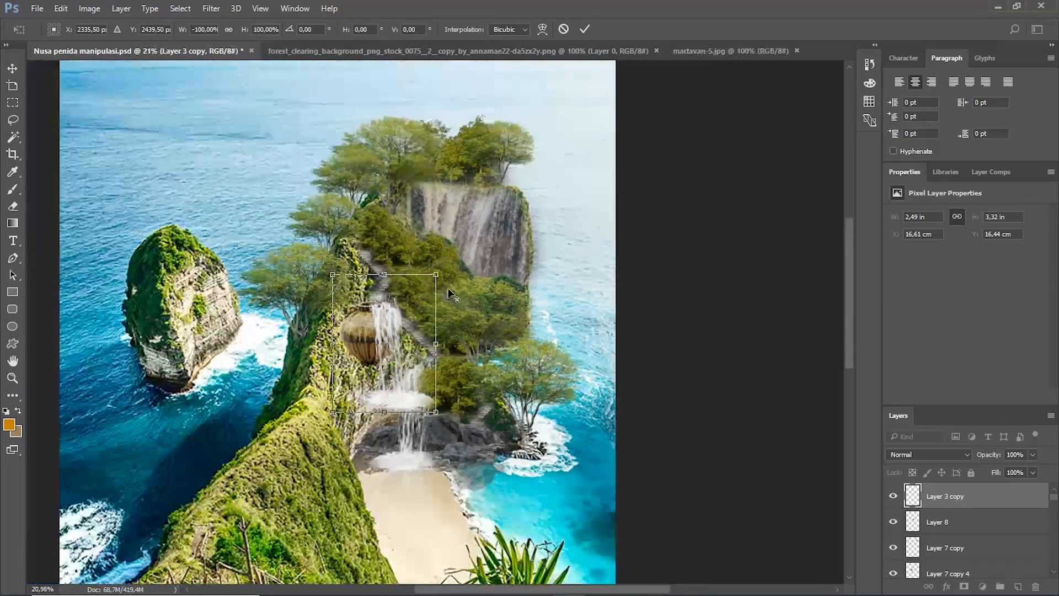
scroll(386, 323, "up", 3)
scroll(375, 325, "down", 1)
scroll(367, 328, "up", 1)
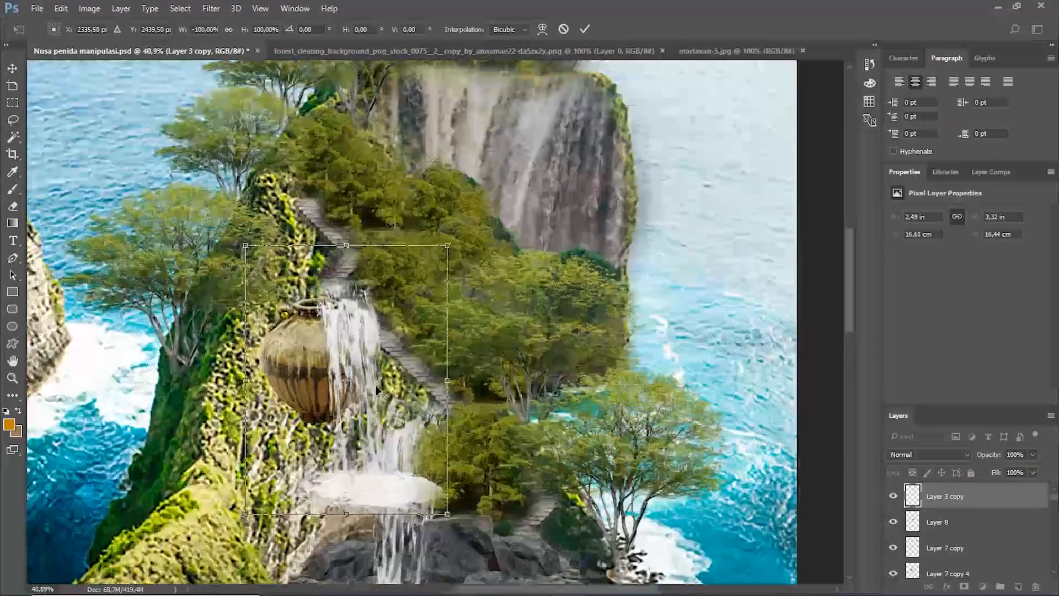
left_click_drag(363, 329, 355, 326)
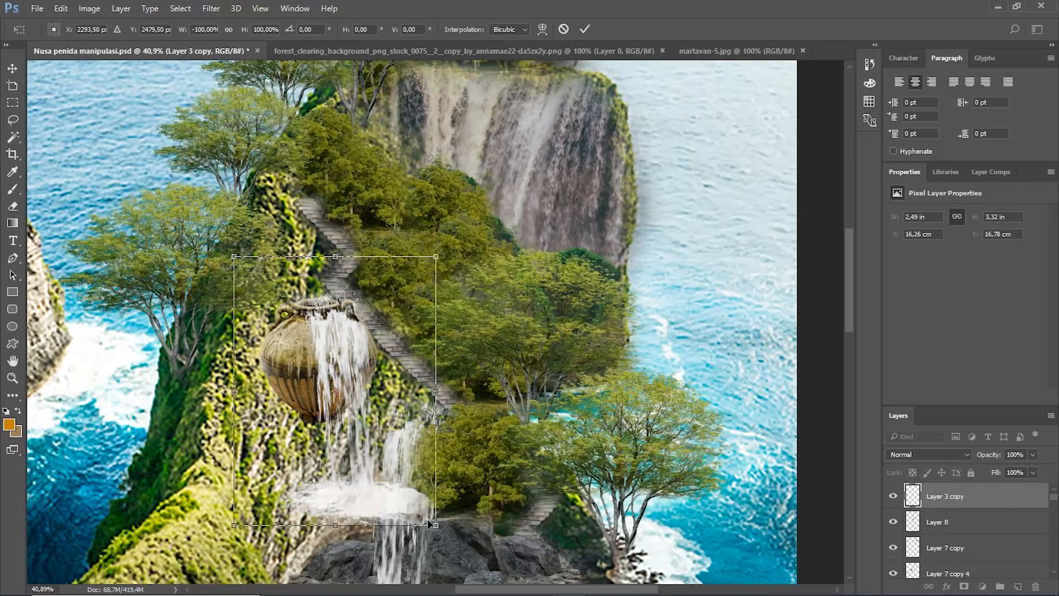
Scale the waterfall copy to about 71% and align it so the water pours from the jar's mouth.
left_click_drag(437, 527, 377, 447)
left_click_drag(318, 323, 345, 333)
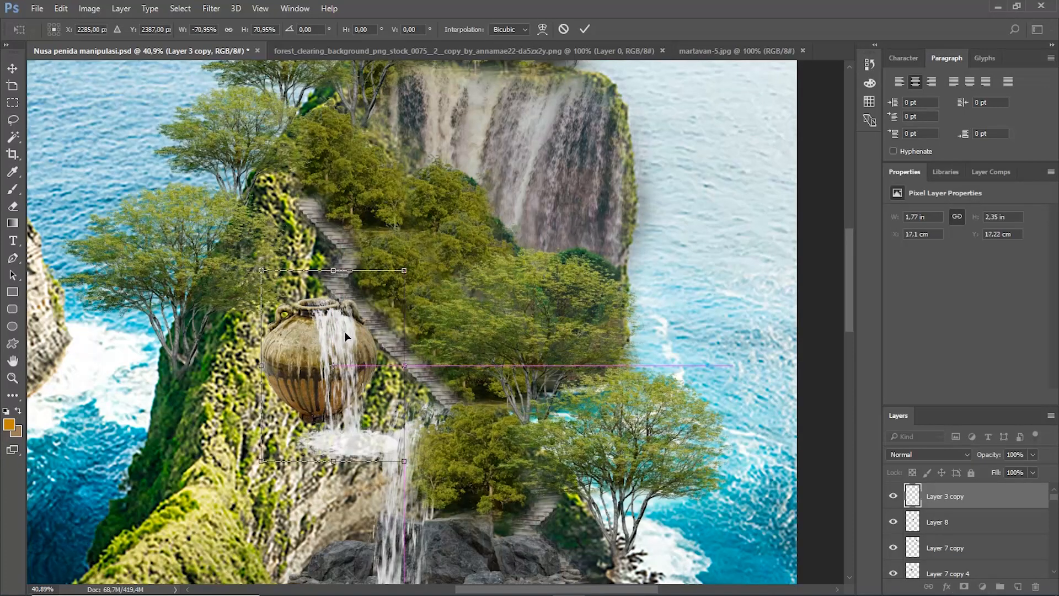
left_click(585, 28)
Examine the jar and its waterfall up close and within the whole composition.
scroll(366, 289, "down", 5)
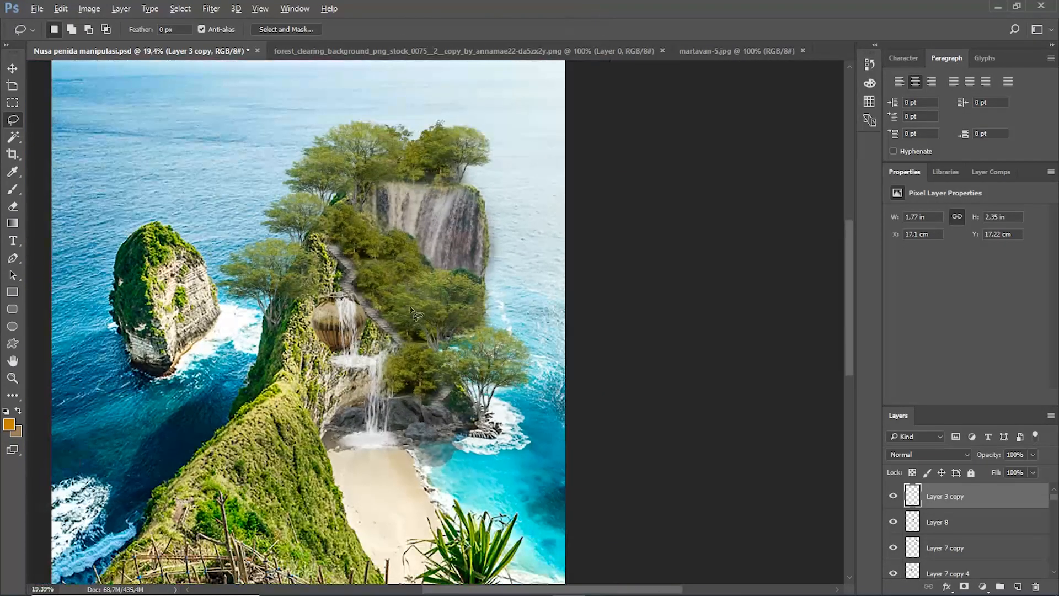
scroll(420, 316, "up", 3)
scroll(425, 320, "down", 3)
scroll(406, 387, "up", 4)
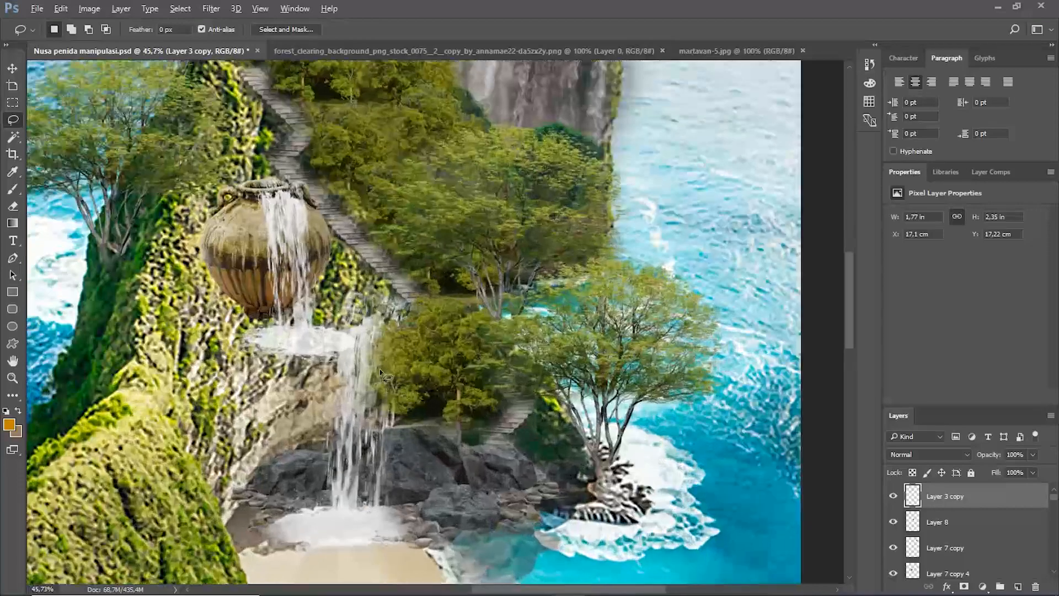
scroll(381, 375, "down", 3)
scroll(380, 375, "up", 2)
scroll(386, 364, "down", 4)
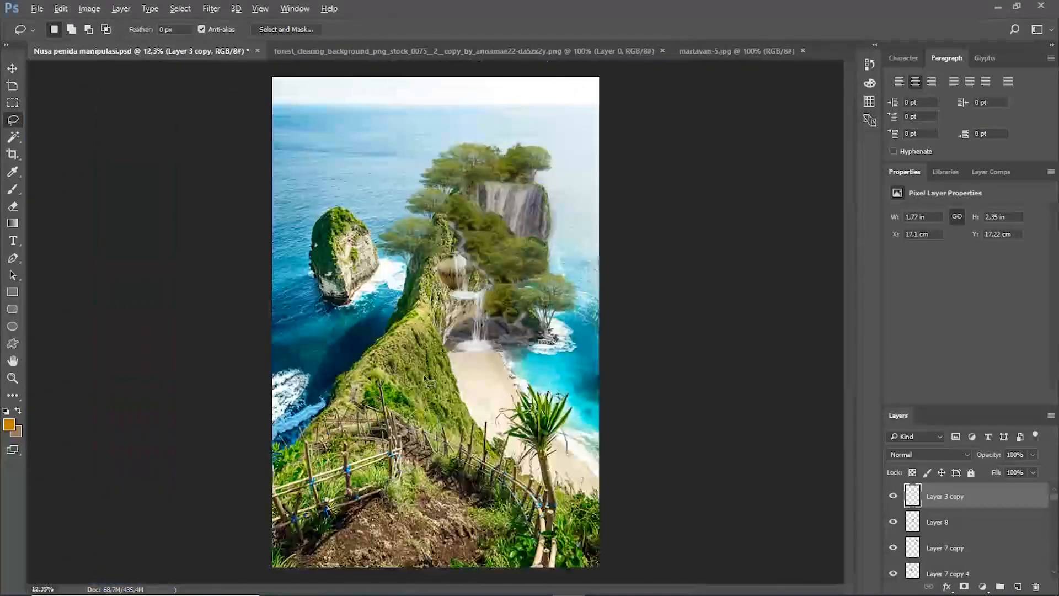
scroll(512, 294, "up", 3)
scroll(512, 294, "up", 5)
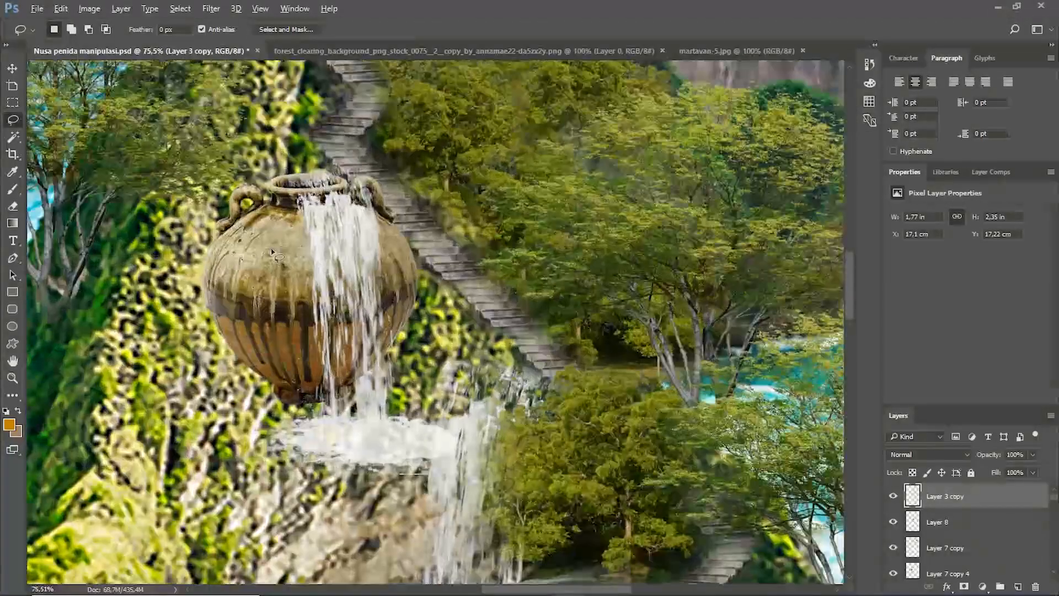
Duplicate the rocks beside the lower waterfall and place the copy on the cliff under the jar.
left_click(13, 69)
scroll(301, 219, "down", 5)
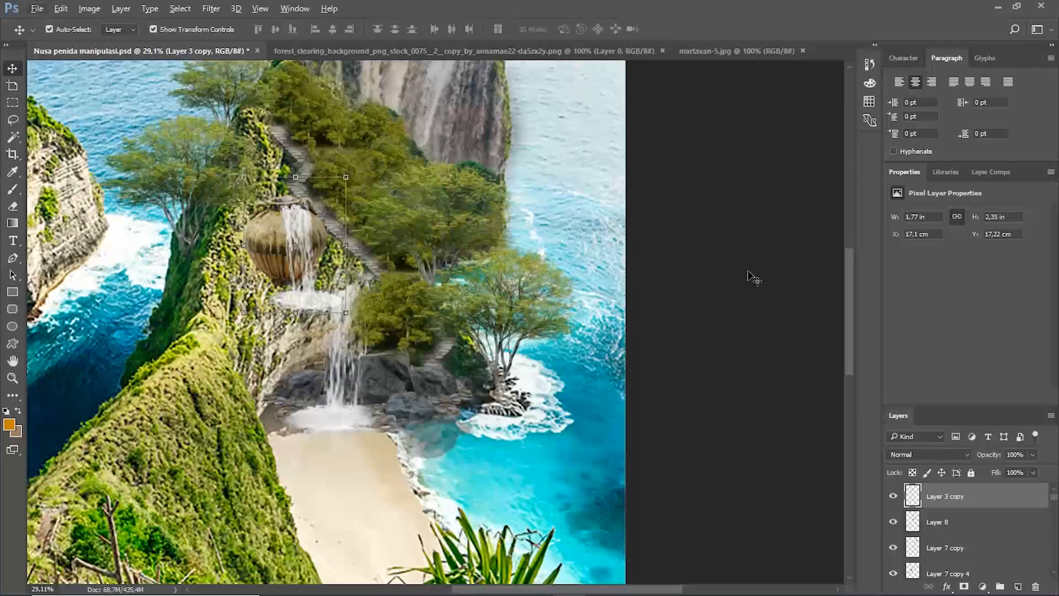
left_click(748, 271)
scroll(583, 257, "down", 2)
scroll(474, 265, "up", 4)
left_click(432, 448)
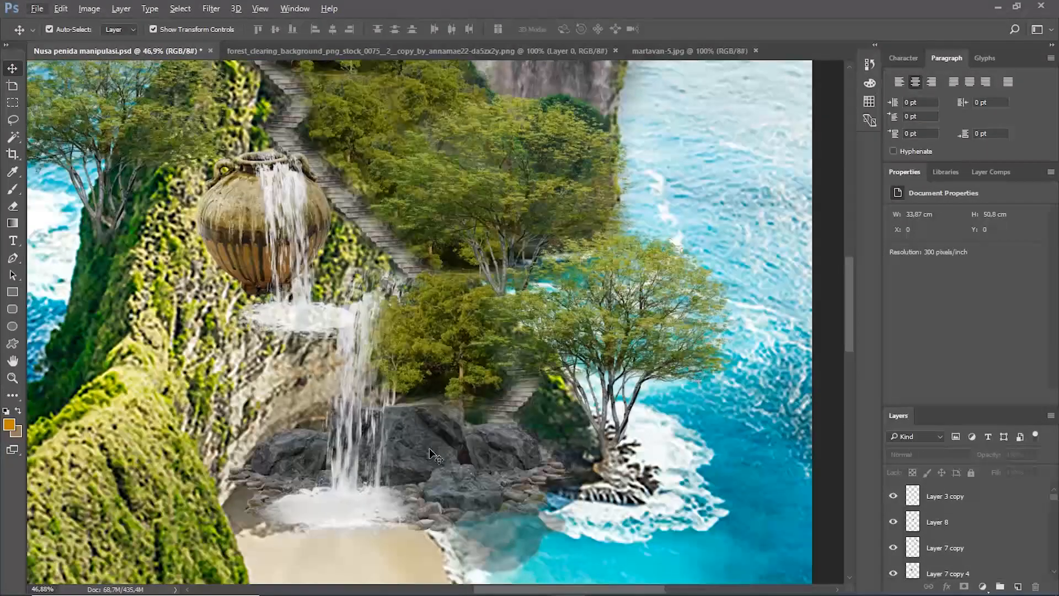
left_click_drag(432, 448, 210, 325)
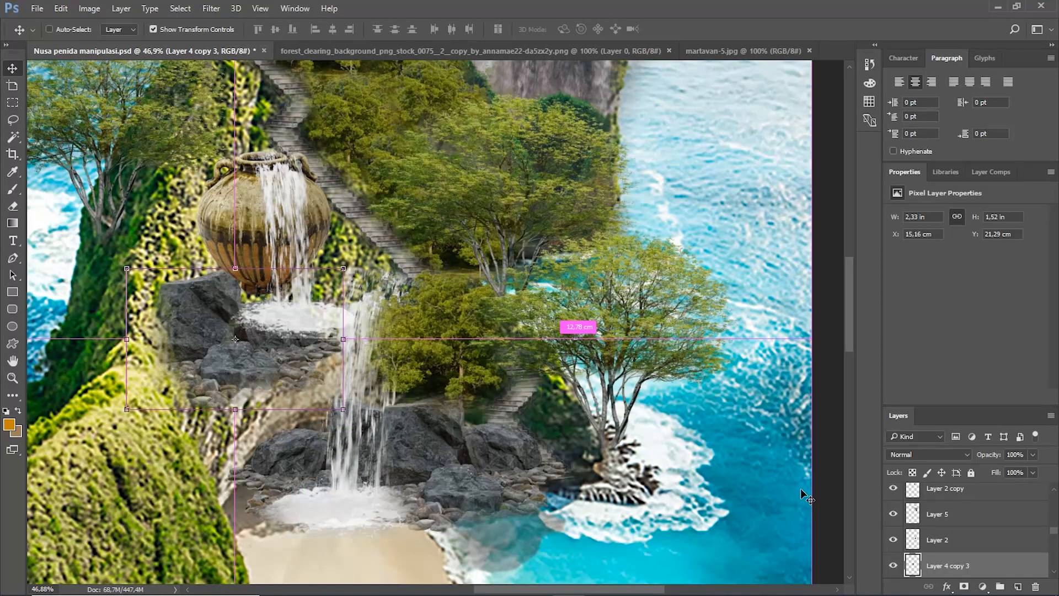
Duplicate the rocks behind the lower waterfall, raise the copy to the top of the stack and place it beside the jar's base.
left_click(288, 462)
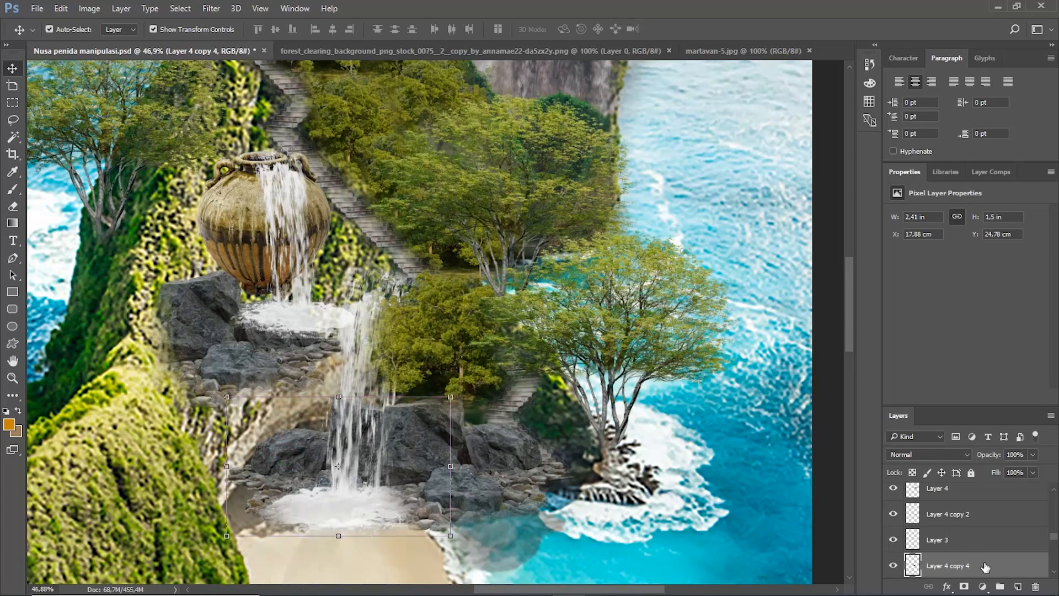
left_click_drag(985, 566, 980, 444)
left_click_drag(974, 489, 975, 491)
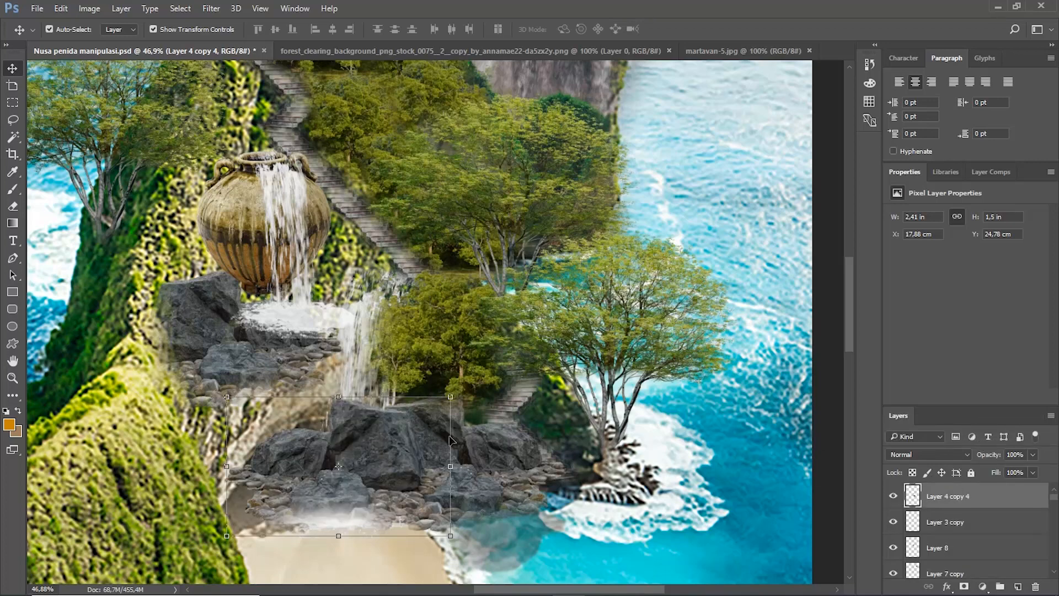
left_click_drag(393, 413, 371, 270)
Move the new rock copy's layer below the jar waterfall and the jar layer, Layer 8.
scroll(371, 270, "down", 5)
scroll(319, 316, "up", 6)
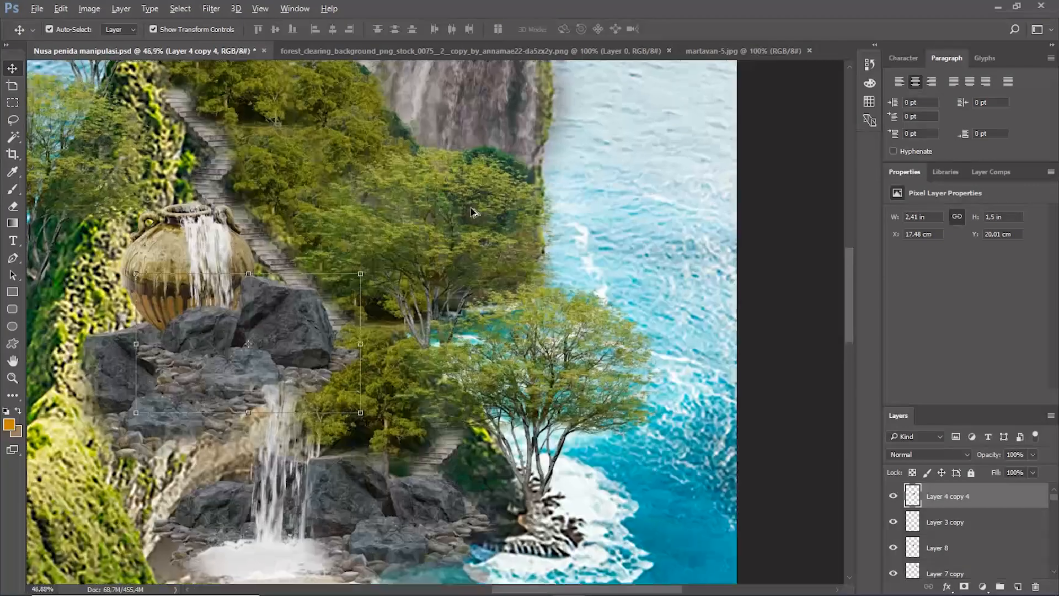
scroll(319, 313, "up", 1)
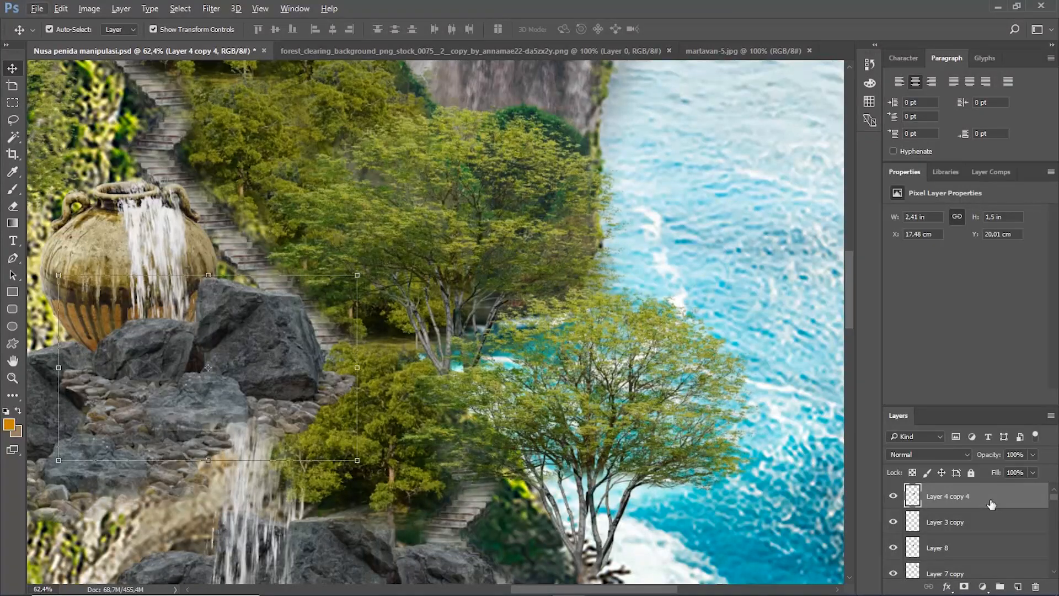
left_click_drag(991, 505, 991, 553)
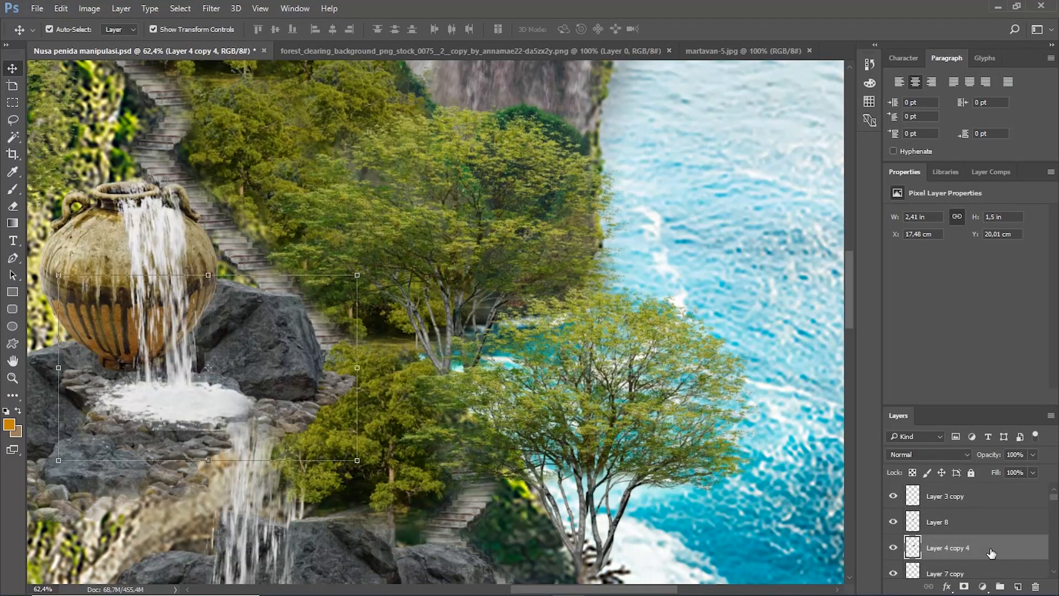
left_click(981, 500)
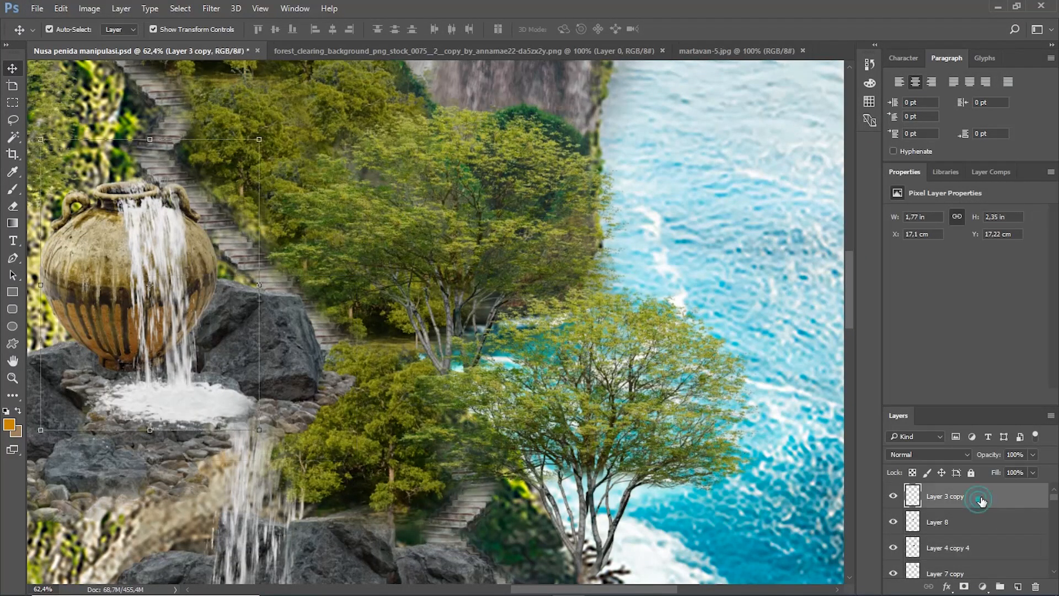
left_click_drag(982, 500, 988, 560)
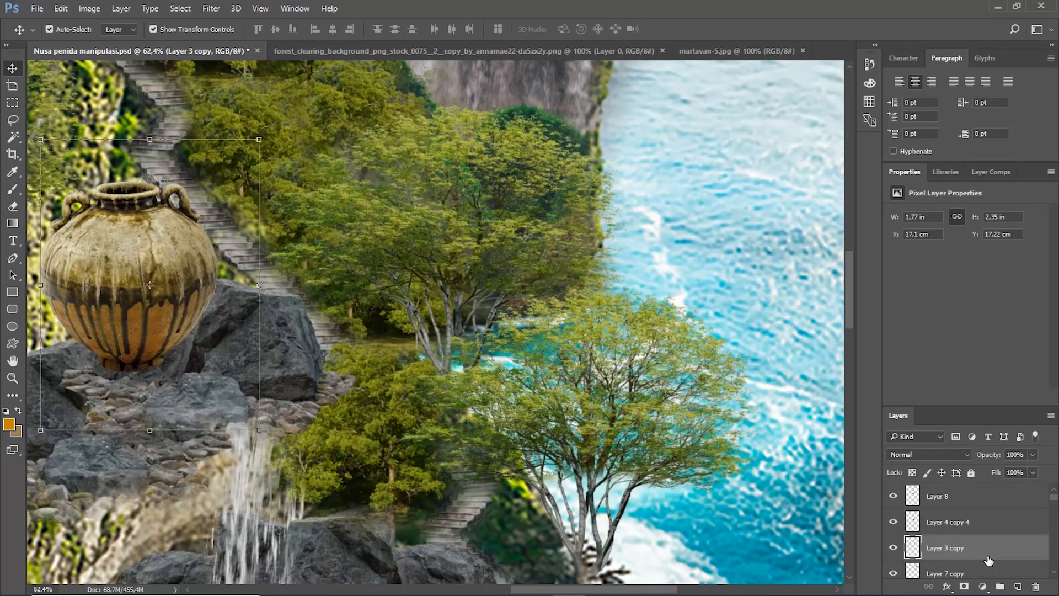
key("ctrl+z")
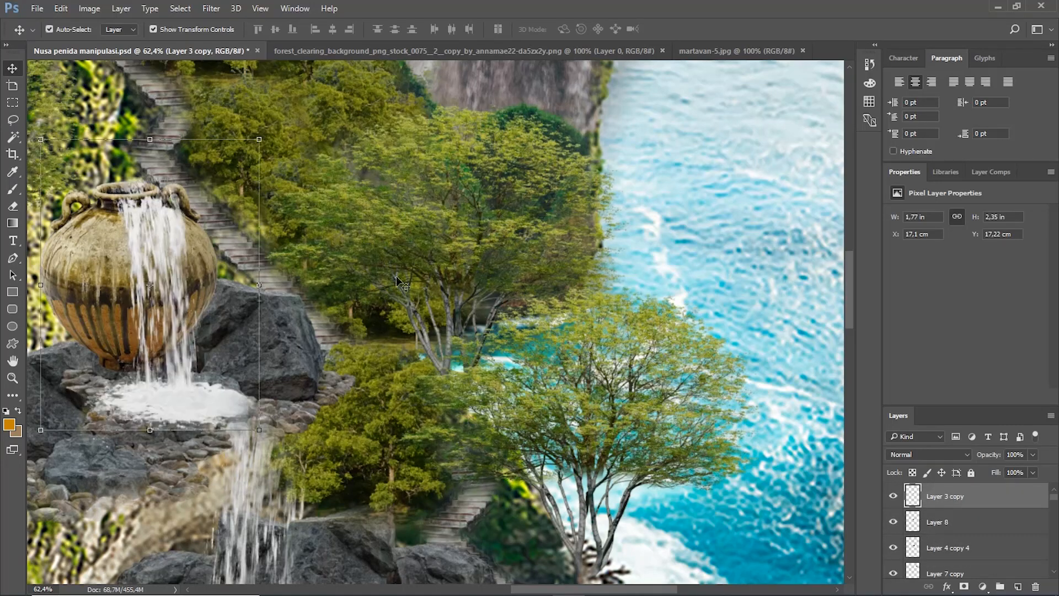
Move the jar's Layer 8 below Layer 4 copy 4 so the rocks overlap the jar's base, and deselect the layer.
left_click(65, 270)
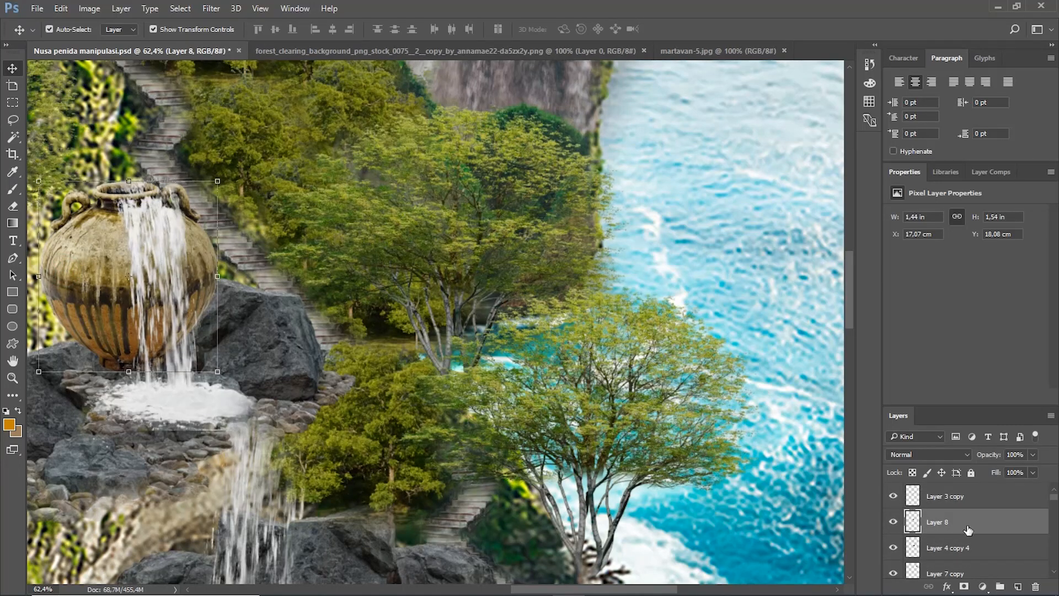
left_click_drag(968, 521, 975, 571)
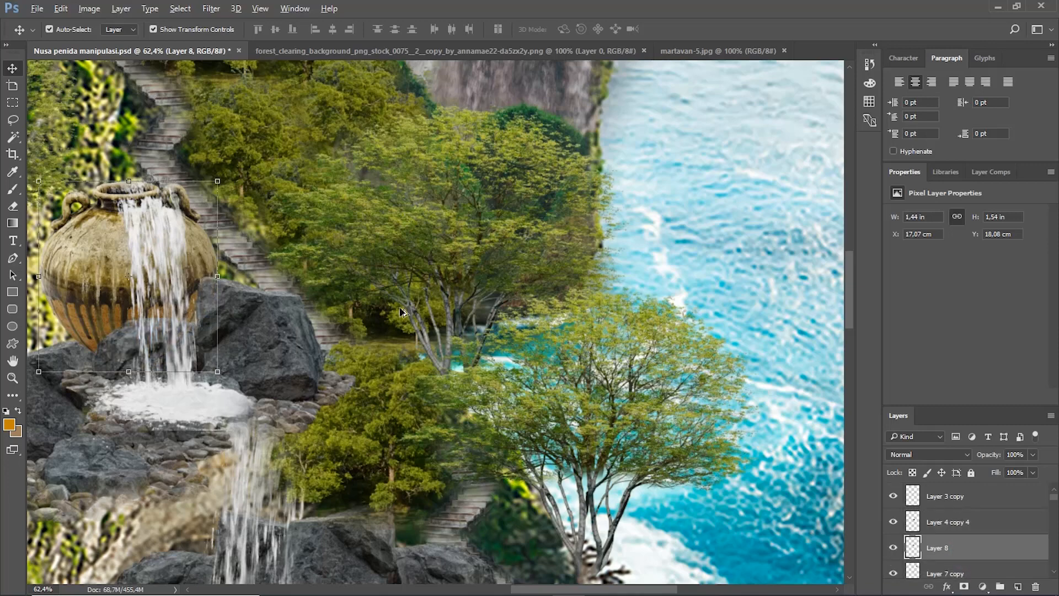
scroll(401, 312, "down", 6)
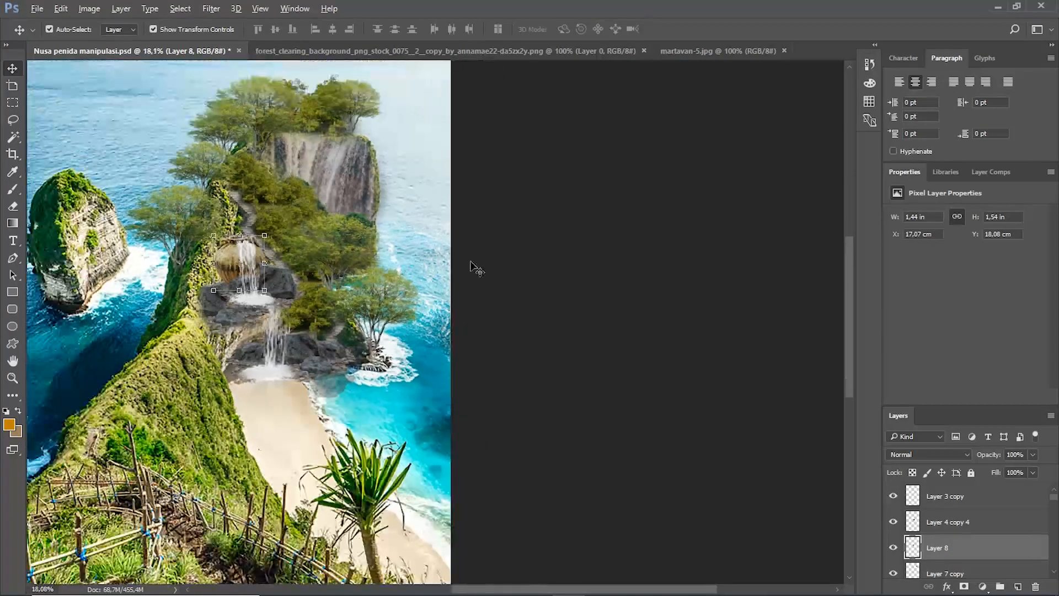
left_click(476, 276)
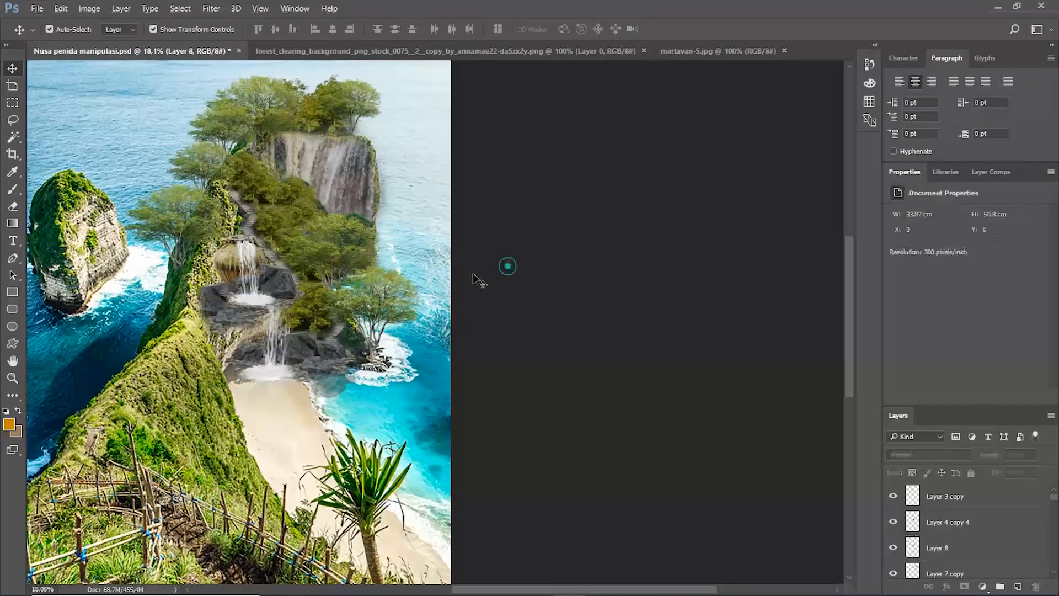
Raise Layer 2, the bushy tree beside the lower stairs, to the top of the layer stack.
scroll(284, 295, "up", 6)
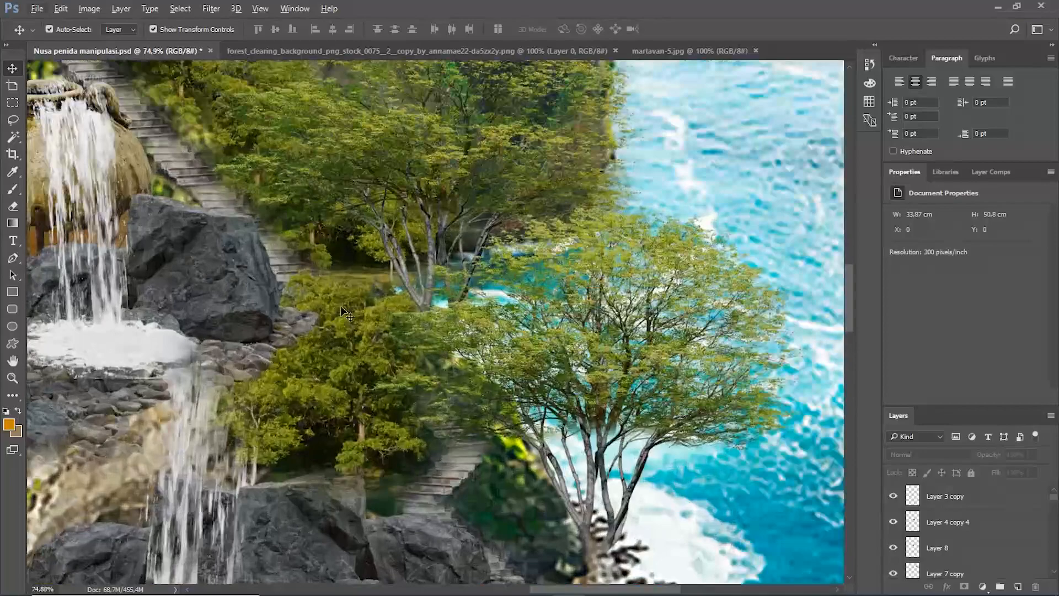
left_click(343, 305)
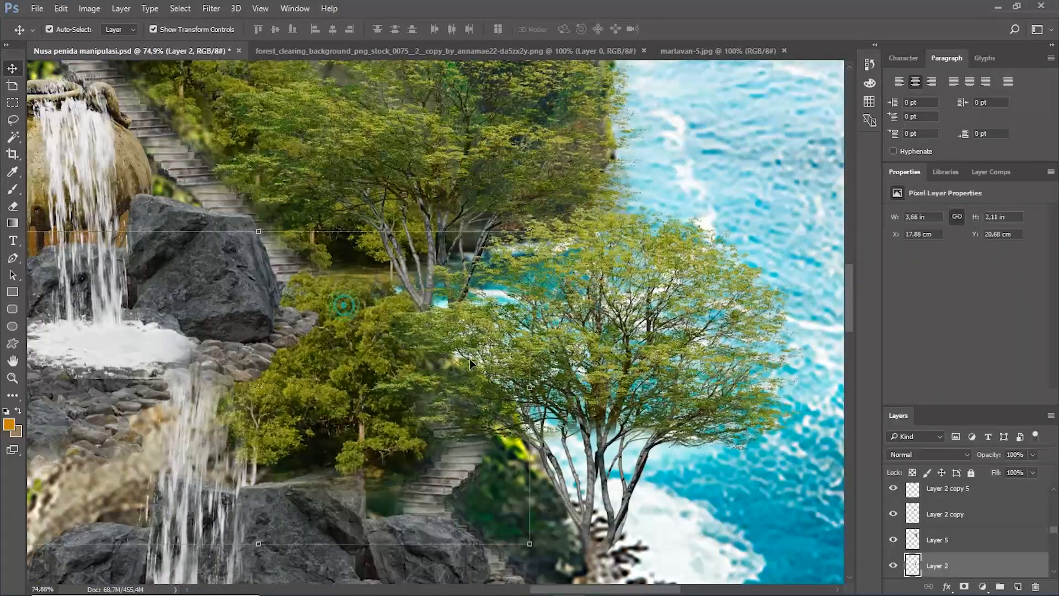
left_click_drag(965, 565, 972, 488)
scroll(442, 249, "down", 5)
Duplicate the bushy tree three times and place the copies down the green ridge beside the lower waterfall and beach.
left_click(386, 231)
scroll(364, 221, "up", 3)
left_click_drag(450, 325, 260, 473)
scroll(176, 393, "down", 1)
left_click_drag(257, 478, 275, 560)
scroll(214, 337, "down", 7)
scroll(259, 318, "up", 5)
left_click(518, 339)
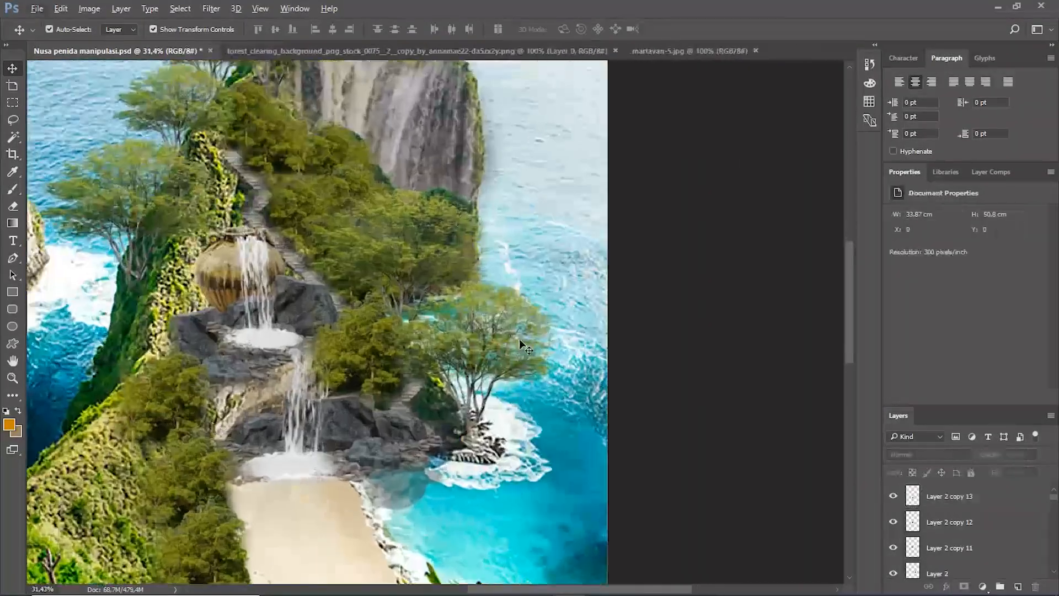
Duplicate the wide-crowned shore tree, raise the copy to the top of the stack and place it just left of the lower waterfall.
scroll(519, 339, "down", 1)
left_click_drag(519, 339, 266, 368)
left_click_drag(971, 566, 976, 488)
scroll(716, 312, "down", 2)
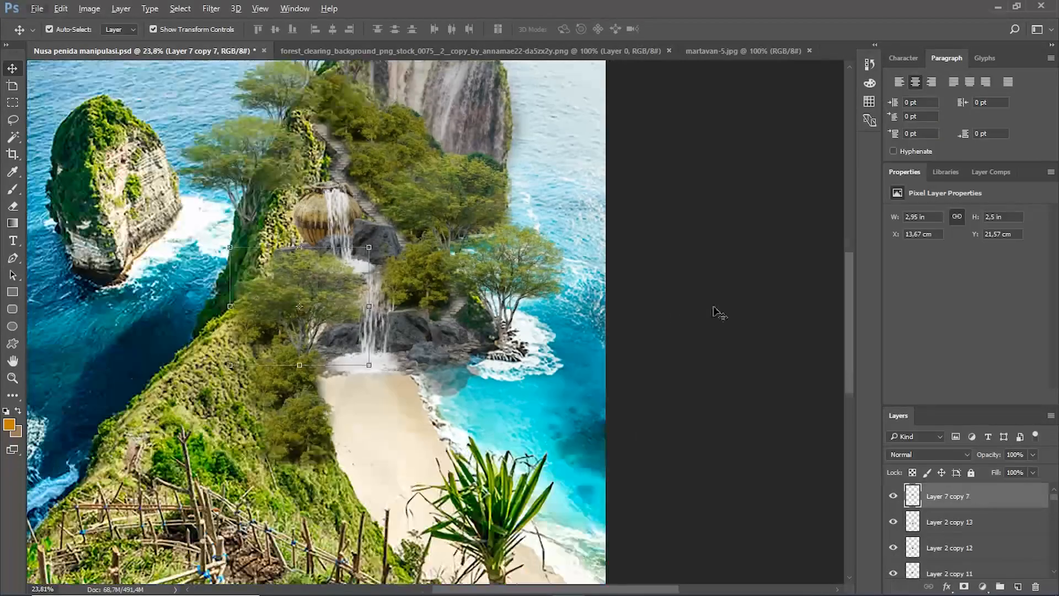
left_click_drag(339, 276, 340, 303)
scroll(349, 427, "down", 6)
scroll(480, 376, "up", 9)
Add three more copies of the wide-crowned tree along the ridge beside the beach and on the cliff left of the jar.
left_click_drag(960, 496, 969, 534)
scroll(690, 309, "down", 8)
left_click(689, 309)
scroll(487, 274, "up", 10)
left_click(487, 274)
scroll(487, 275, "down", 9)
scroll(509, 410, "up", 4)
left_click_drag(431, 388, 356, 224)
scroll(553, 267, "down", 5)
left_click(553, 267)
scroll(486, 293, "up", 12)
scroll(292, 232, "down", 6)
Select the jar waterfall's Layer 3 copy and set up a 67 px Eraser with 0% hardness.
left_click(293, 226)
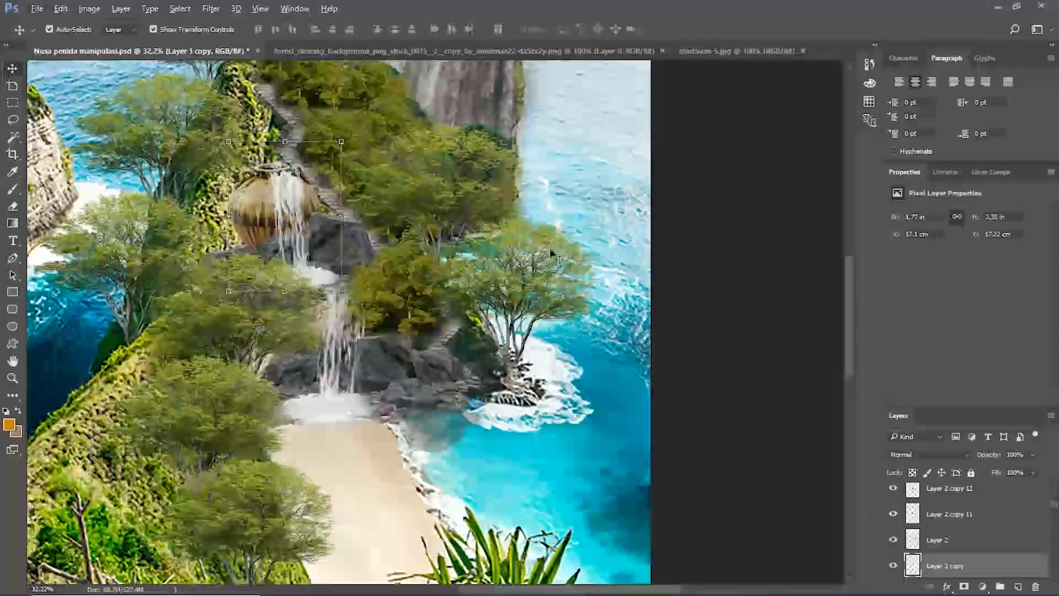
scroll(285, 202, "up", 5)
key("e")
right_click(291, 105)
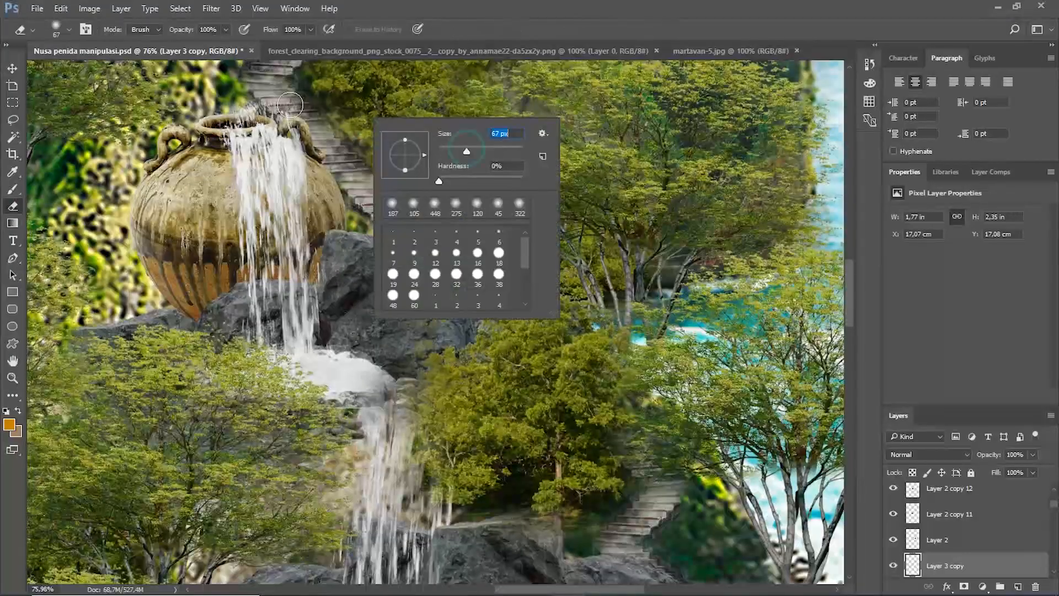
key("Return")
Place another copy of the wide-crowned tree on the cliff immediately left of the jar.
scroll(293, 204, "down", 7)
scroll(292, 204, "up", 4)
scroll(435, 299, "down", 6)
scroll(435, 299, "up", 9)
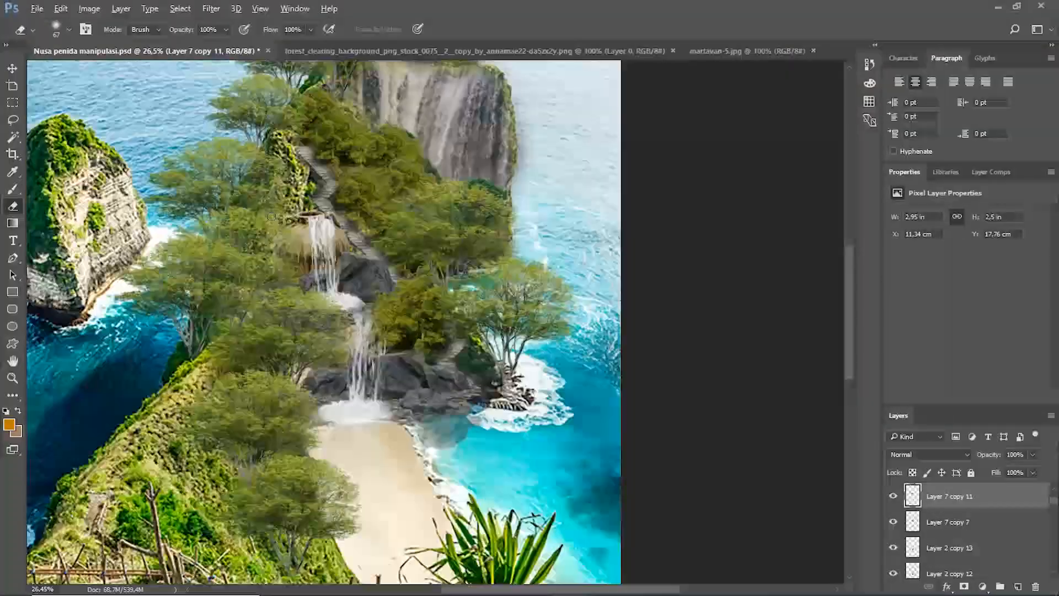
scroll(536, 292, "down", 3)
scroll(535, 291, "up", 1)
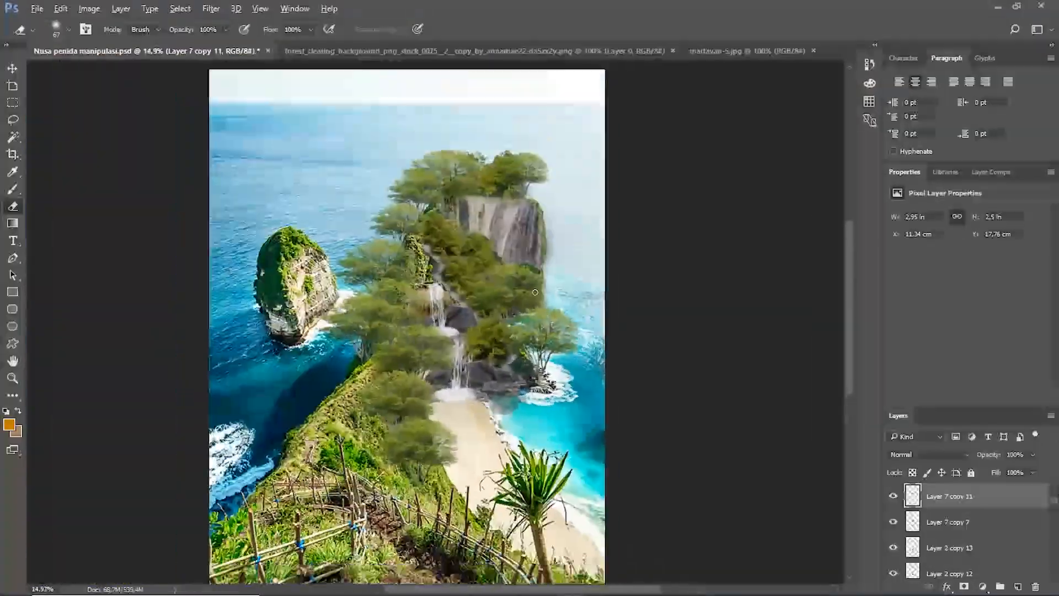
Duplicate the wide-crowned tree in the cliff area above the jar, keeping the copy's layer below the jar's layer.
scroll(521, 287, "up", 7)
key("l")
left_click_drag(362, 290, 502, 200)
scroll(465, 296, "down", 4)
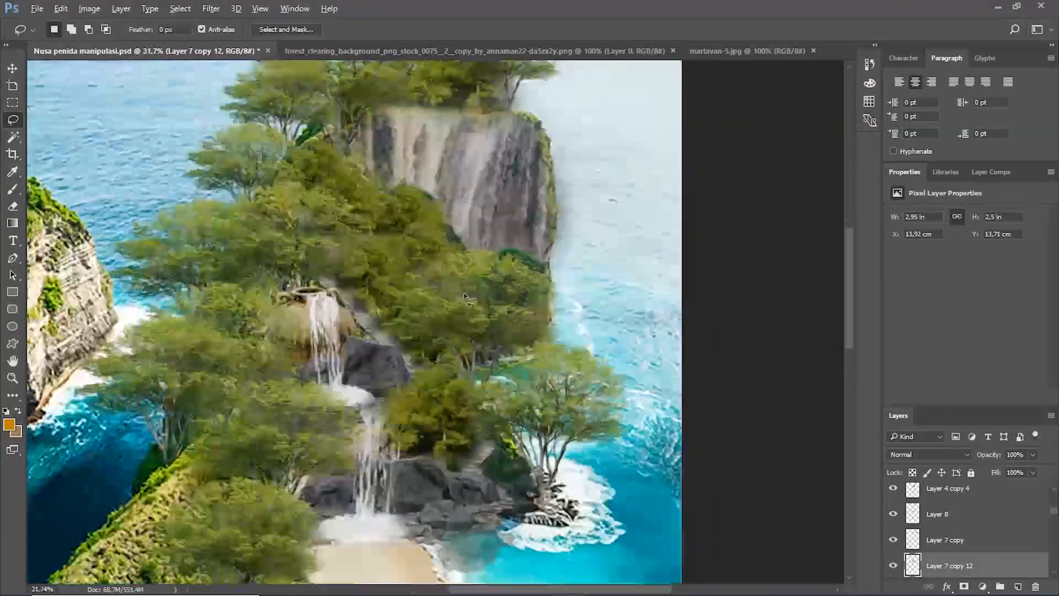
scroll(465, 298, "down", 3)
scroll(465, 298, "up", 1)
scroll(511, 221, "down", 3)
scroll(511, 222, "up", 3)
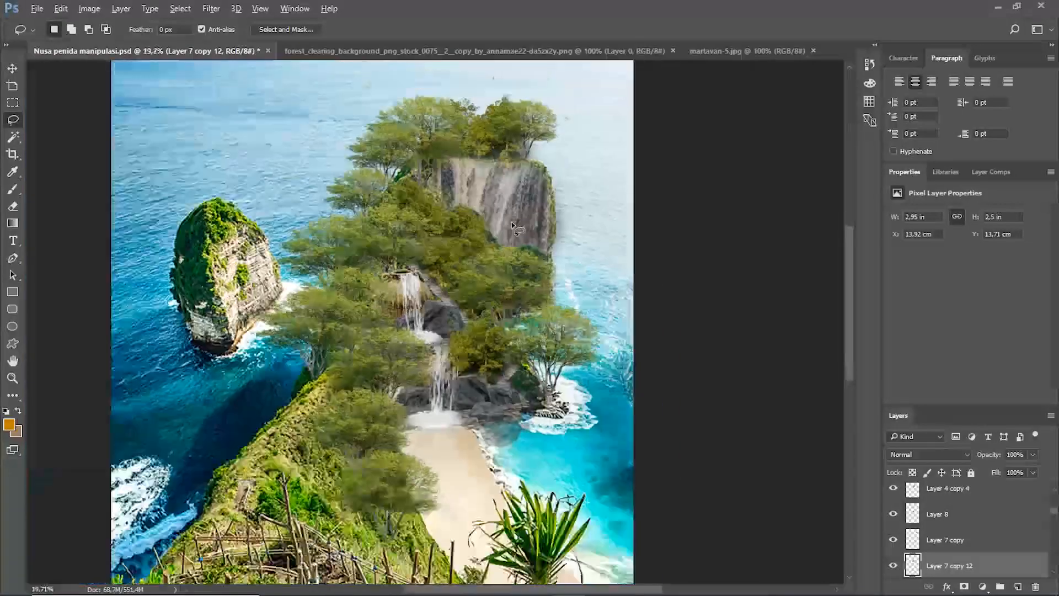
scroll(511, 221, "up", 2)
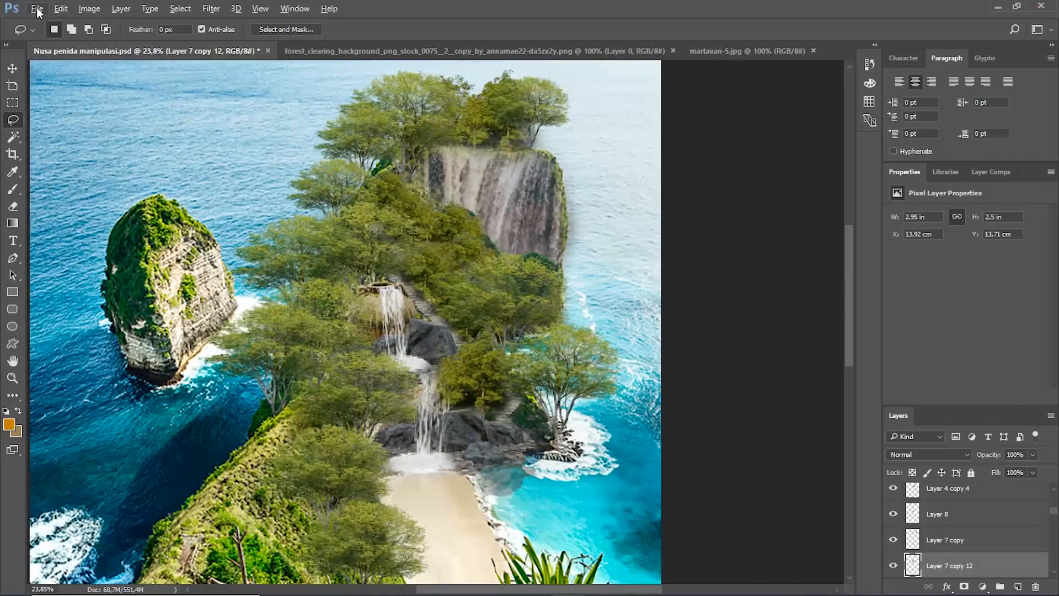
Open Dianella-RevelationR.png and bring its grass clump into Nusa penida manipulasi.psd.
left_click(37, 9)
left_click(72, 35)
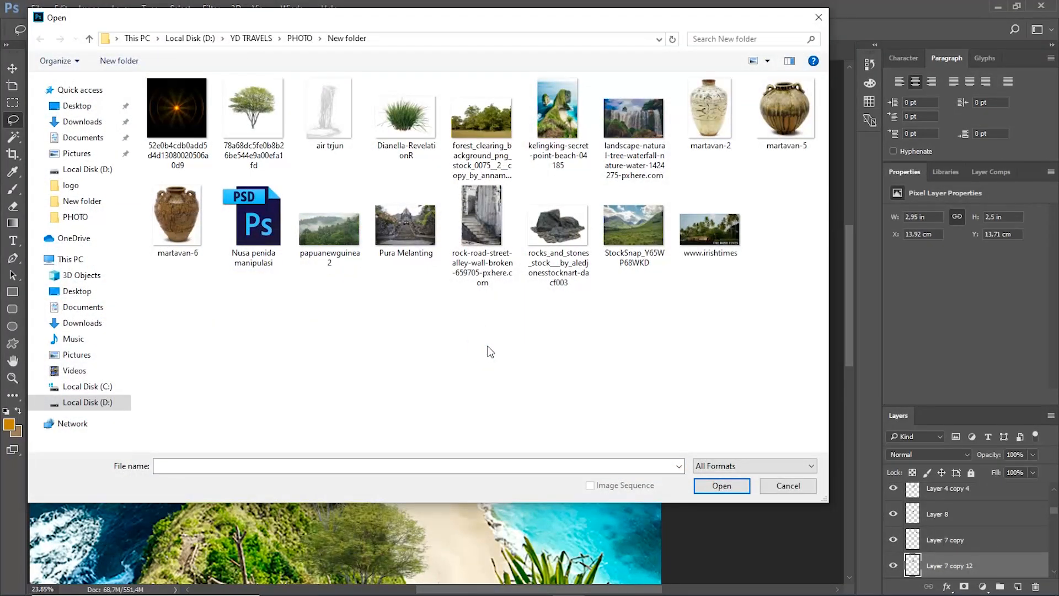
left_click(425, 126)
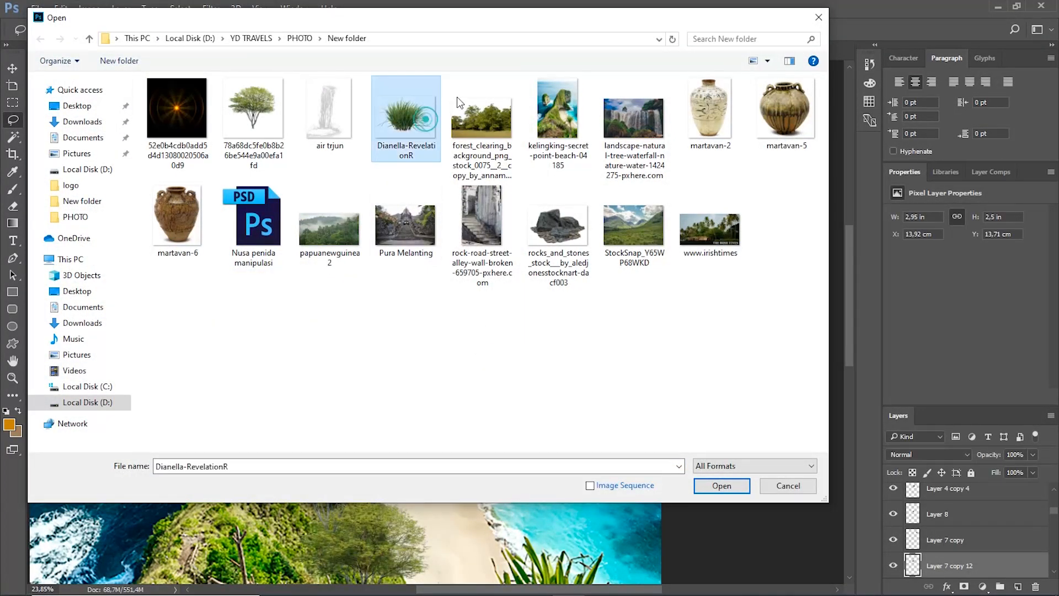
double_click(416, 117)
left_click(11, 69)
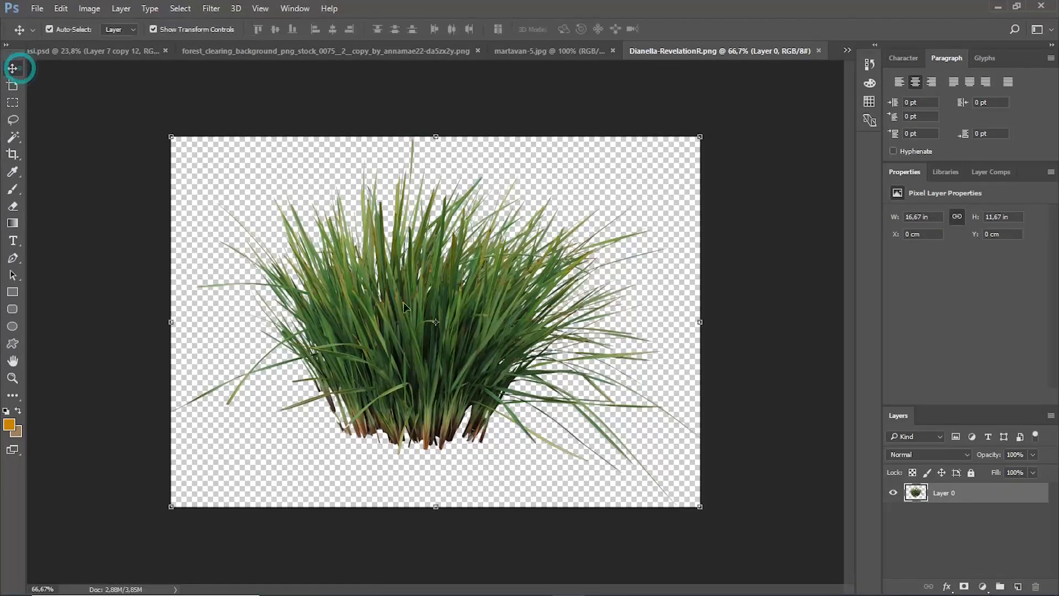
left_click_drag(401, 313, 207, 108)
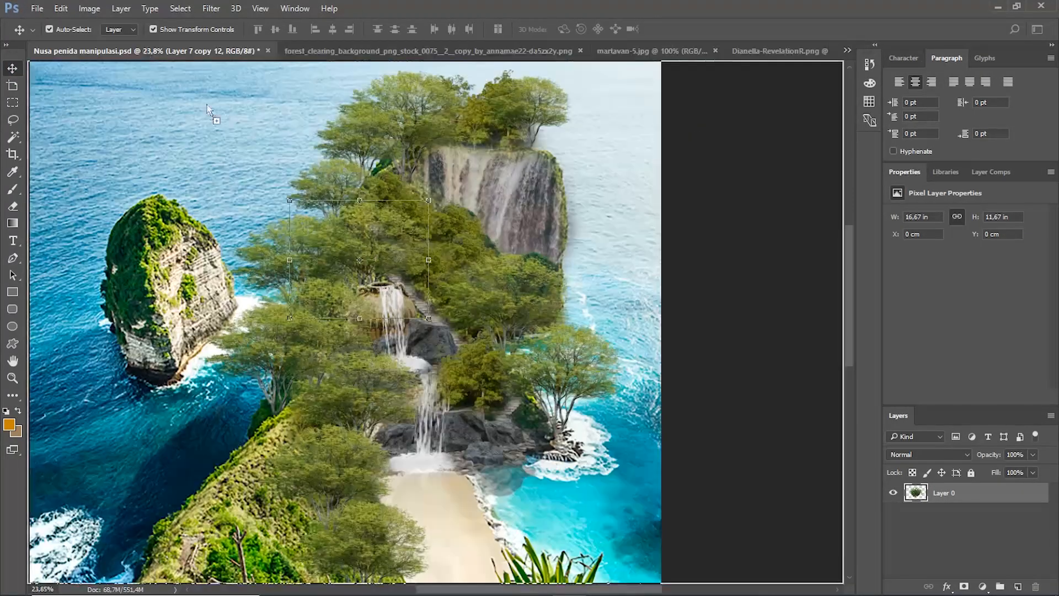
left_click_drag(448, 170, 455, 163)
Shrink the grass clump to about 1.19 by 0.83 in and place it at the foot of the shore tree.
scroll(342, 408, "down", 4)
scroll(446, 212, "up", 5)
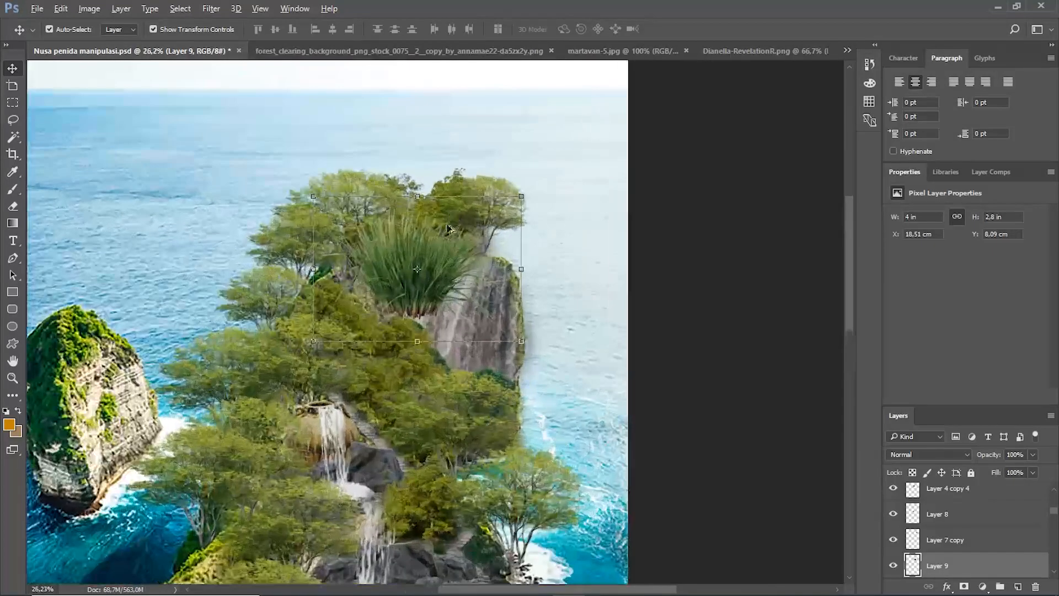
scroll(433, 215, "down", 1)
scroll(428, 209, "down", 1)
left_click_drag(435, 201, 473, 447)
left_click_drag(534, 394, 483, 460)
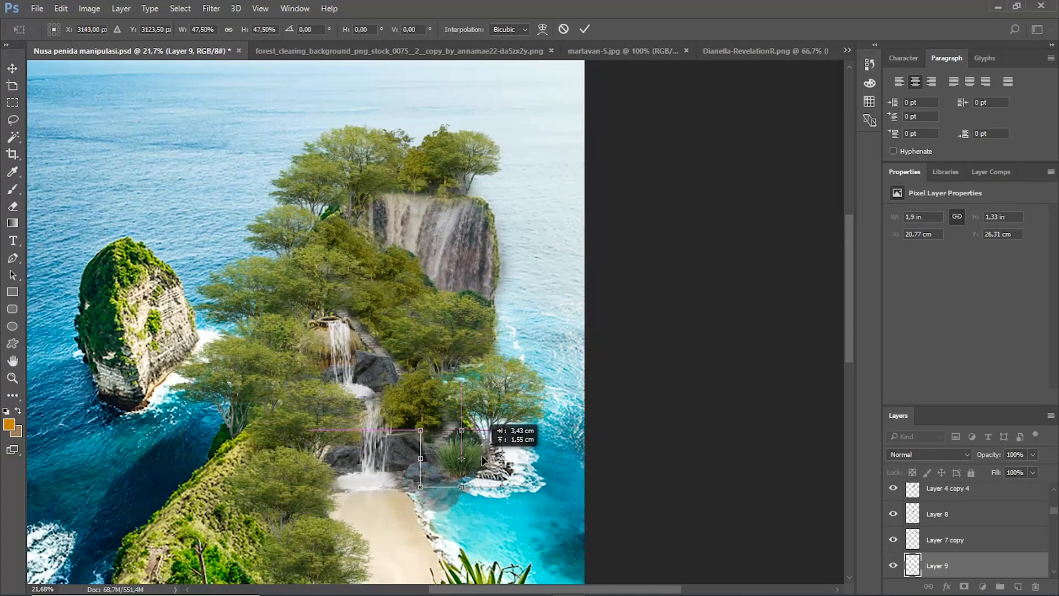
scroll(470, 499, "up", 8)
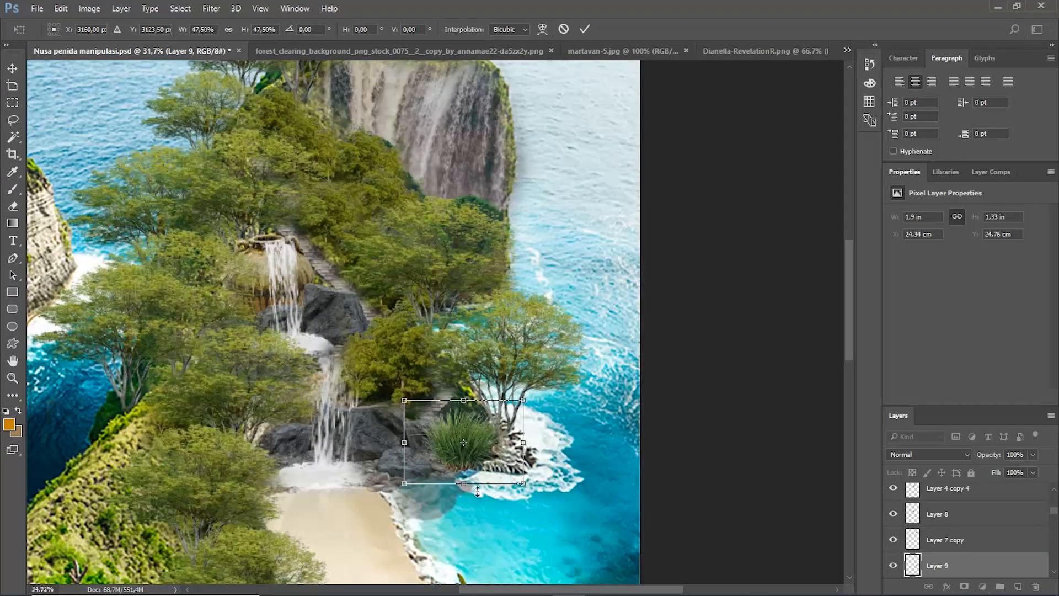
left_click_drag(622, 221, 516, 365)
left_click_drag(438, 399, 610, 351)
left_click(584, 31)
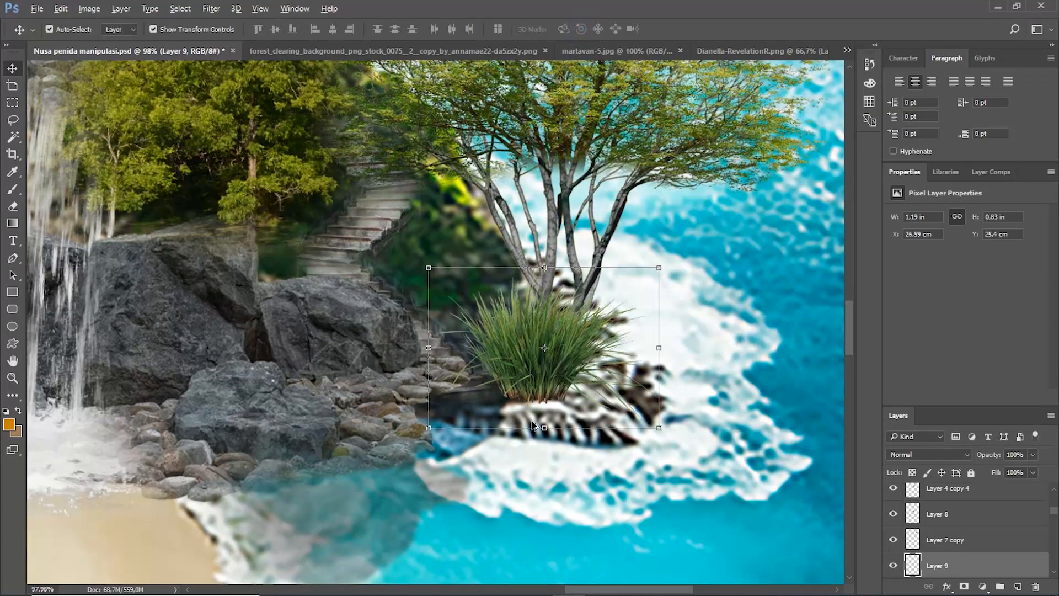
Duplicate the grass clump beside the lower stairs and soften the bases of the clumps with a 124 px Eraser.
left_click_drag(554, 377, 444, 277)
left_click(12, 207)
left_click(430, 287, "ctrl")
right_click(454, 347)
left_click(413, 298)
left_click(500, 391, "ctrl")
scroll(500, 391, "down", 6)
key("super")
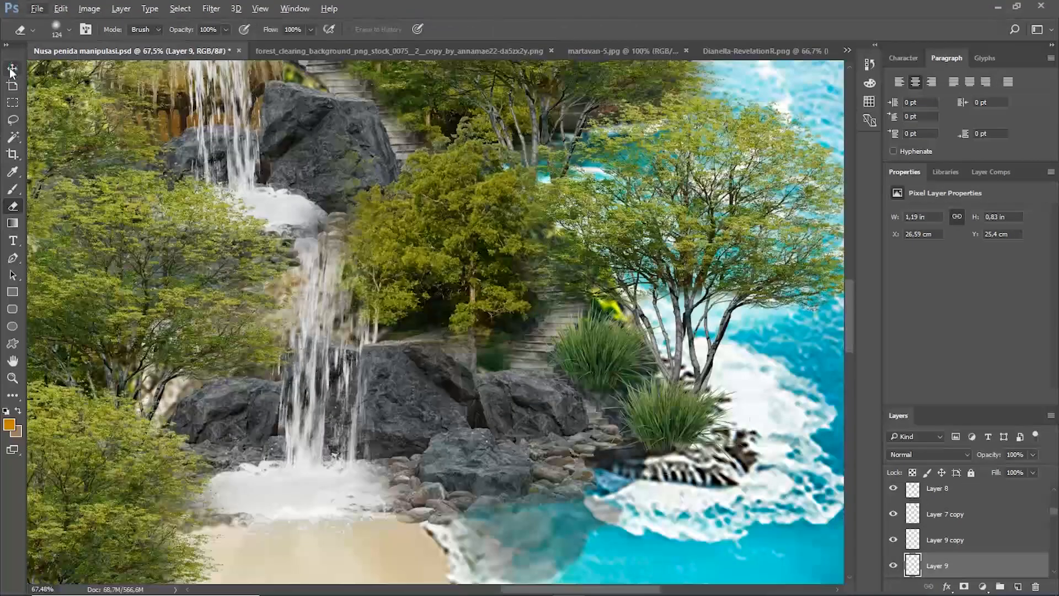
Place more grass copies beside the shore tree, around the lower waterfall and on the rock beside the jar.
key("v")
left_click_drag(673, 421, 362, 458)
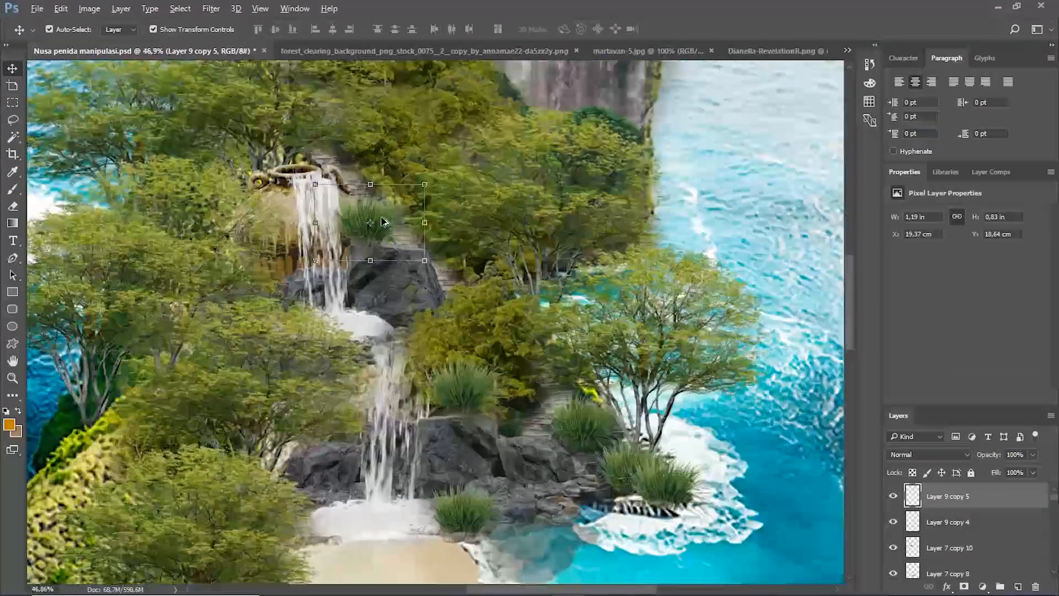
Duplicate the grass to the trunks above the shore tree and move the copy's layer down behind the trees.
left_click_drag(460, 387, 541, 317)
left_click_drag(542, 316, 542, 316)
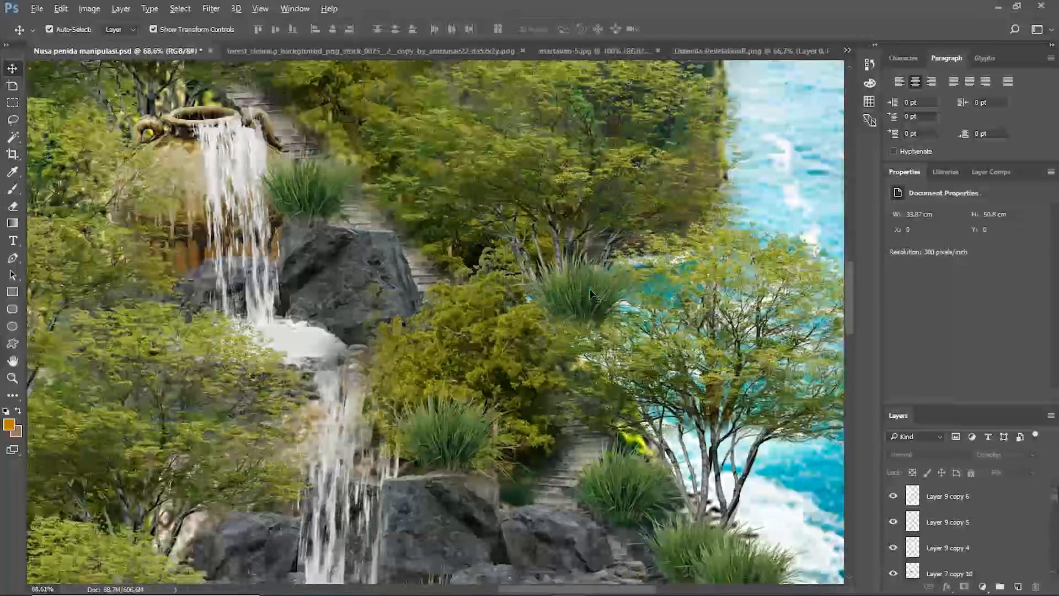
left_click_drag(938, 496, 983, 591)
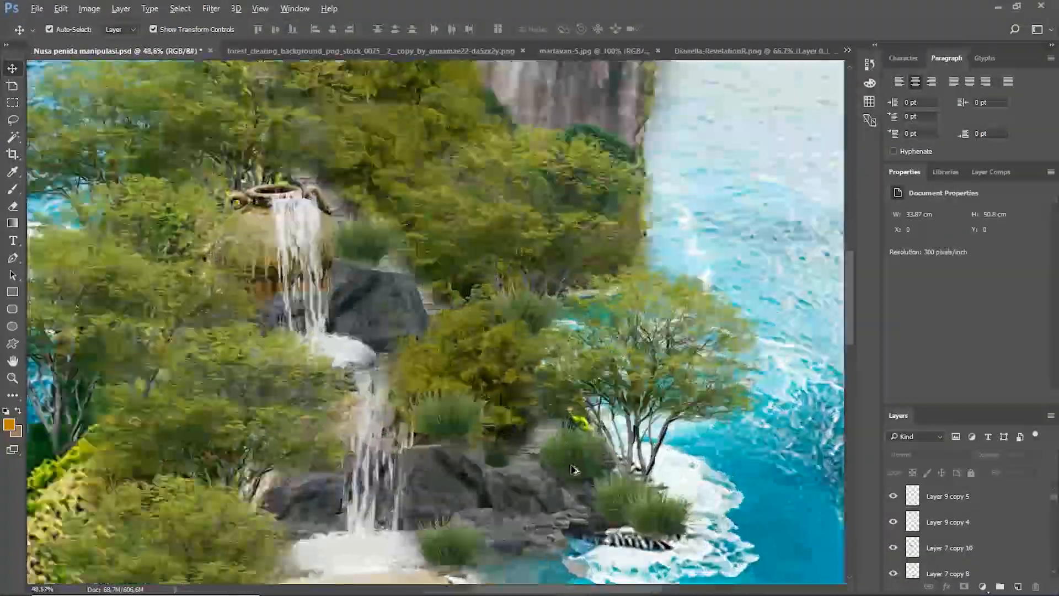
Open StockSnap_Y65WP68WKD.jpg and bring the mountain landscape into Nusa penida manipulasi.psd.
scroll(571, 469, "down", 11)
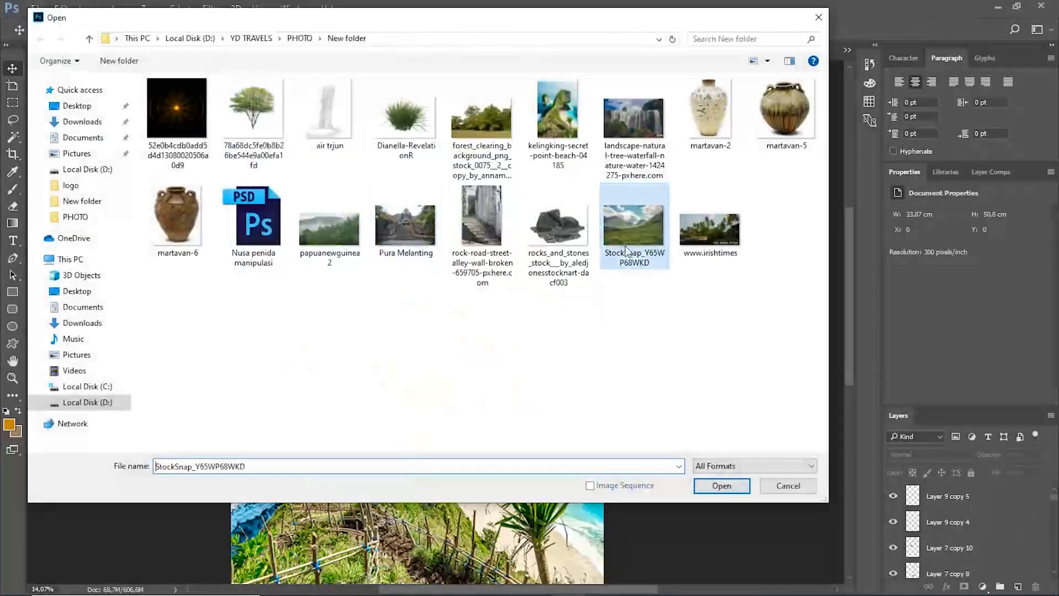
double_click(635, 234)
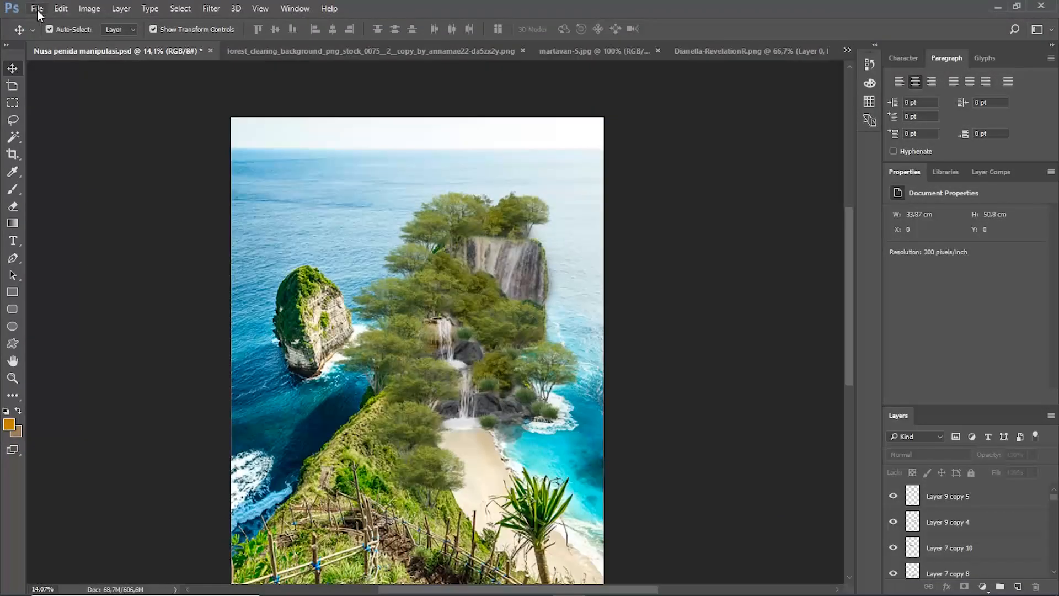
left_click(37, 9)
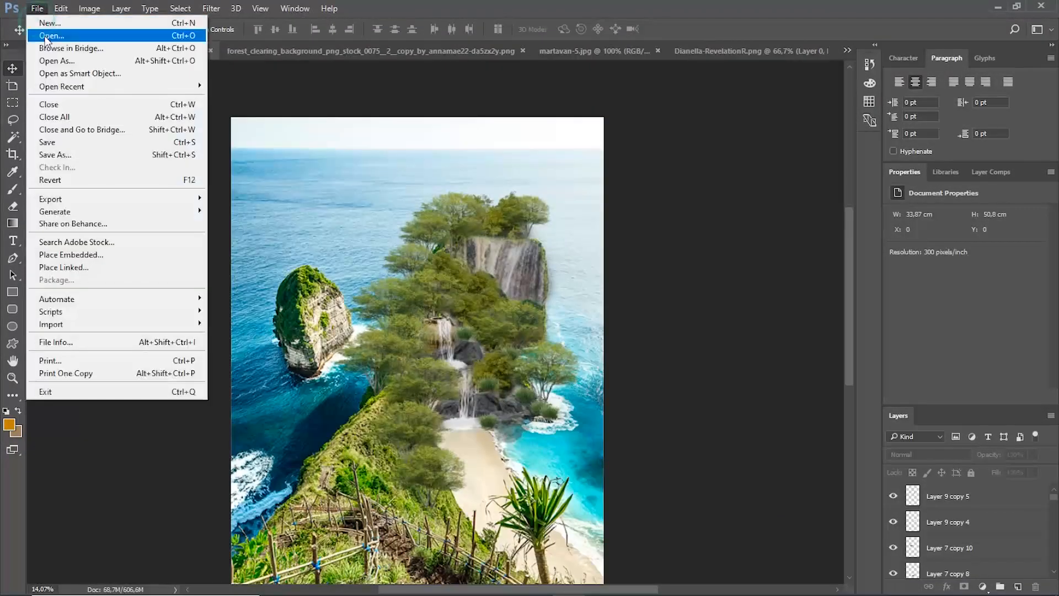
left_click(44, 36)
double_click(639, 248)
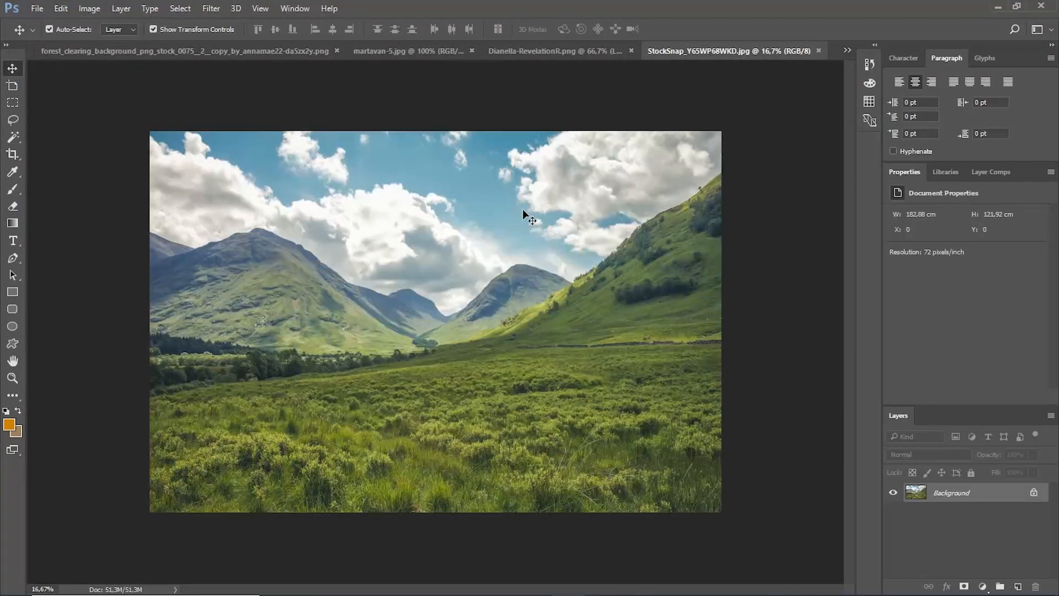
left_click_drag(489, 173, 275, 88)
left_click_drag(177, 56, 182, 54)
left_click_drag(101, 57, 395, 194)
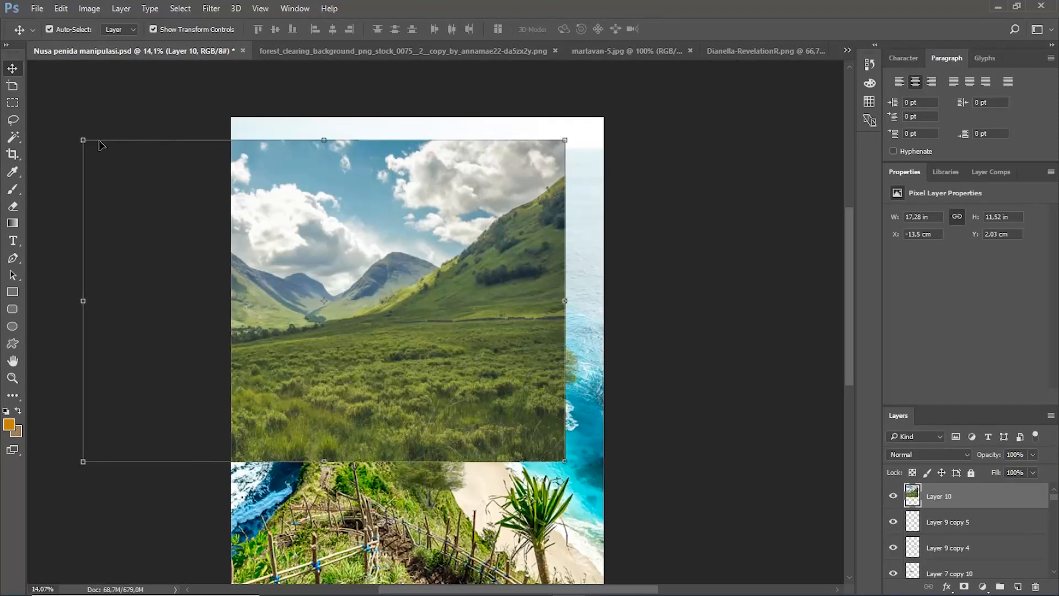
Scale the landscape to about 80.7% across the upper canvas and move its Layer 10 directly above the Background.
left_click_drag(83, 140, 295, 281)
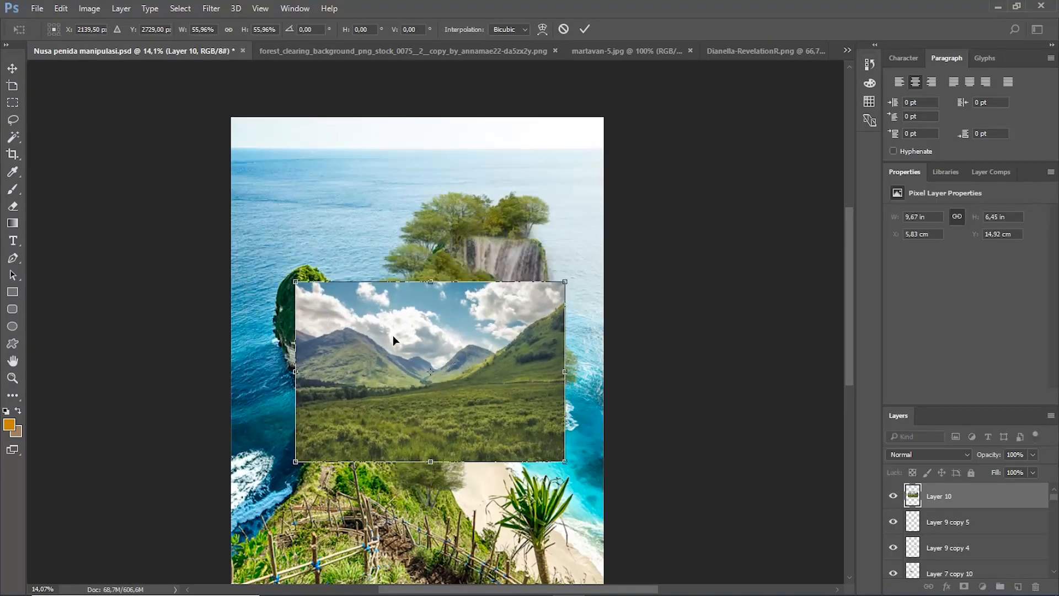
left_click_drag(393, 340, 319, 160)
left_click_drag(497, 294, 602, 366)
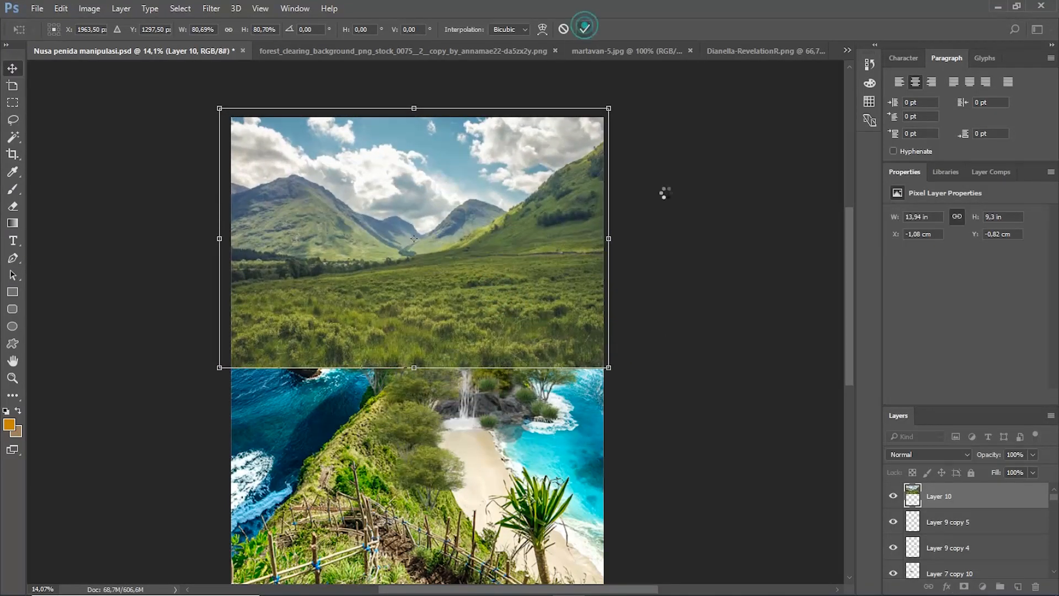
left_click_drag(978, 546, 987, 591)
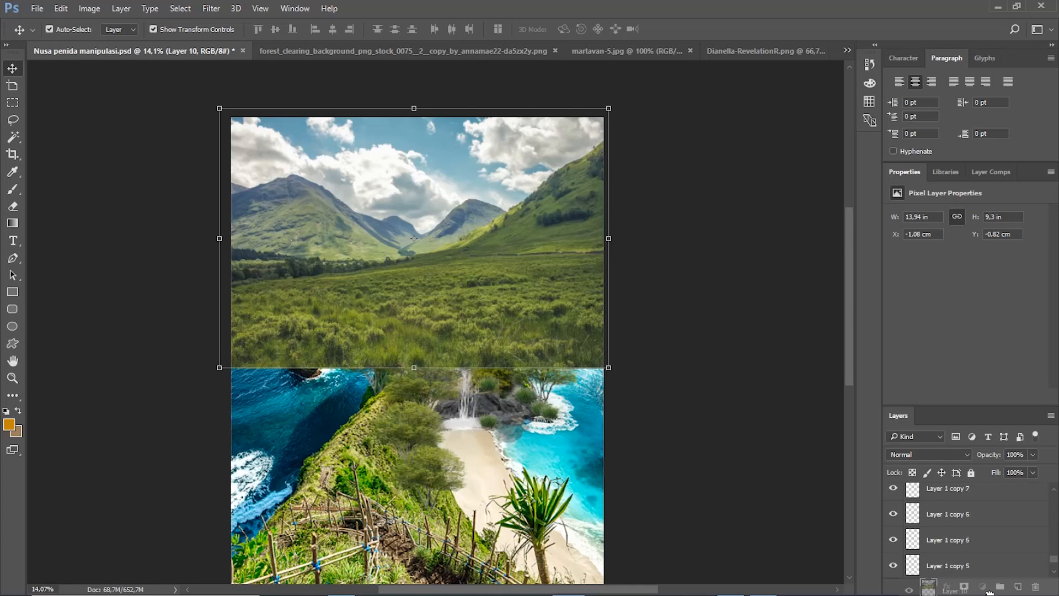
left_click_drag(990, 592, 971, 552)
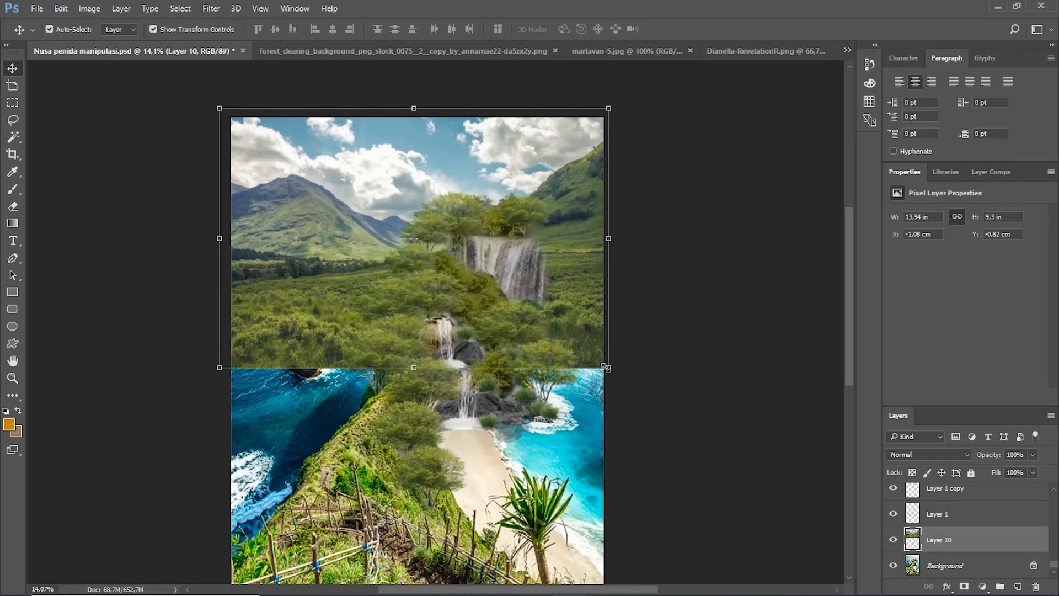
Enlarge the mountain landscape to about 103.7% and shift it slightly down.
left_click_drag(604, 367, 642, 352)
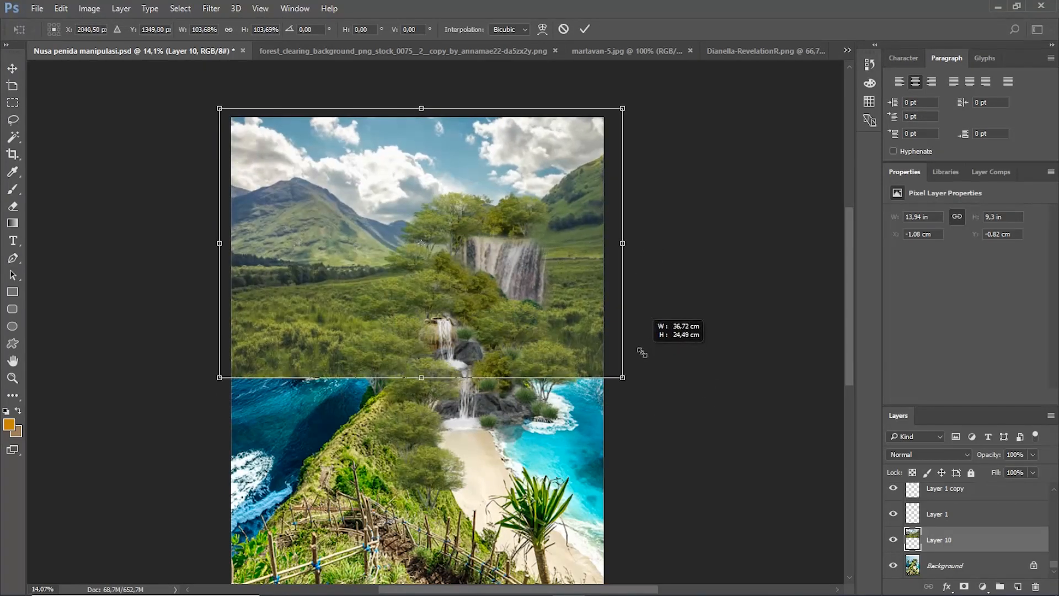
left_click(586, 29)
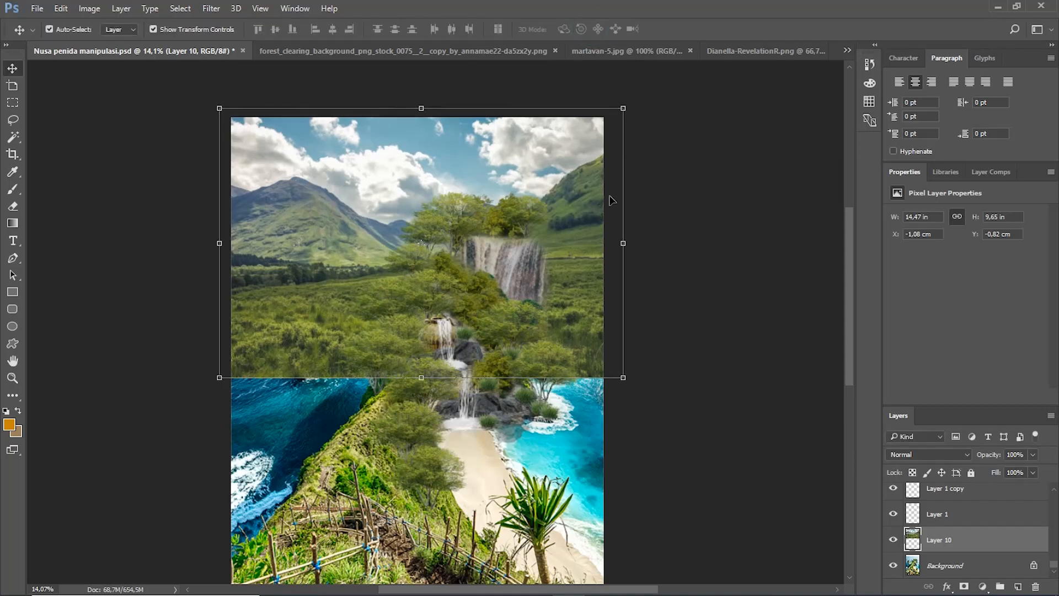
left_click_drag(580, 175, 586, 184)
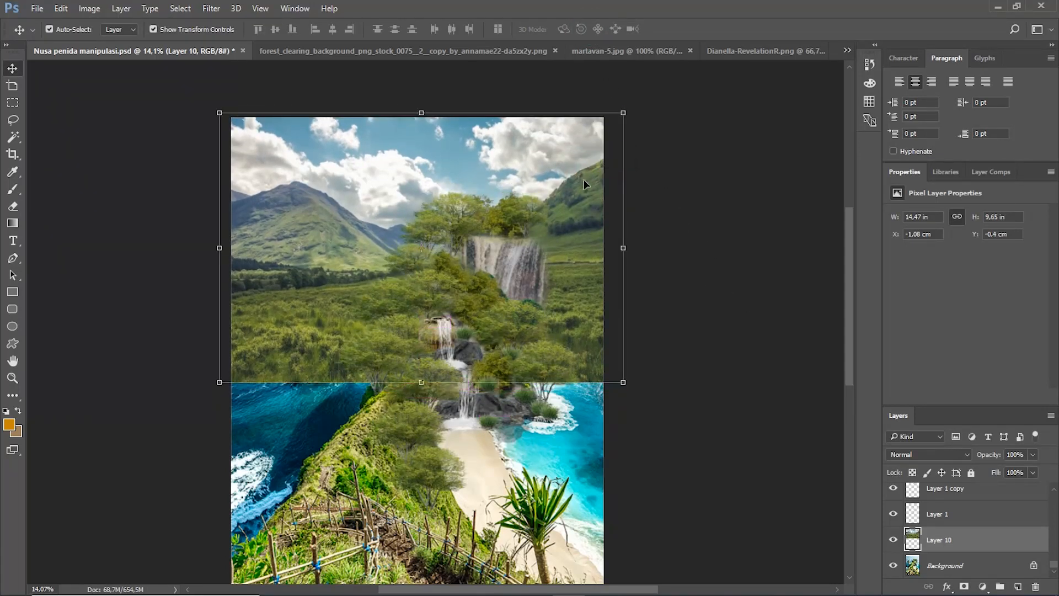
Convert the Background into a regular layer named Layer 0 and move it directly above Layer 10.
double_click(960, 564)
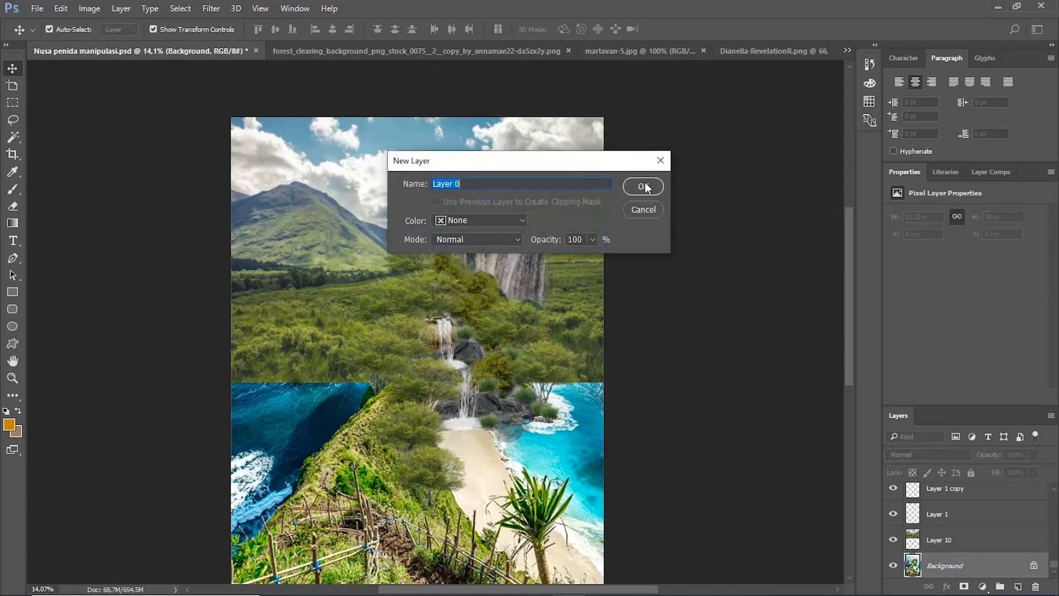
left_click(646, 187)
left_click_drag(981, 563, 971, 527)
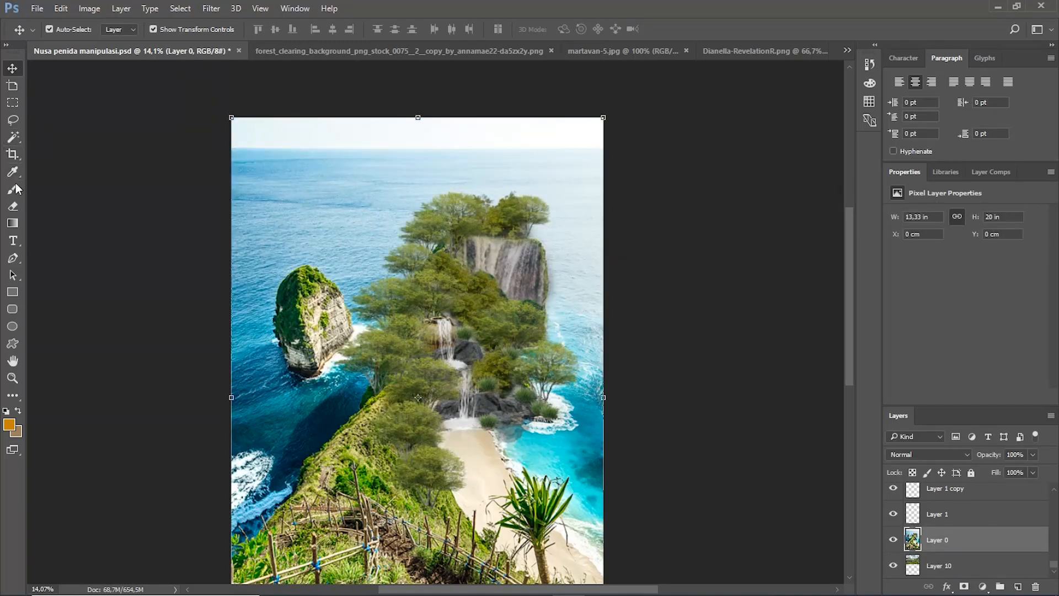
Erase the sky and distant sea of Layer 0 with a soft 2520 px Eraser to reveal the mountain landscape behind.
left_click(15, 208)
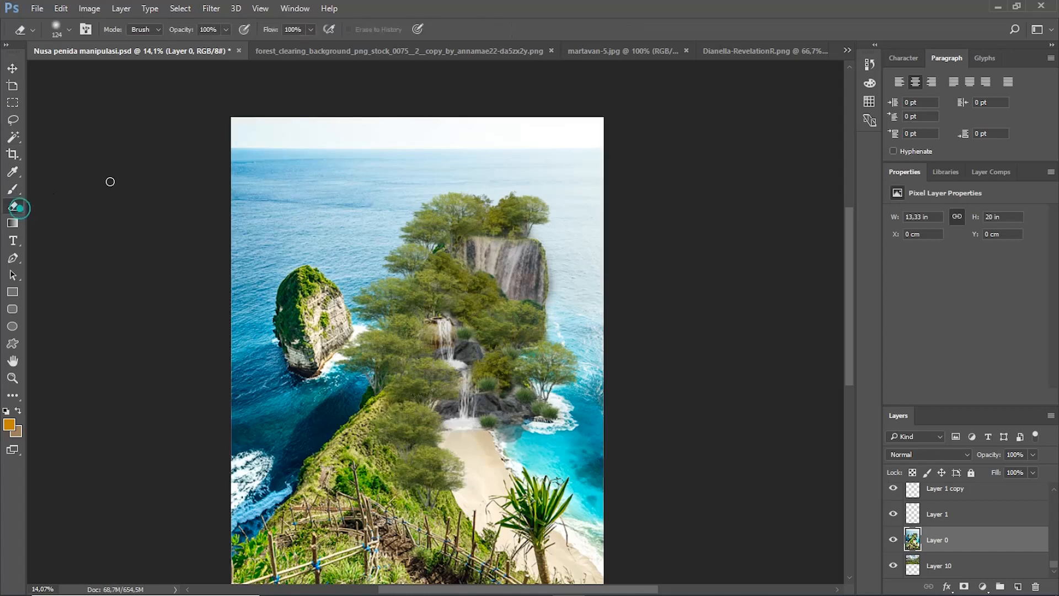
right_click(274, 199)
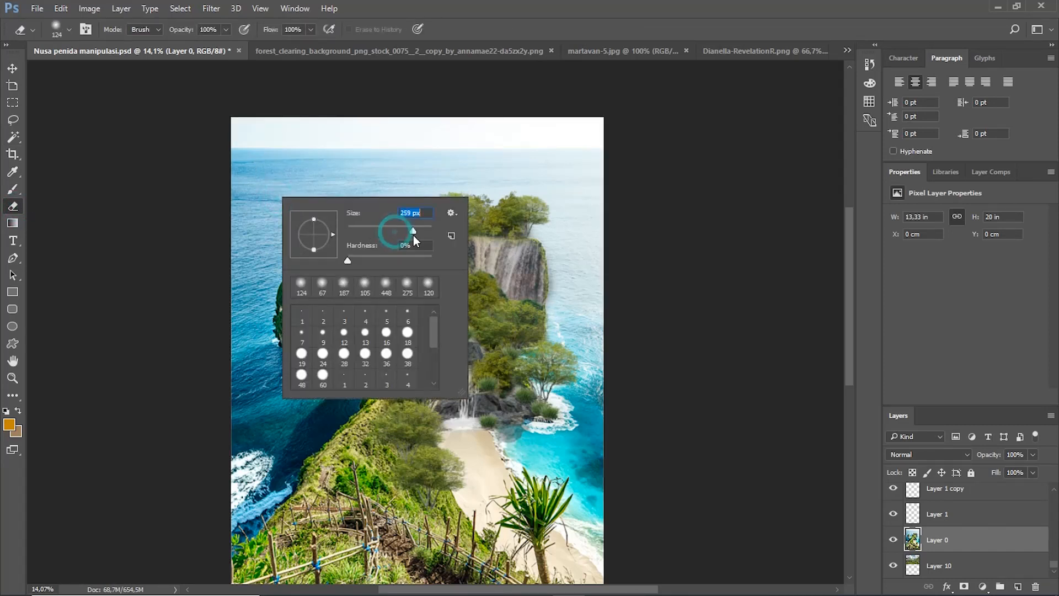
left_click_drag(415, 239, 428, 233)
mouse_move(217, 94)
left_mouse_down()
mouse_move(527, 87)
mouse_move(674, 114)
mouse_move(795, 153)
left_mouse_up()
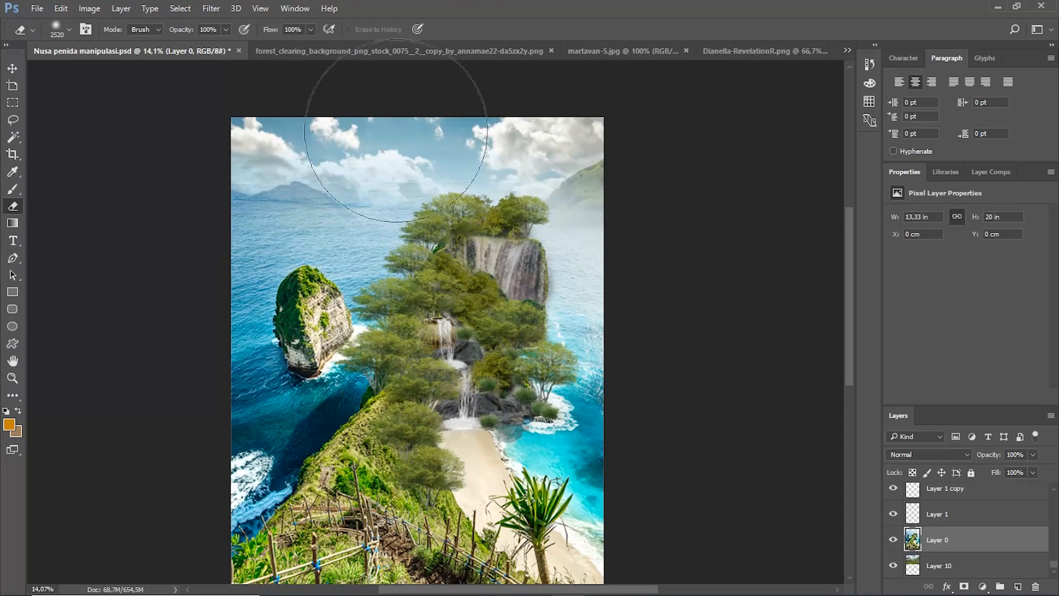
left_click_drag(248, 150, 183, 162)
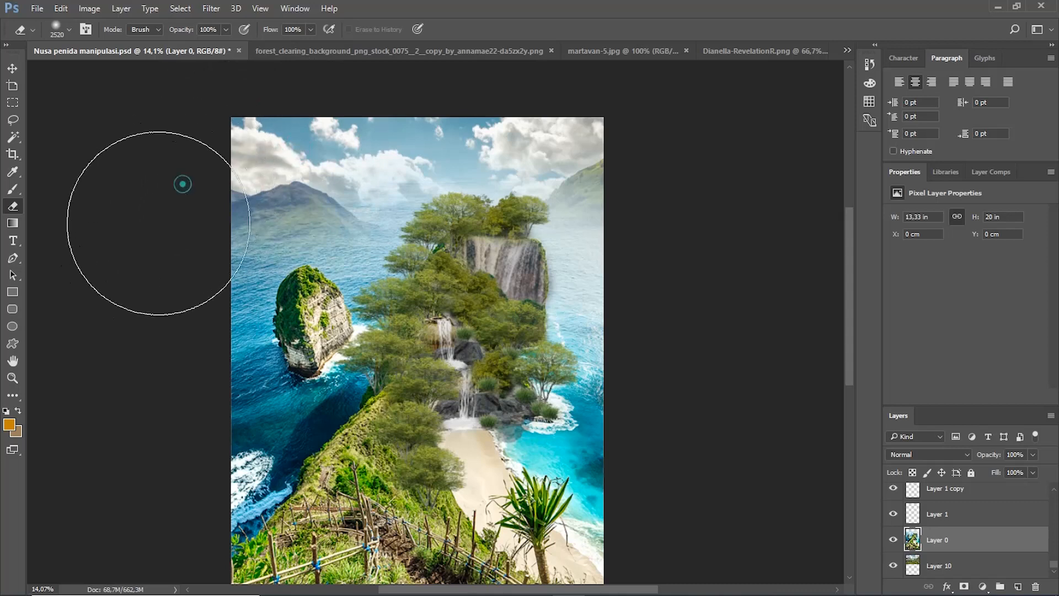
left_click_drag(159, 223, 132, 242)
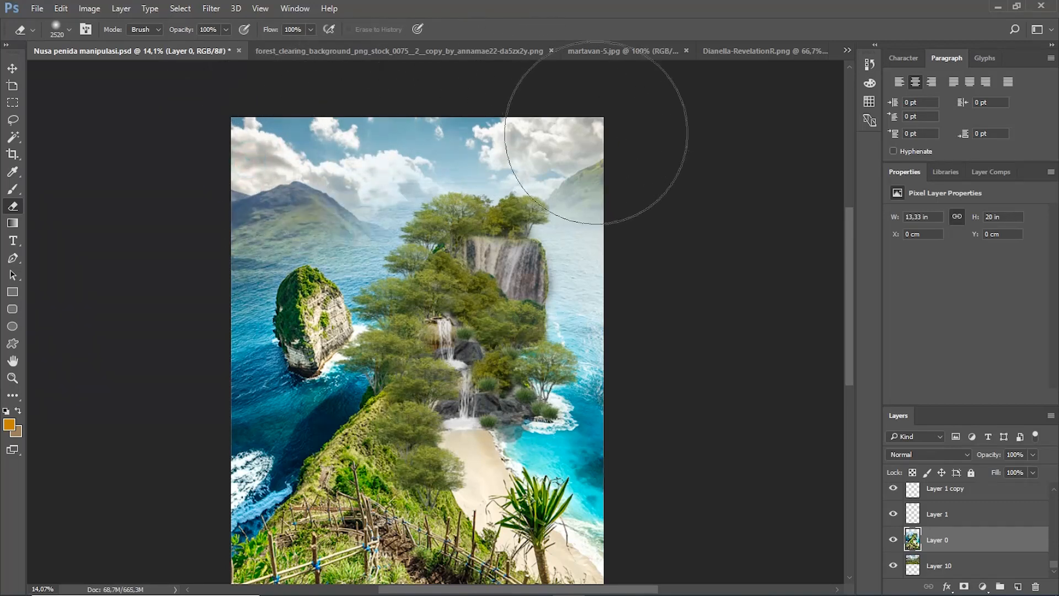
left_click(598, 133)
left_click(651, 190)
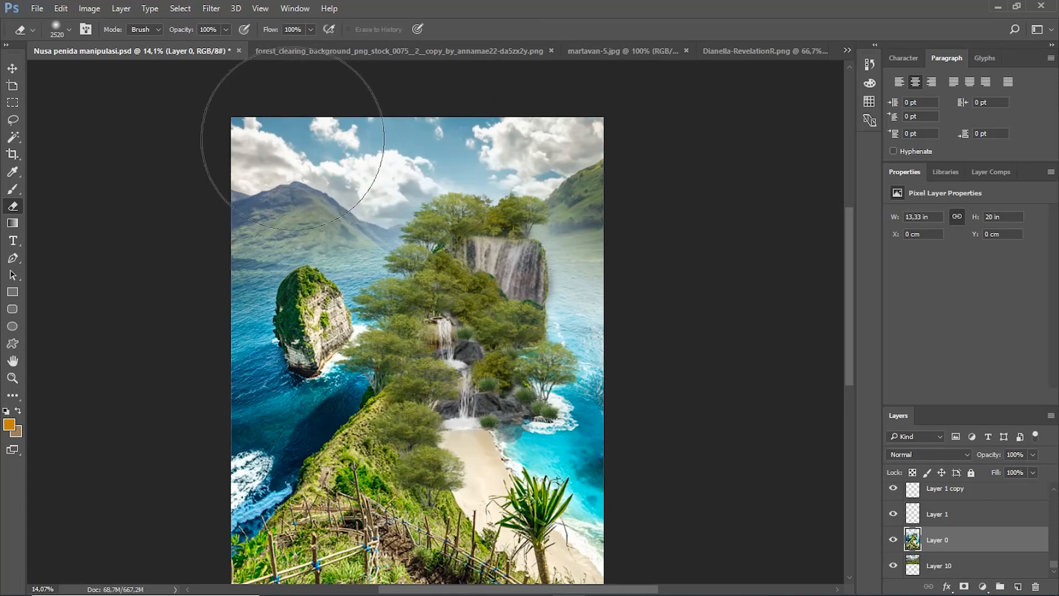
Shift the mountain landscape on Layer 10 upward to about X -1.3 cm, Y -6 cm.
scroll(292, 137, "down", 8)
scroll(461, 149, "up", 6)
scroll(462, 149, "down", 5)
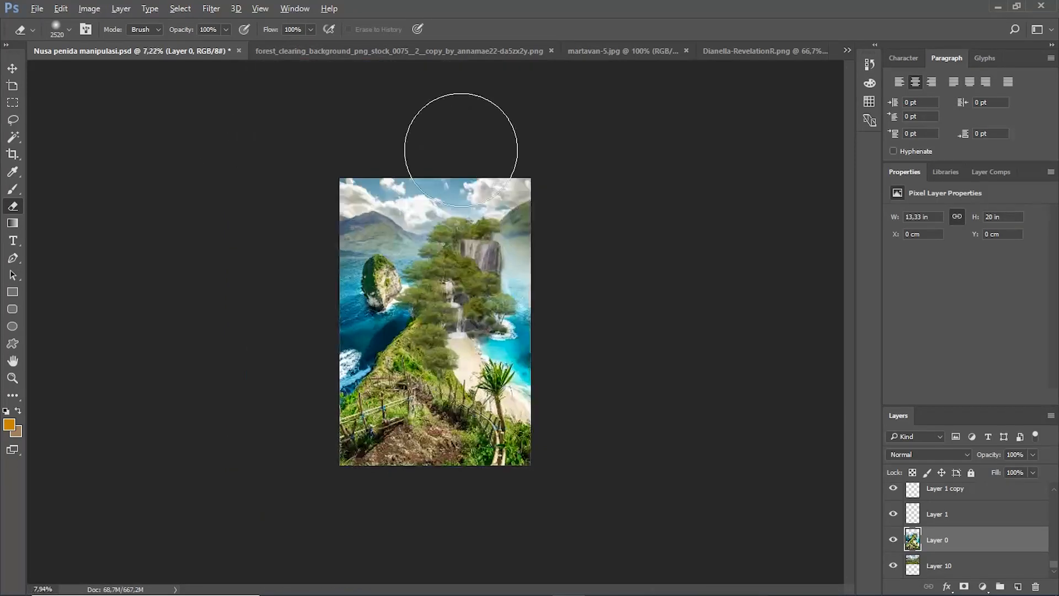
scroll(470, 147, "up", 7)
scroll(470, 148, "down", 5)
scroll(394, 333, "up", 5)
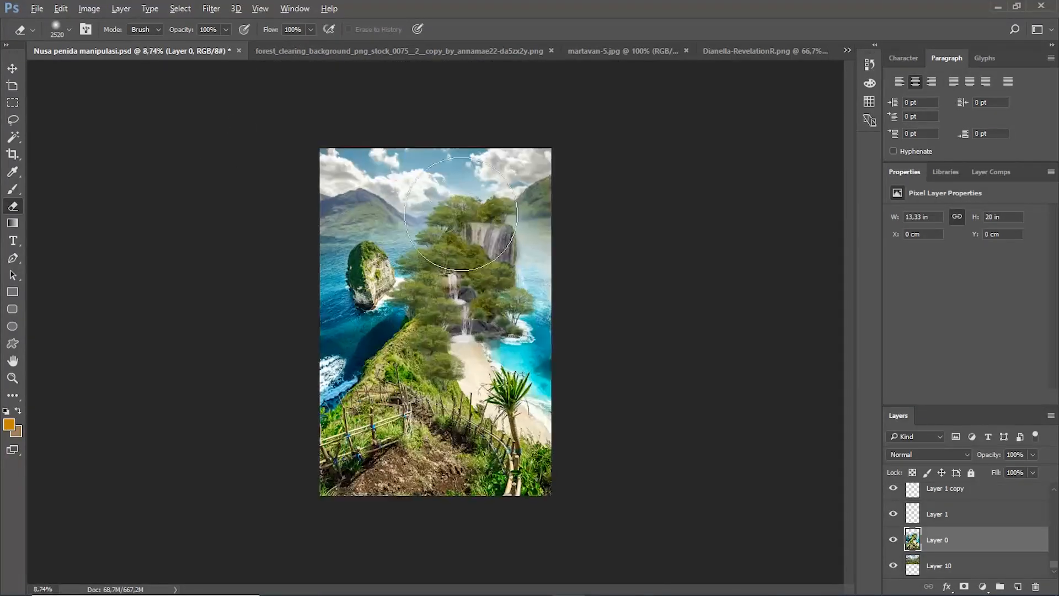
scroll(394, 334, "down", 1)
left_click(12, 68)
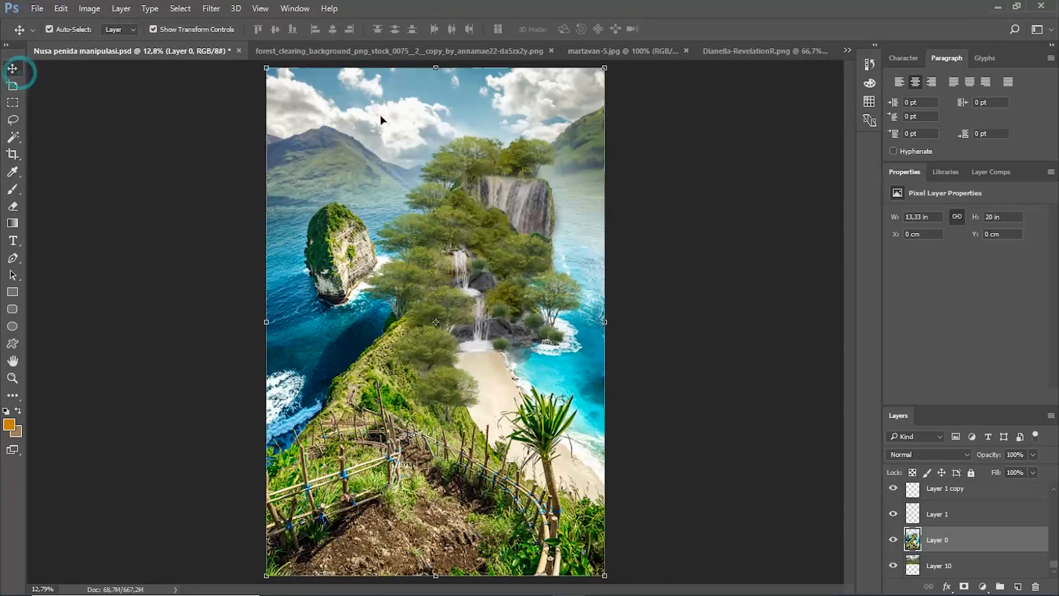
left_click_drag(386, 111, 551, 50)
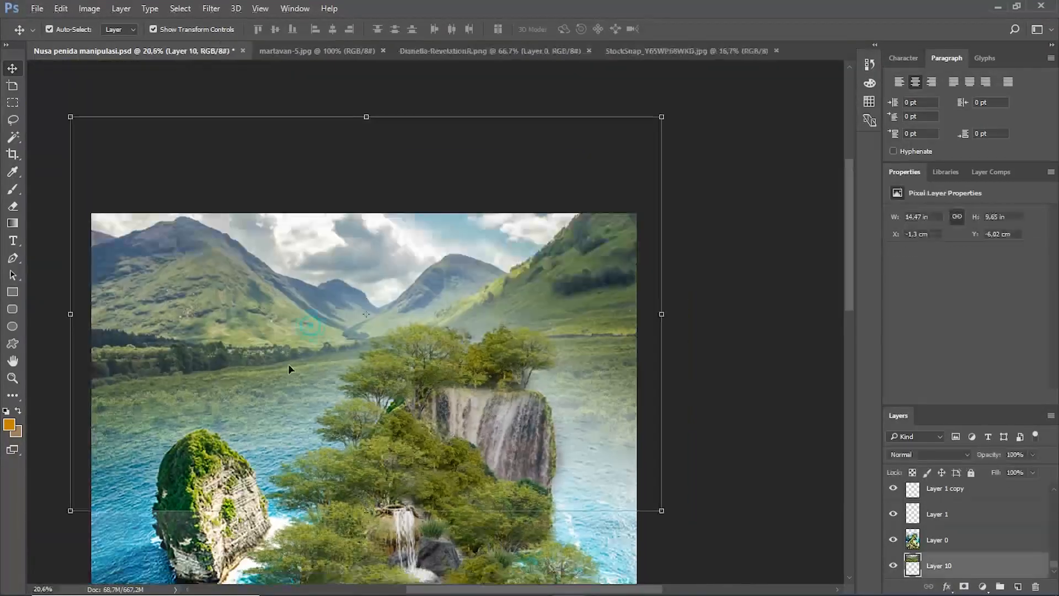
left_click_drag(319, 303, 318, 191)
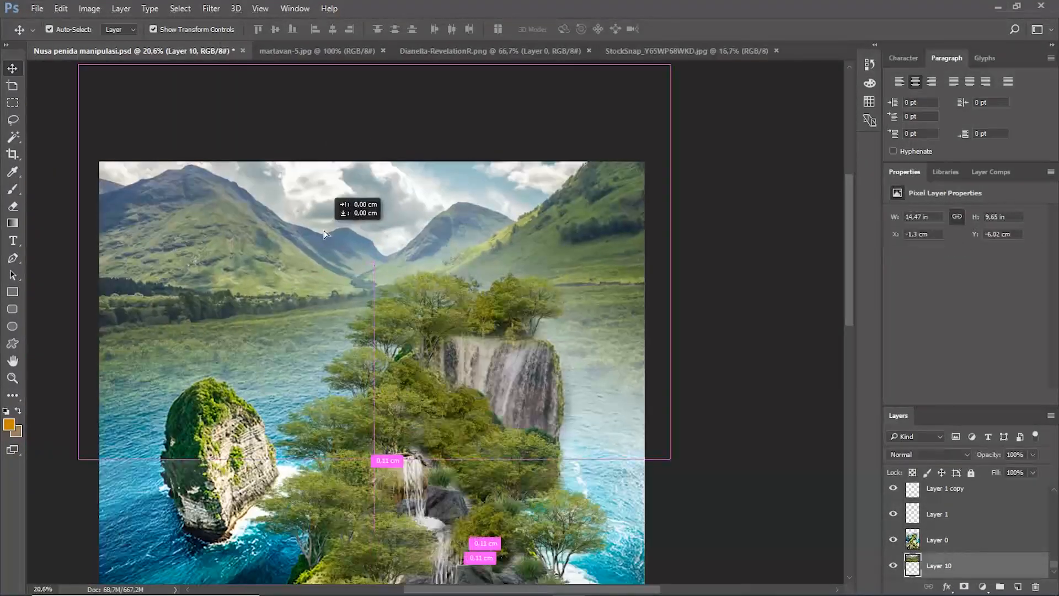
Blend the mountain landscape's lower edge into the sea and fill a new layer beneath it with blue.
left_click(968, 543)
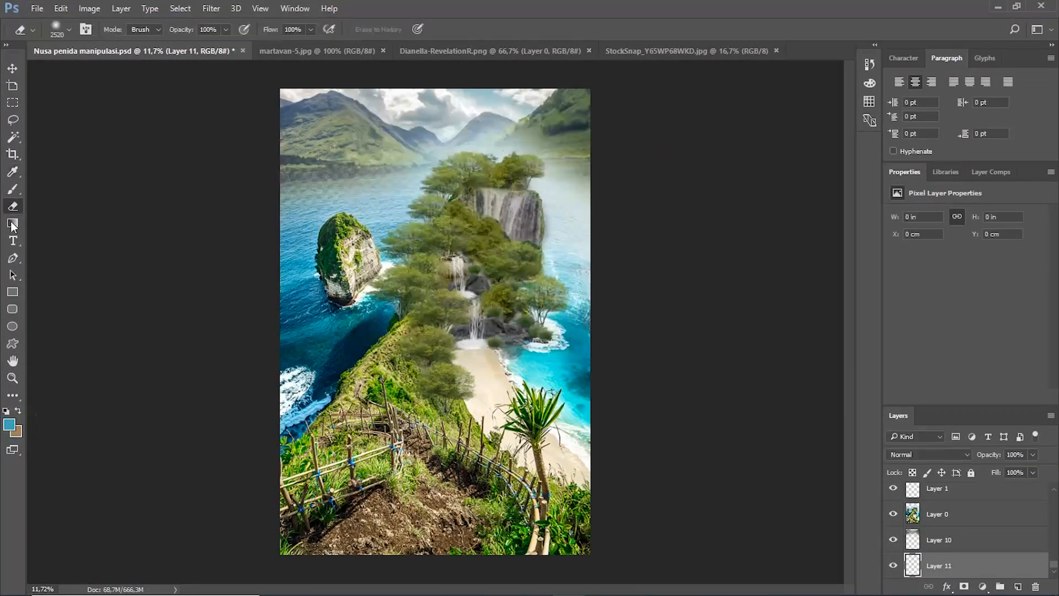
scroll(457, 252, "up", 8)
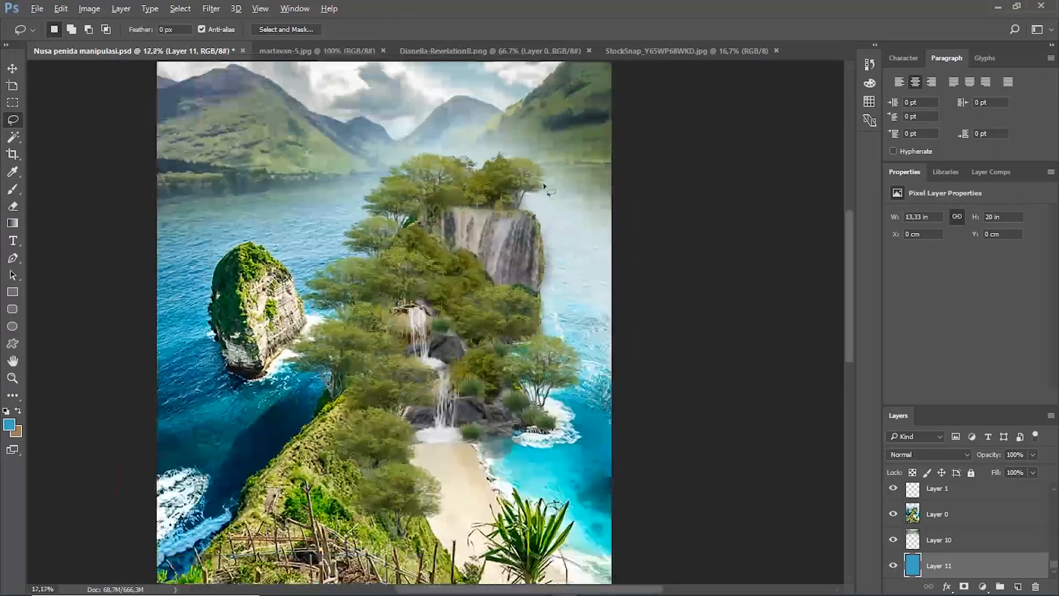
scroll(486, 325, "down", 6)
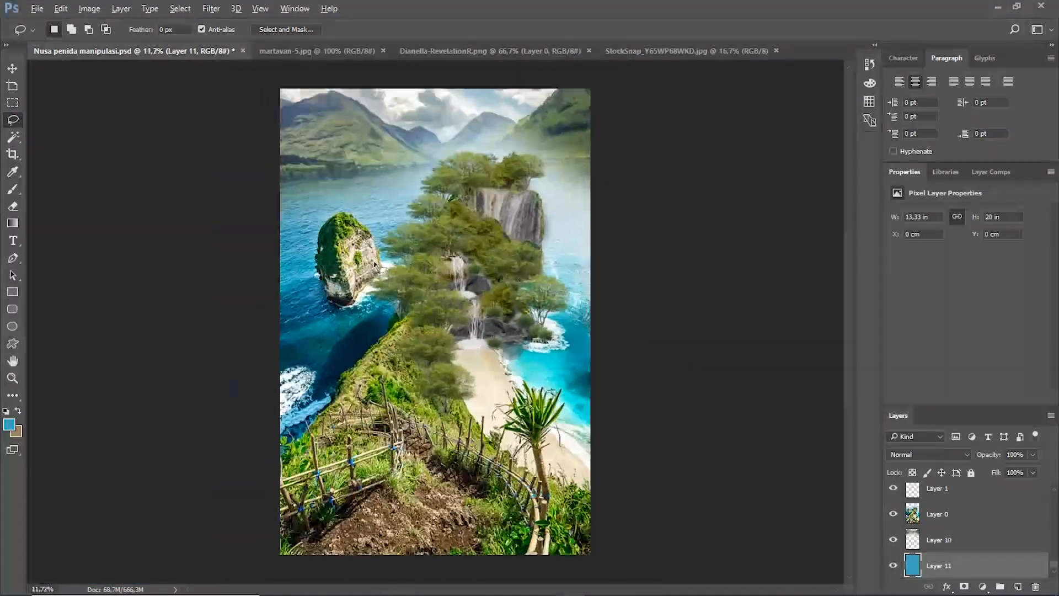
scroll(480, 387, "up", 1)
scroll(482, 409, "down", 3)
scroll(487, 442, "up", 1)
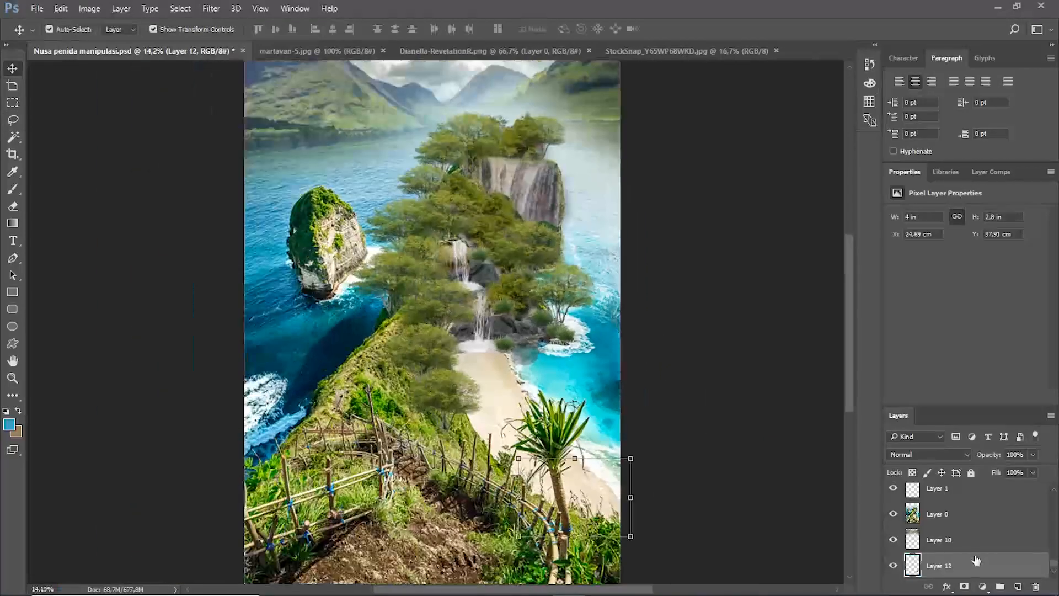
Move the Layer 12 grass to the top of the layer stack and enlarge it to about 342.8% in the lower-left foreground.
left_click_drag(977, 562, 896, 499)
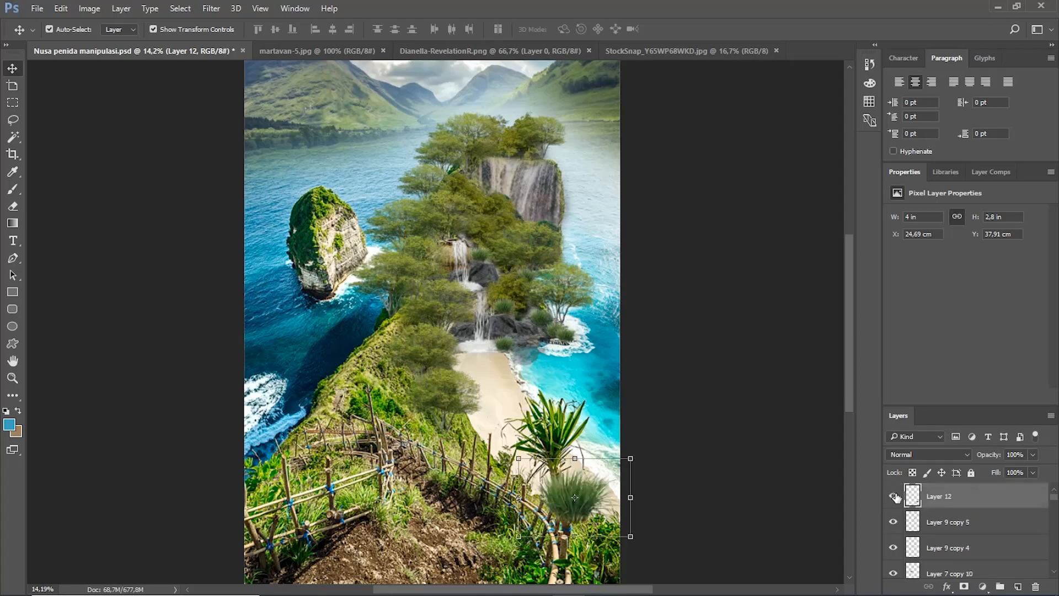
left_click_drag(630, 458, 848, 243)
left_click_drag(549, 386, 136, 430)
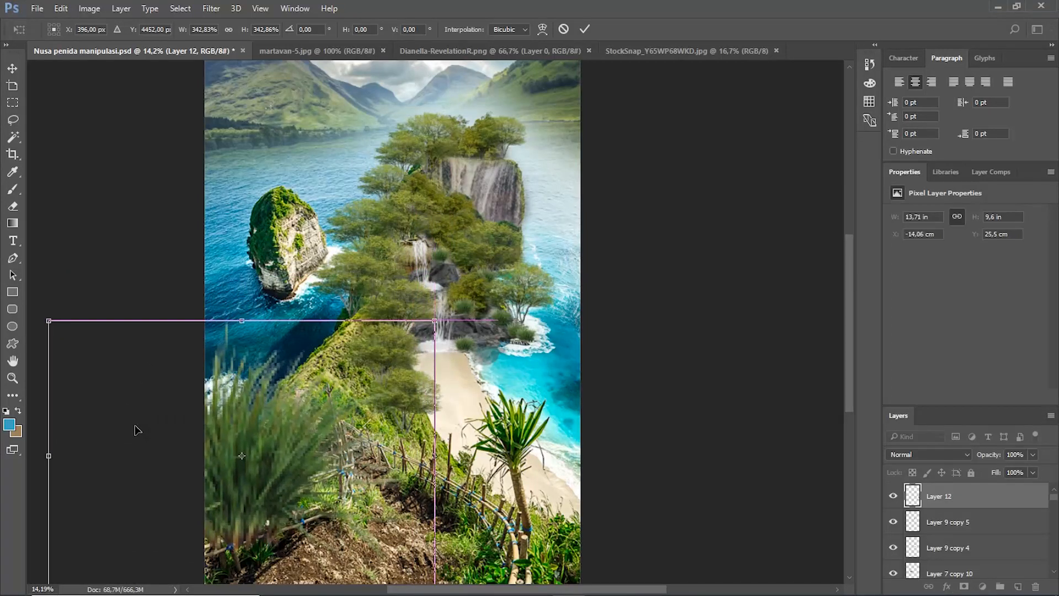
left_click(586, 30)
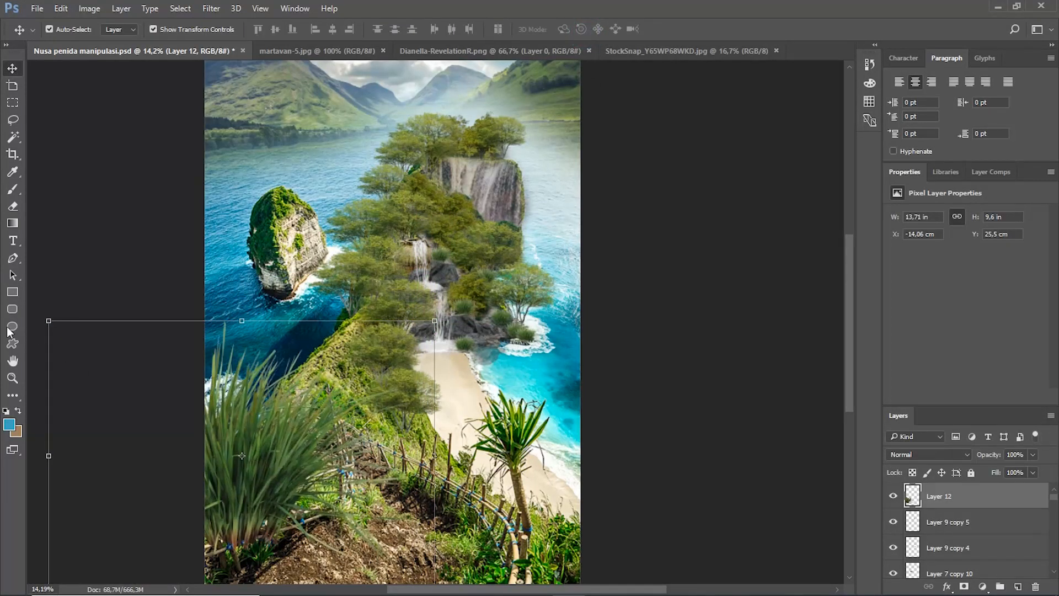
Duplicate the large grass twice, placing one copy in the lower-left corner and the other in the lower-right corner of the canvas.
left_click(13, 209)
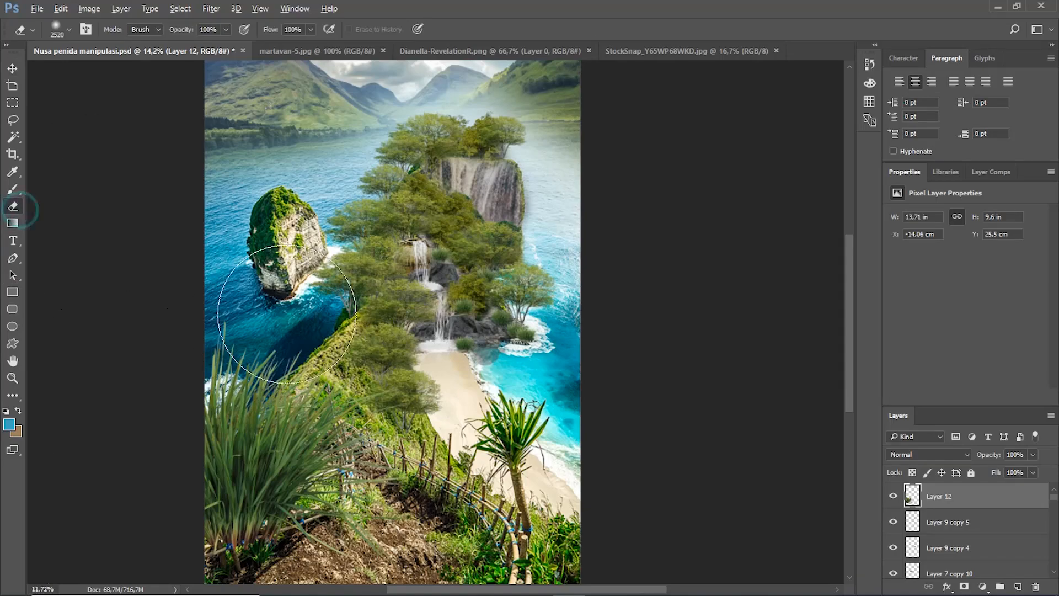
scroll(331, 473, "down", 2)
scroll(284, 314, "up", 3)
scroll(343, 429, "down", 4)
key("v")
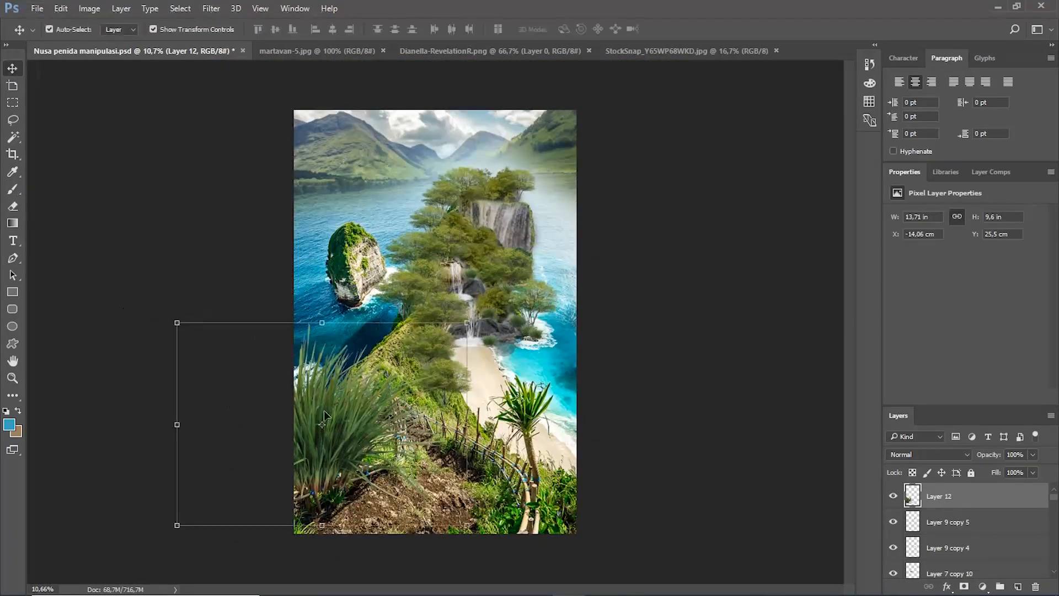
left_click_drag(360, 418, 603, 504, "alt")
scroll(417, 354, "down", 1)
scroll(425, 267, "up", 2)
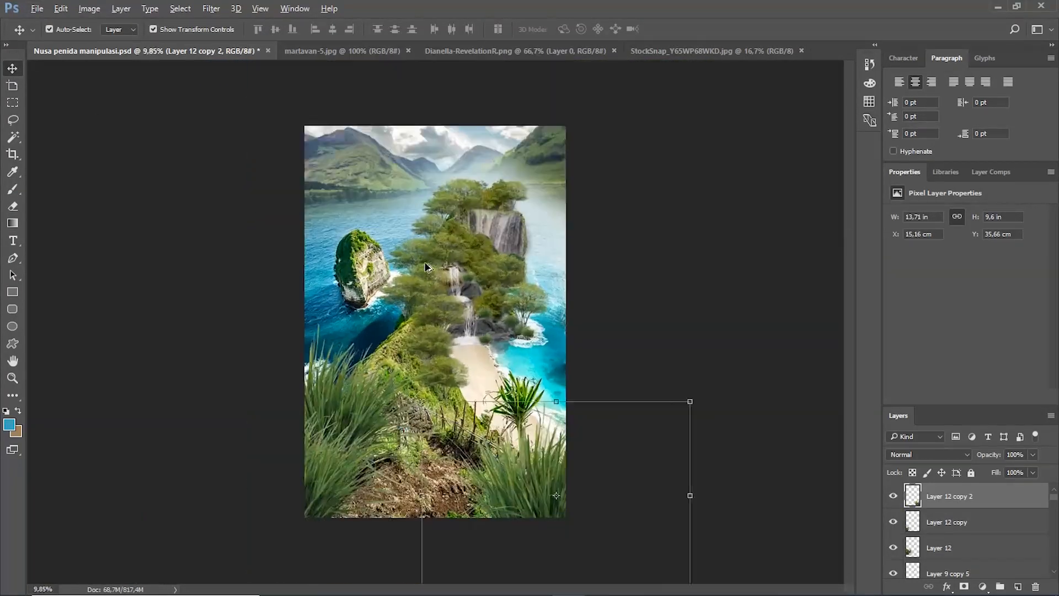
Crop the document at its existing canvas bounds with Delete Cropped Pixels enabled to trim the overhanging grass.
key("c")
left_click(446, 243)
key("Return")
scroll(446, 243, "up", 3)
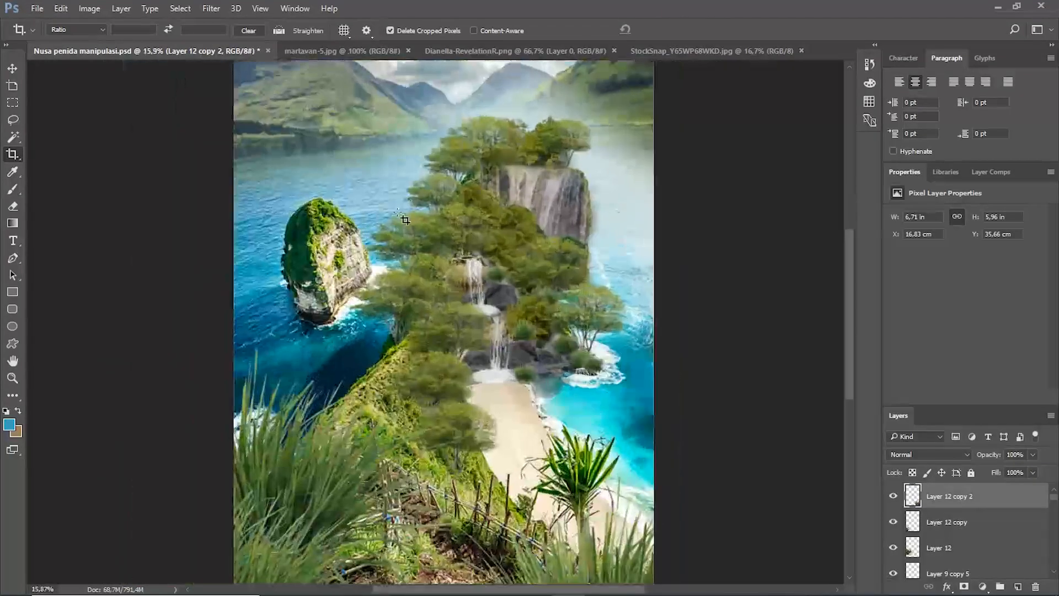
Close Dianella-RevelationR.png, bring the jar from martavan-5.jpg into Nusa penida manipulasi.psd and scale it to about 295.8%.
key("v")
left_click(614, 51)
left_click(384, 52)
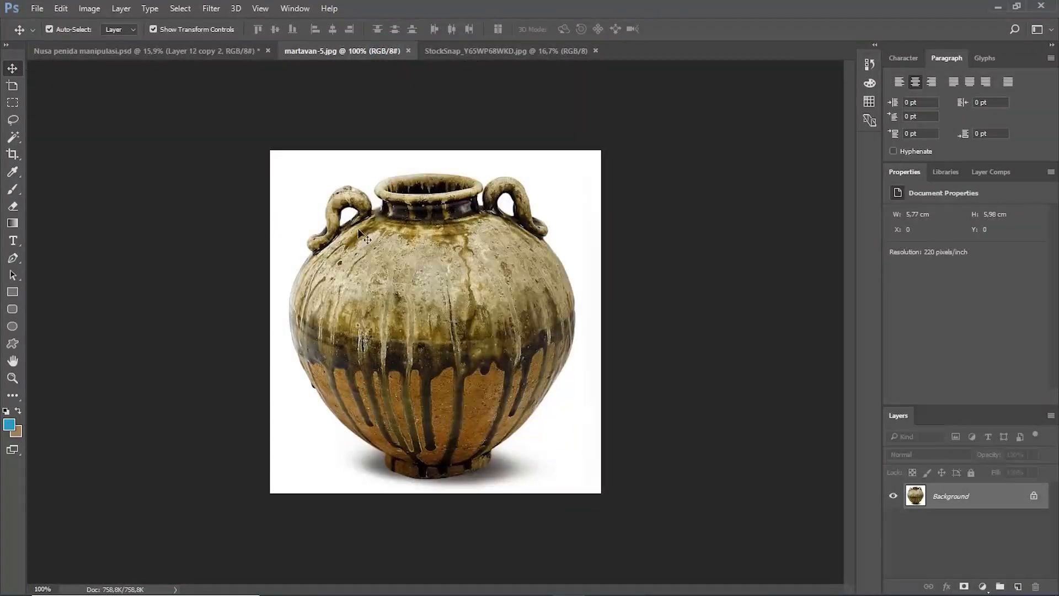
left_click_drag(203, 121, 452, 253)
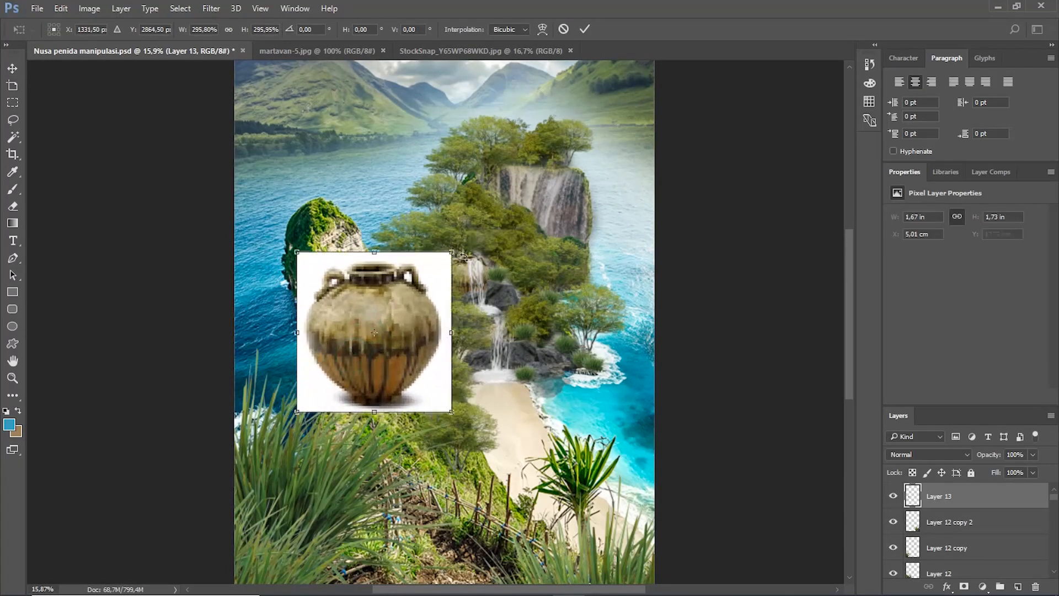
left_click(585, 29)
Select the jar's white background and base shadow with the Magic Wand, delete them and clear the selection.
left_click(19, 144)
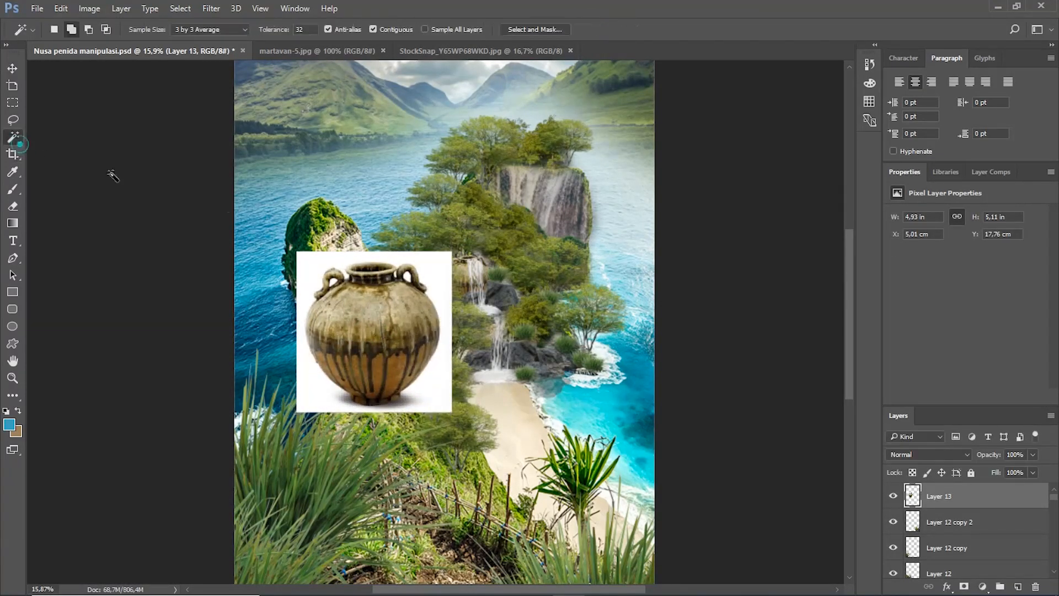
right_click(314, 259)
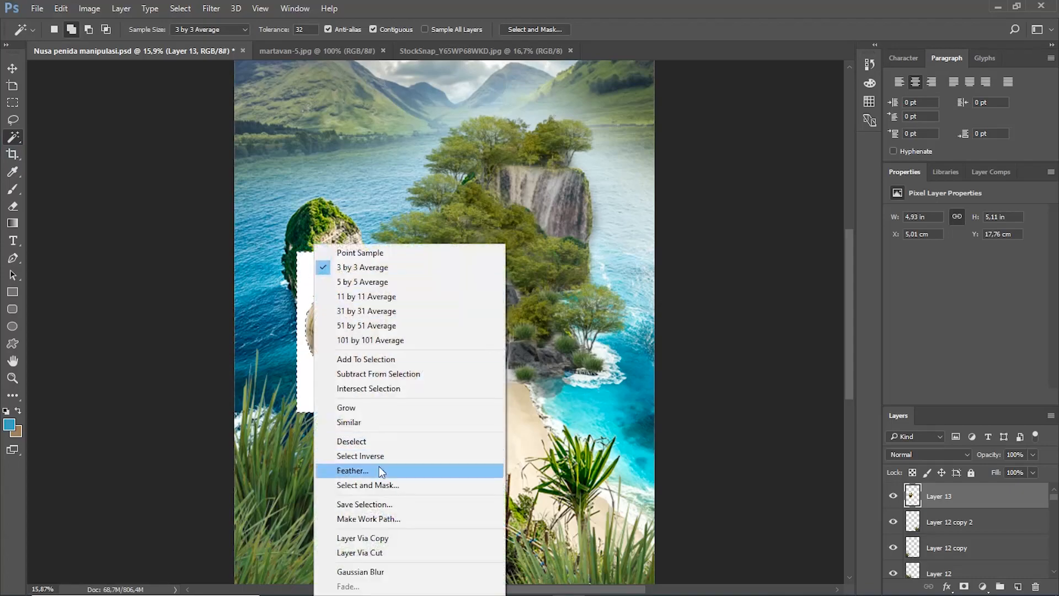
left_click(370, 422)
scroll(369, 420, "up", 5)
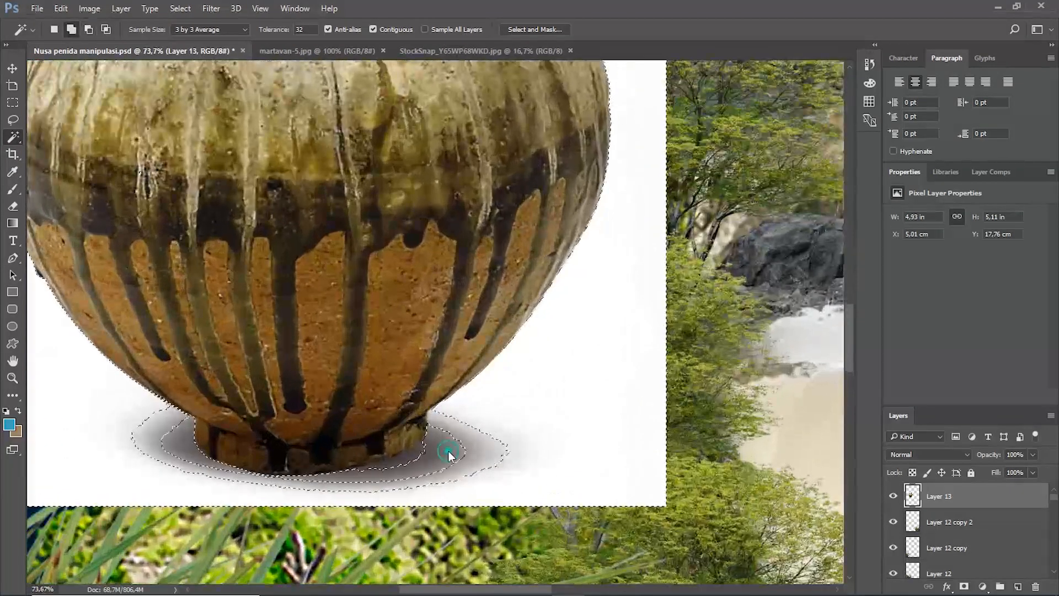
left_click(448, 452)
scroll(312, 414, "down", 6)
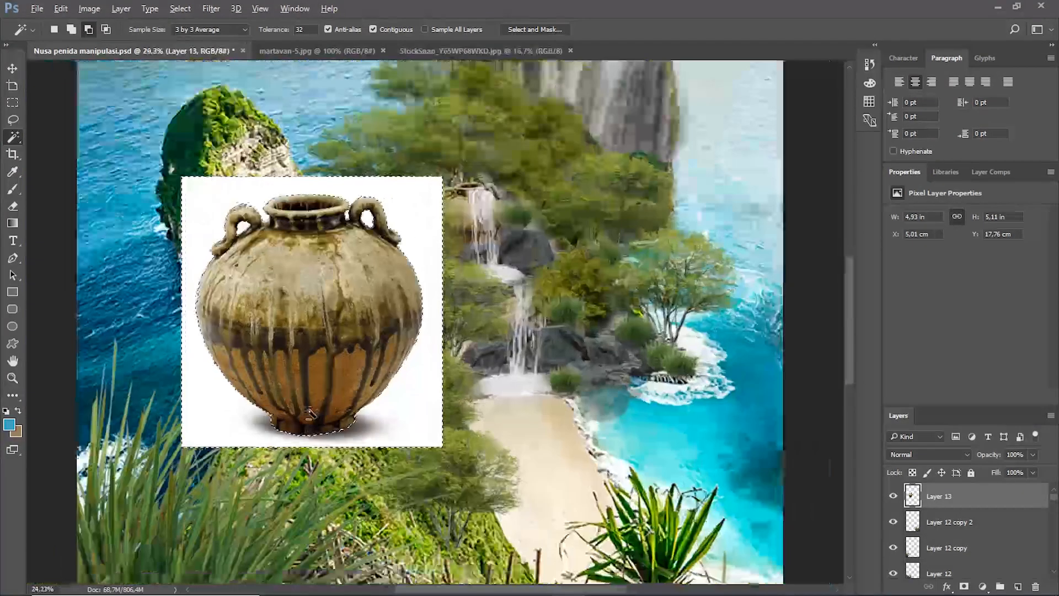
key("Delete")
key("ctrl+d")
Place the jar at the canvas's left edge and move its layer down directly below the Layer 12 grass.
left_click(12, 68)
scroll(269, 182, "down", 3)
left_click_drag(334, 259, 254, 354)
key("ctrl+bracketleft")
key("ctrl+bracketleft")
key("ctrl+bracketleft")
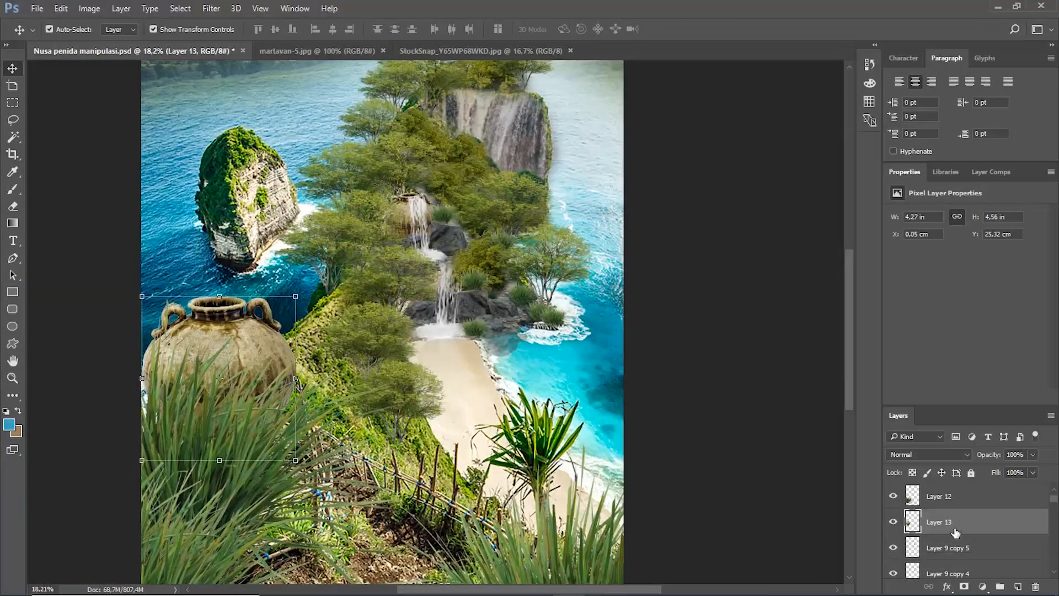
Duplicate the jar to the lower-right foreground, behind the grass there.
scroll(750, 507, "down", 2)
left_click_drag(343, 367, 627, 468)
scroll(634, 441, "down", 5)
scroll(469, 330, "up", 5)
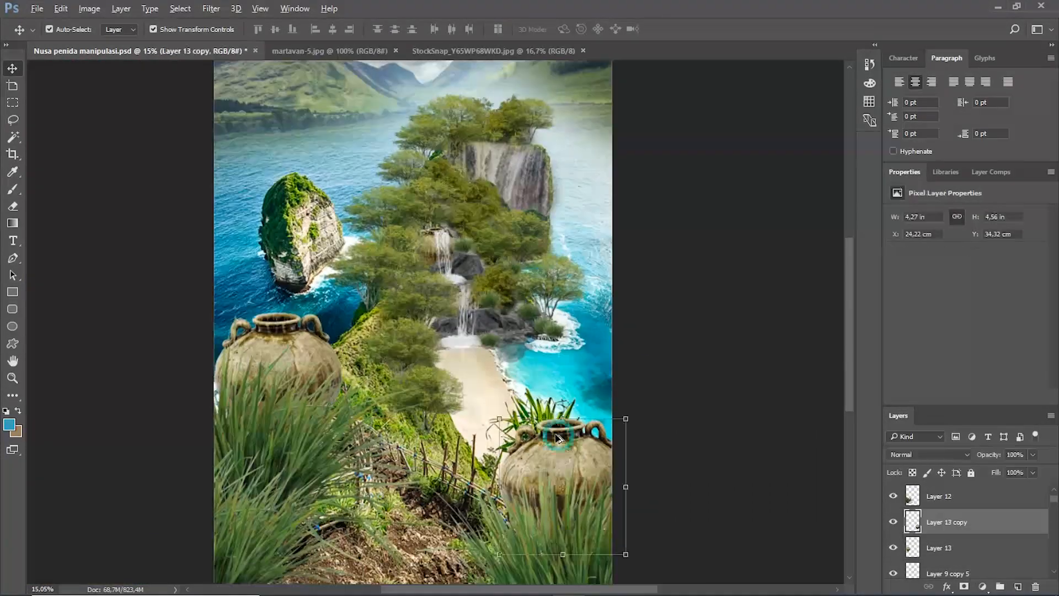
Add another jar copy on the path between the two large jars and shrink it to about 2.33 by 2.49 in.
left_click_drag(568, 442, 449, 352)
left_click_drag(504, 330, 447, 391)
left_click_drag(434, 419, 450, 436)
key("Return")
left_click(652, 208)
Examine the whole composite and then the waterfalls, trees and cliff up close.
scroll(558, 364, "down", 5)
scroll(522, 364, "up", 5)
scroll(684, 272, "down", 5)
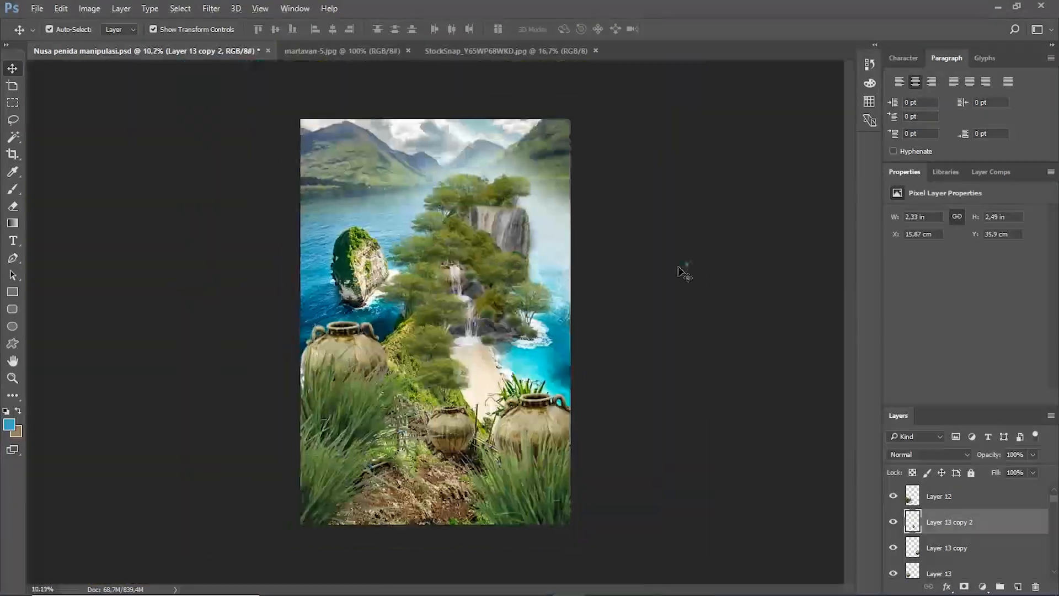
scroll(494, 372, "up", 3)
scroll(450, 384, "down", 3)
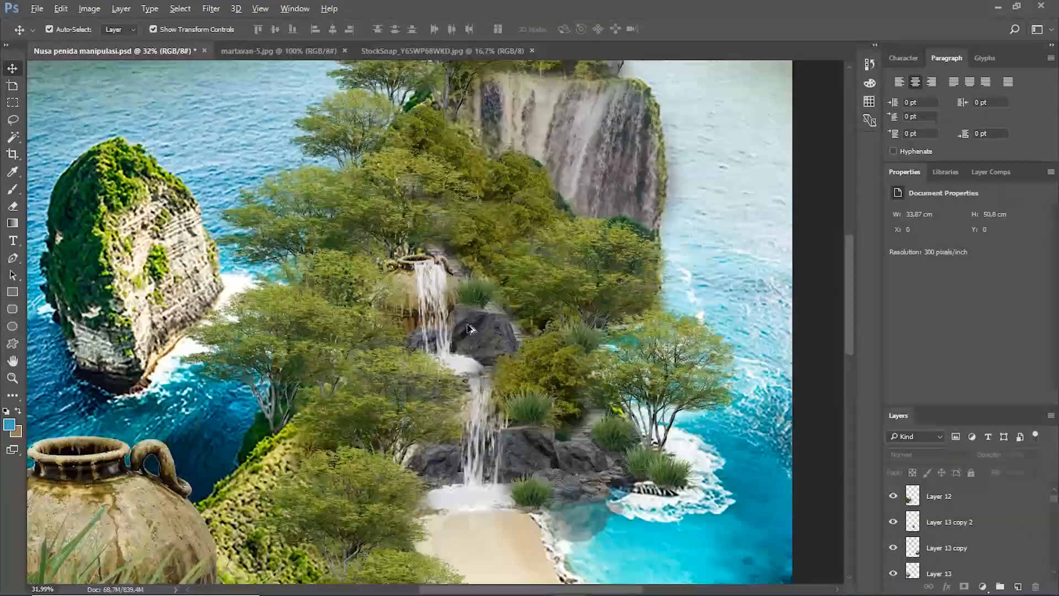
scroll(396, 167, "down", 2)
scroll(479, 327, "down", 2)
scroll(453, 277, "up", 2)
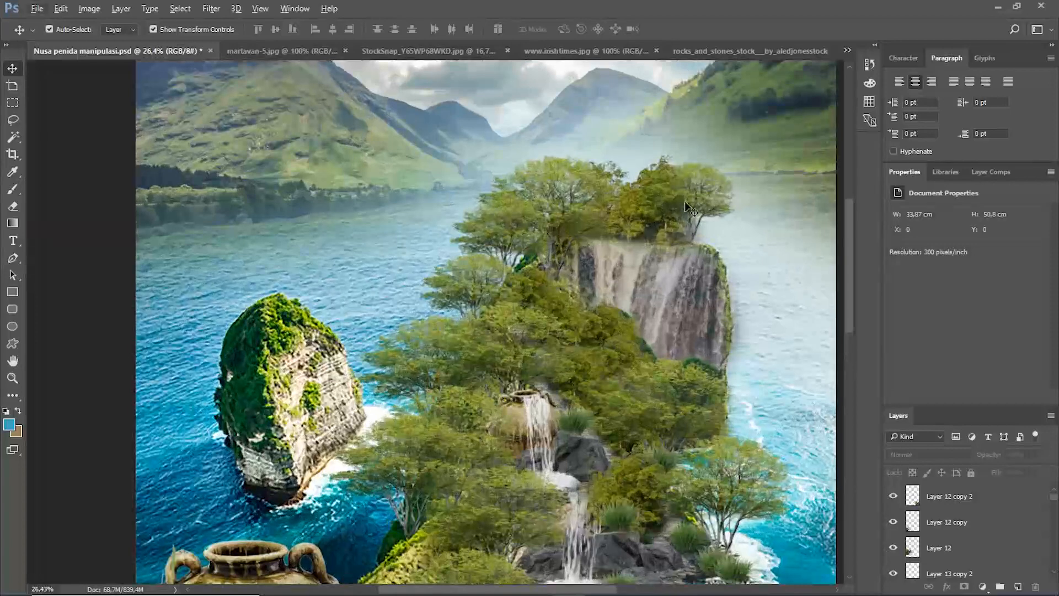
Duplicate two cliff-top trees onto the sea rock, a small one on its summit and a larger one on its left side.
left_click_drag(690, 209, 316, 275)
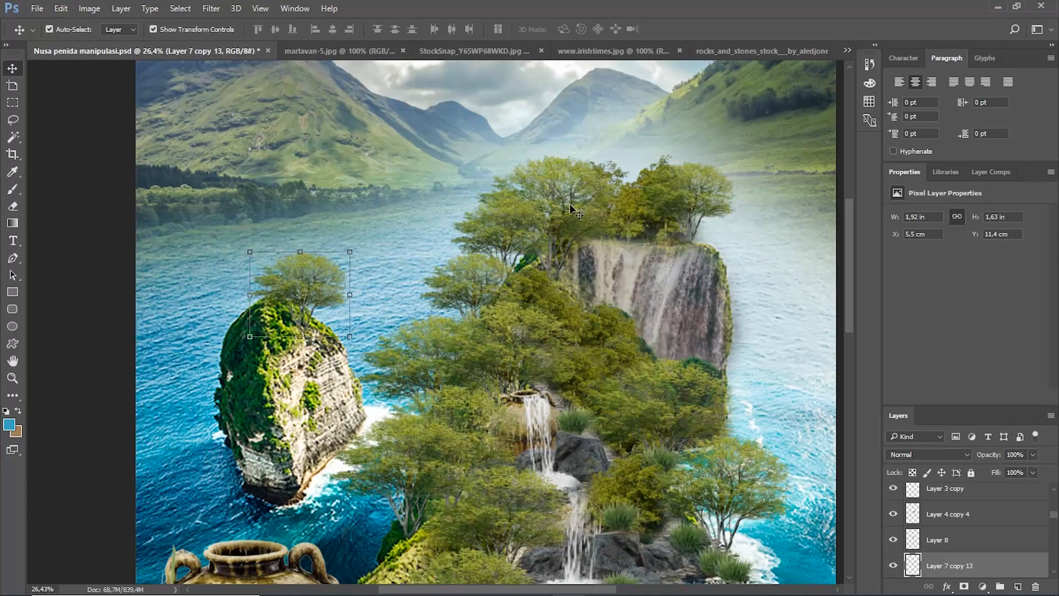
left_click_drag(559, 183, 280, 341)
scroll(350, 255, "down", 11)
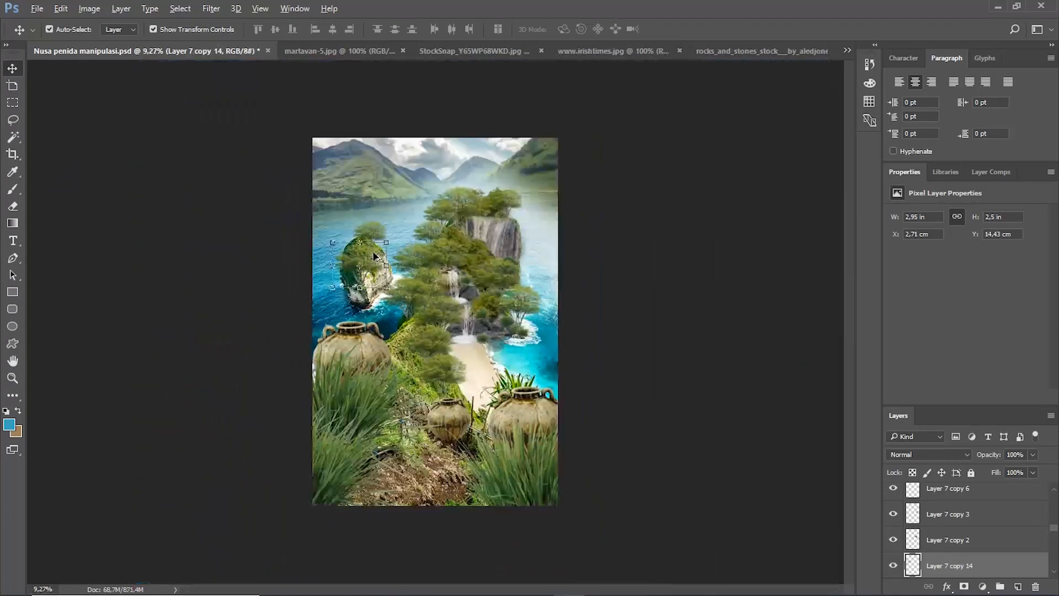
left_click(622, 270)
scroll(343, 219, "up", 15)
left_click_drag(342, 262, 289, 228)
scroll(289, 228, "down", 12)
scroll(497, 265, "up", 7)
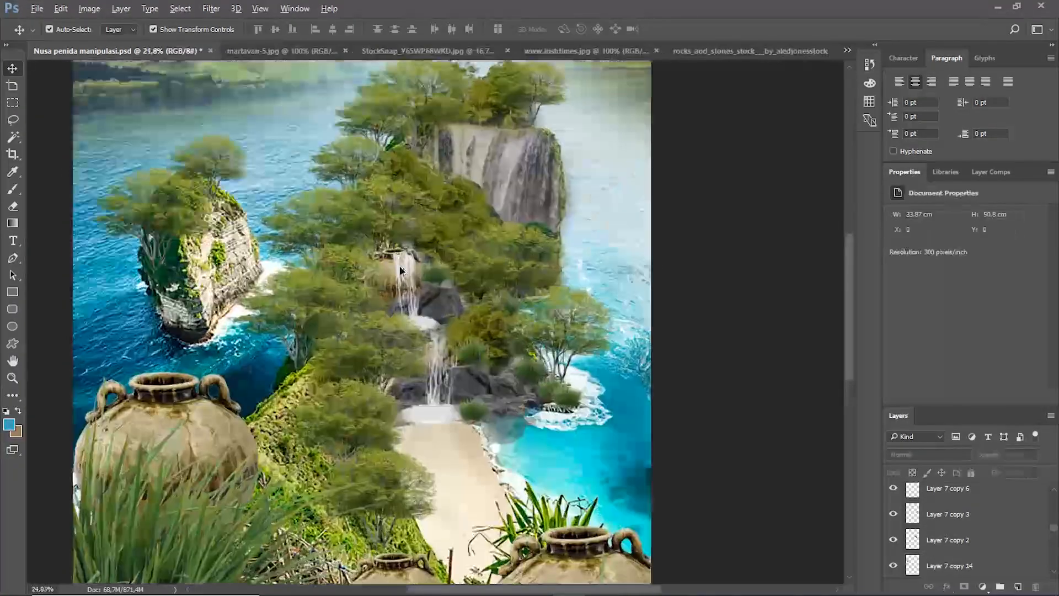
Duplicate a tree to the shoreline behind the large left jar and enlarge it.
scroll(463, 298, "down", 2)
scroll(440, 330, "up", 1)
left_click(440, 330)
left_click_drag(440, 330, 198, 351)
left_click_drag(241, 317, 331, 240)
left_click_drag(243, 309, 172, 329)
left_click(583, 28)
Add further tree copies behind the right jar and at the foot of the beach, adjusting their size.
scroll(302, 222, "down", 4)
left_click_drag(241, 274, 437, 407)
left_click_drag(515, 373, 481, 386)
left_click(584, 28)
left_click(584, 165)
scroll(501, 325, "down", 5)
scroll(493, 324, "up", 5)
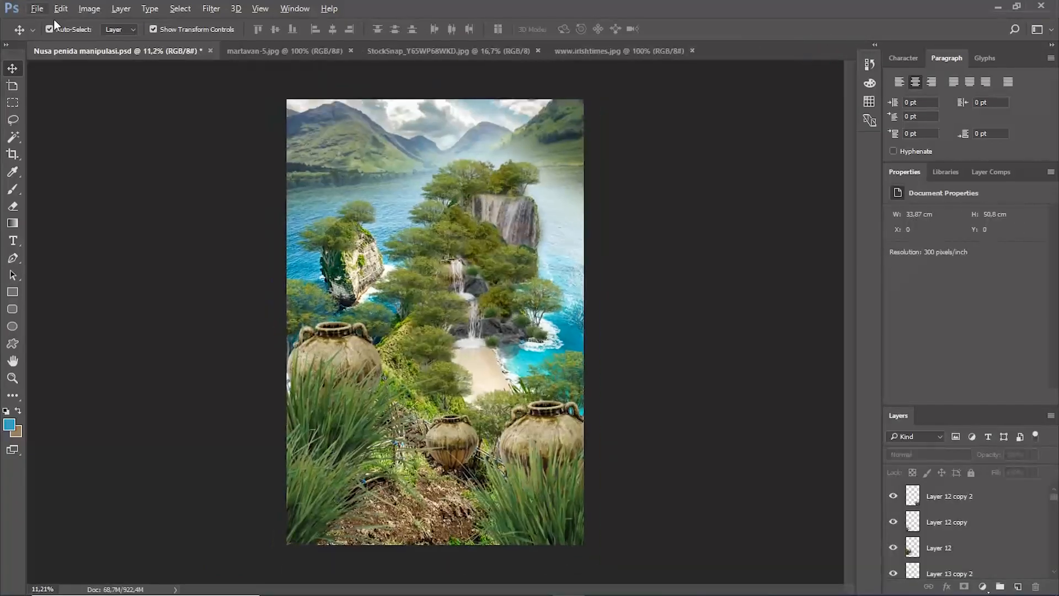
left_click(37, 9)
left_click(43, 34)
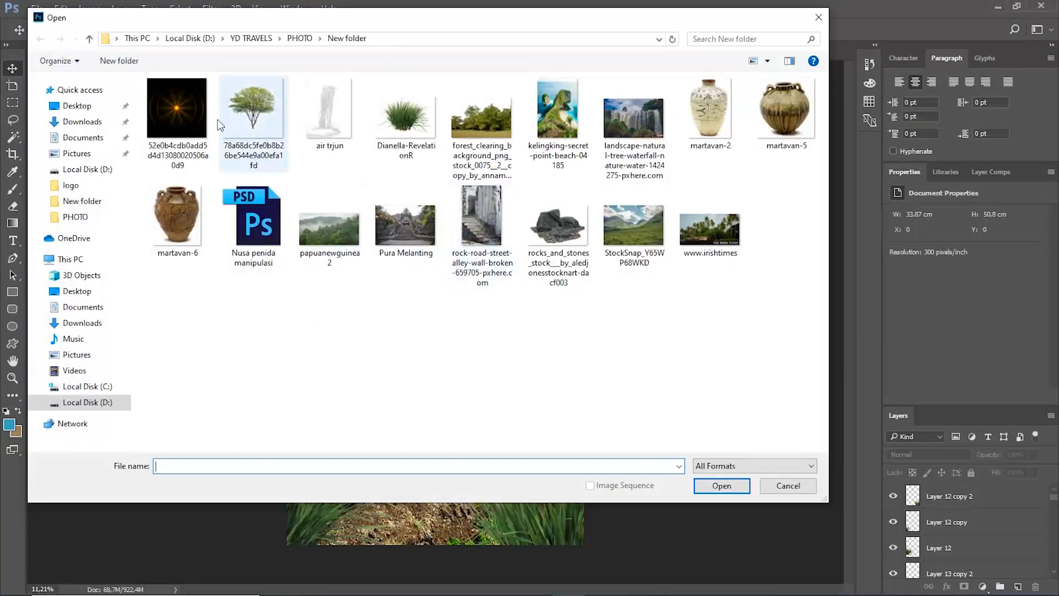
left_click(181, 111)
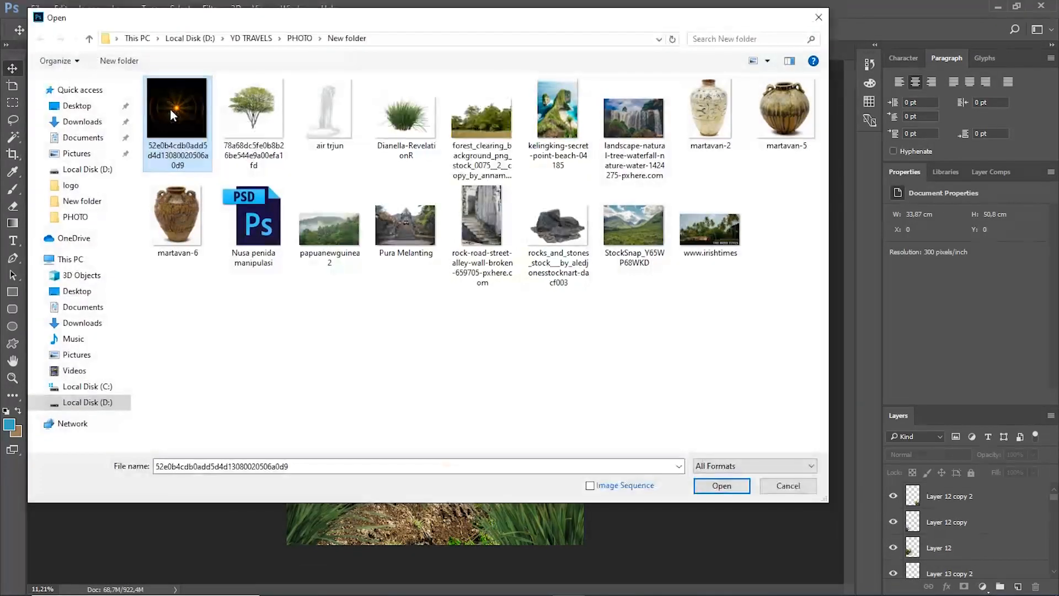
double_click(170, 108)
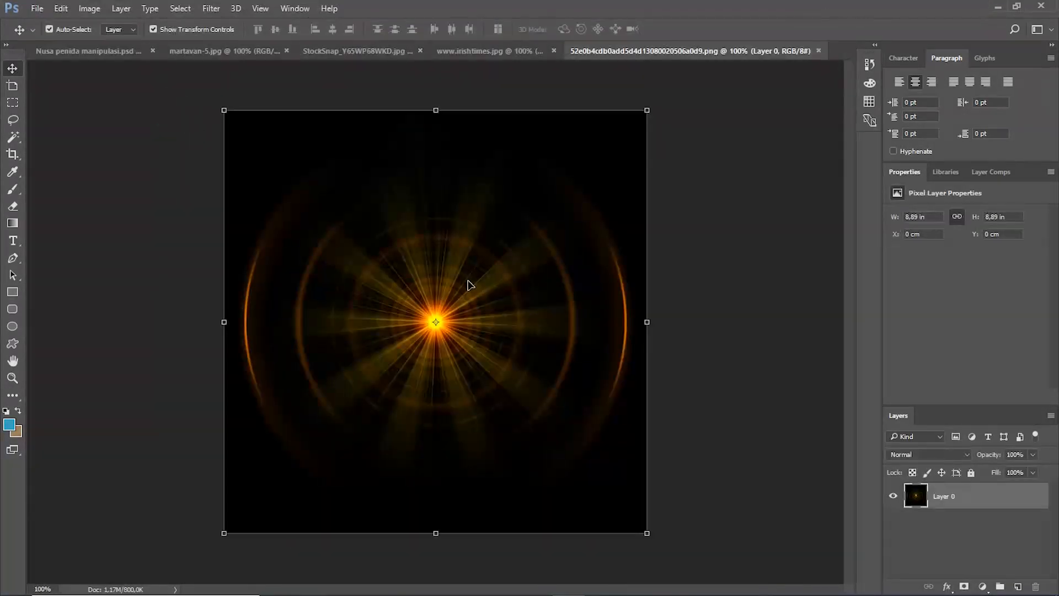
left_click_drag(469, 284, 406, 248)
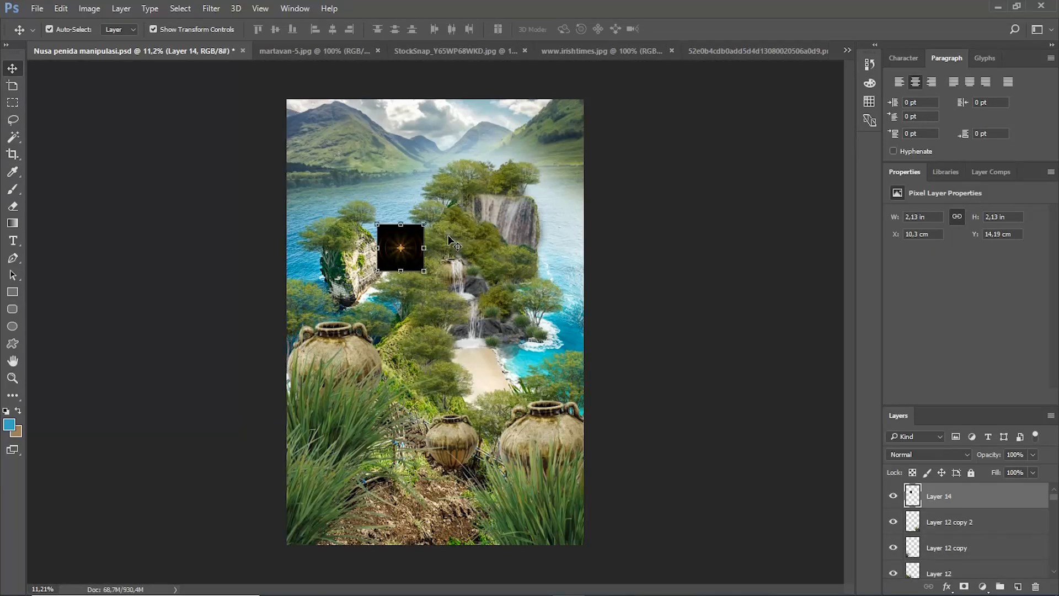
Set the flare layer's blend mode to Screen, place it beside the upper waterfall and enlarge it to about 2.75 in square.
scroll(453, 243, "up", 5)
left_click(944, 456)
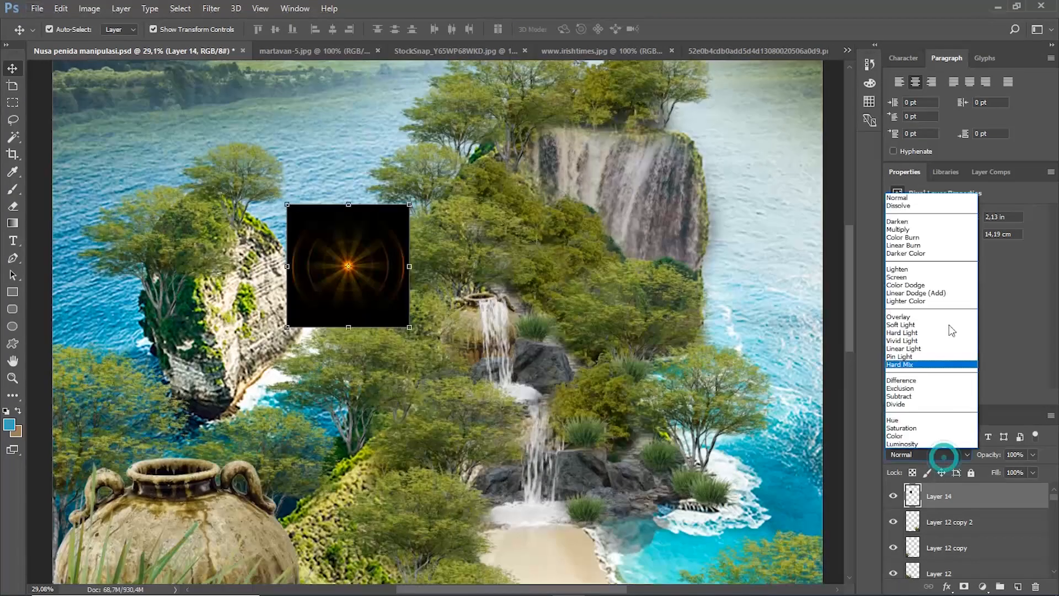
left_click(909, 277)
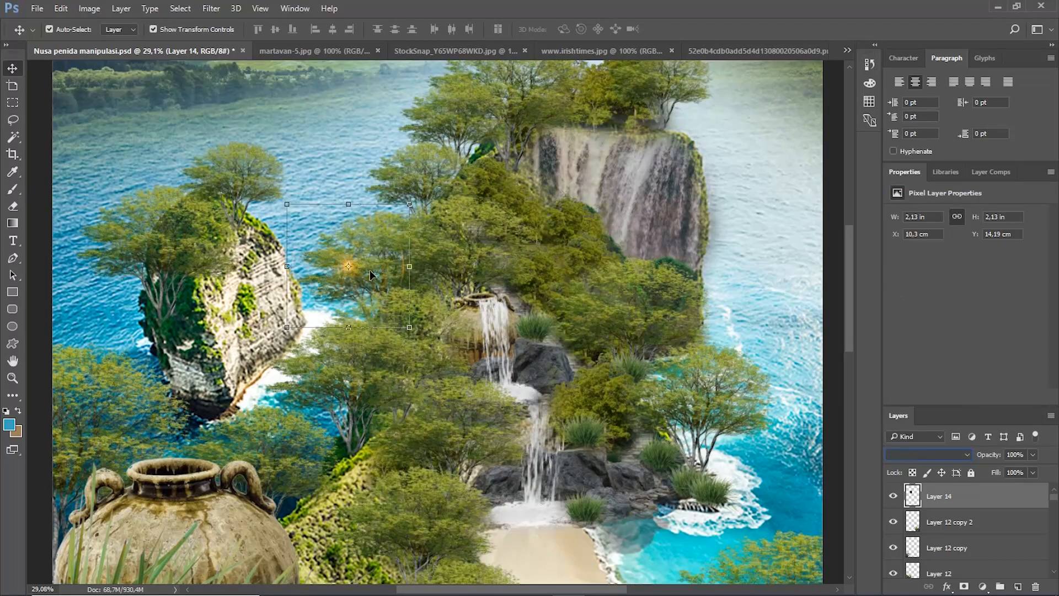
left_click_drag(370, 270, 579, 342)
scroll(579, 343, "down", 1)
scroll(579, 292, "up", 1)
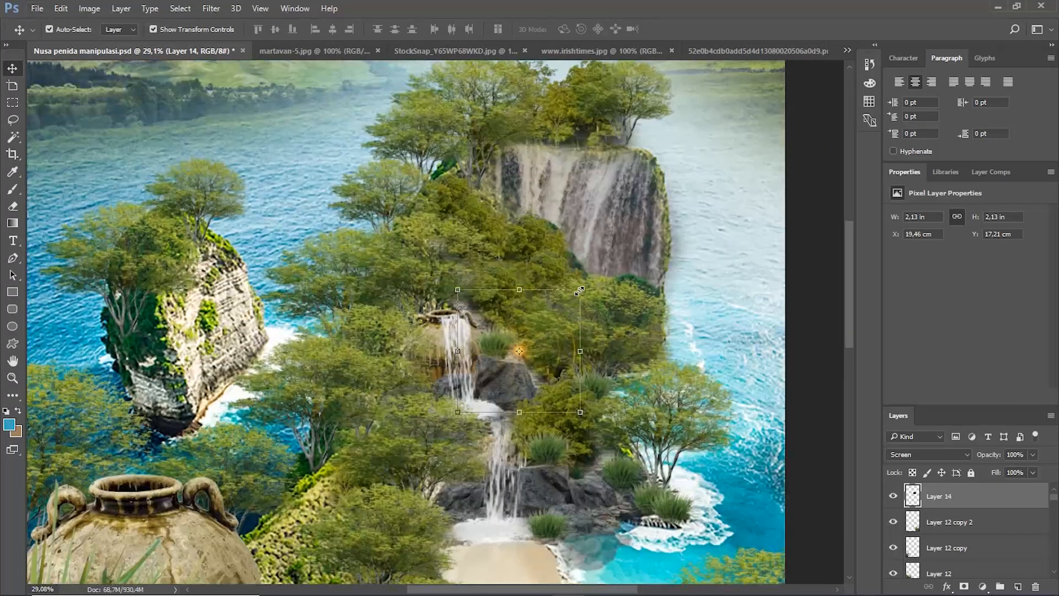
left_click_drag(579, 291, 616, 254)
left_click_drag(559, 325, 540, 354)
left_click(585, 30)
Duplicate the flare onto the green slope, beside the large left jar and between the two right-hand jars.
scroll(551, 253, "down", 4)
left_click_drag(543, 289, 416, 367, "alt")
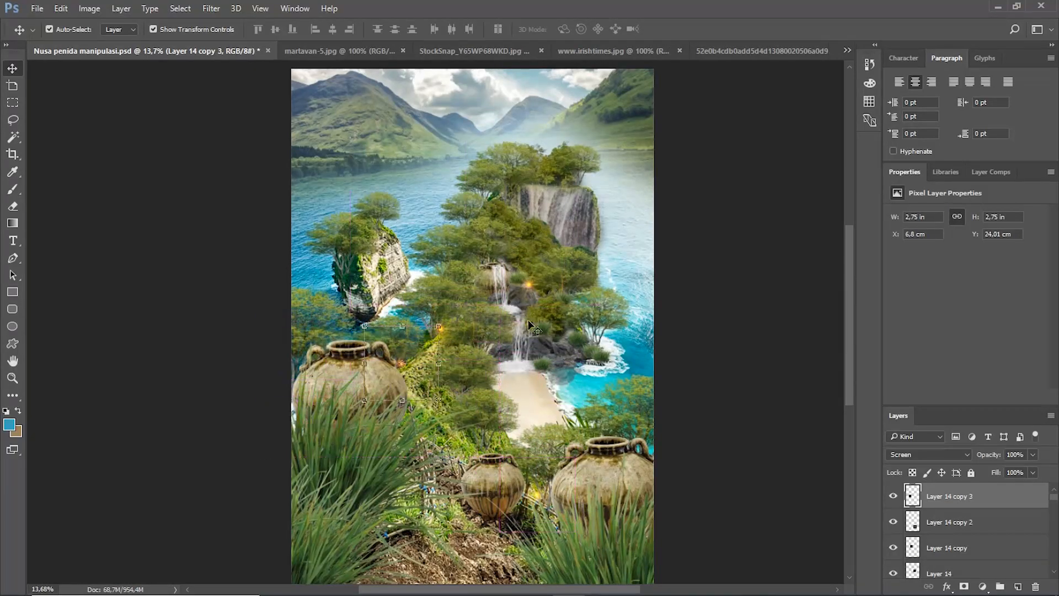
left_click(676, 347)
scroll(638, 347, "up", 4)
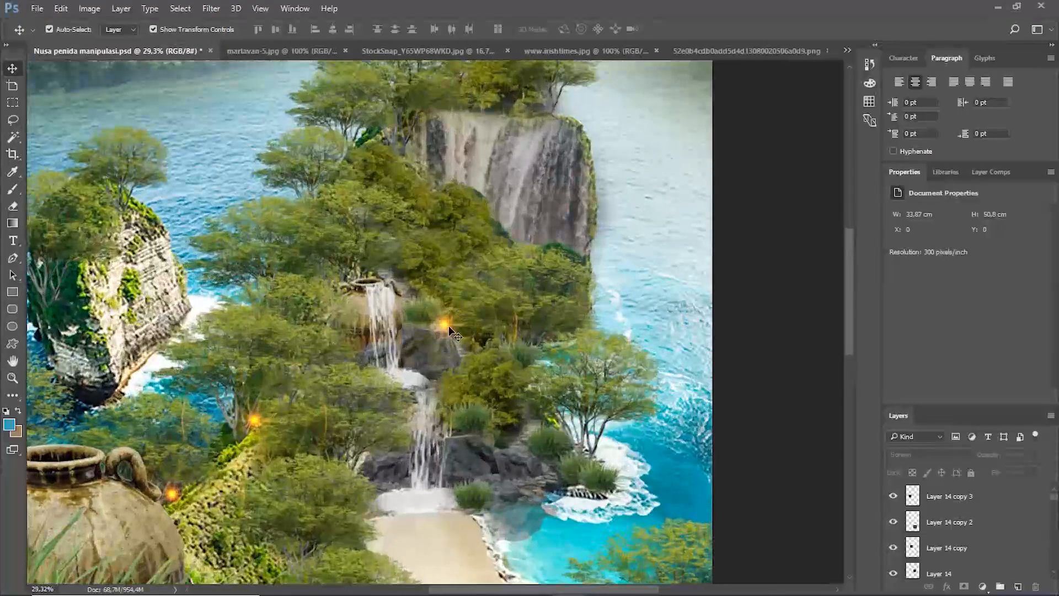
Enlarge the original flare to about 10.47 in square and position its centre over the rocks beside the waterfall.
left_click(446, 325)
left_click_drag(524, 244, 826, 87)
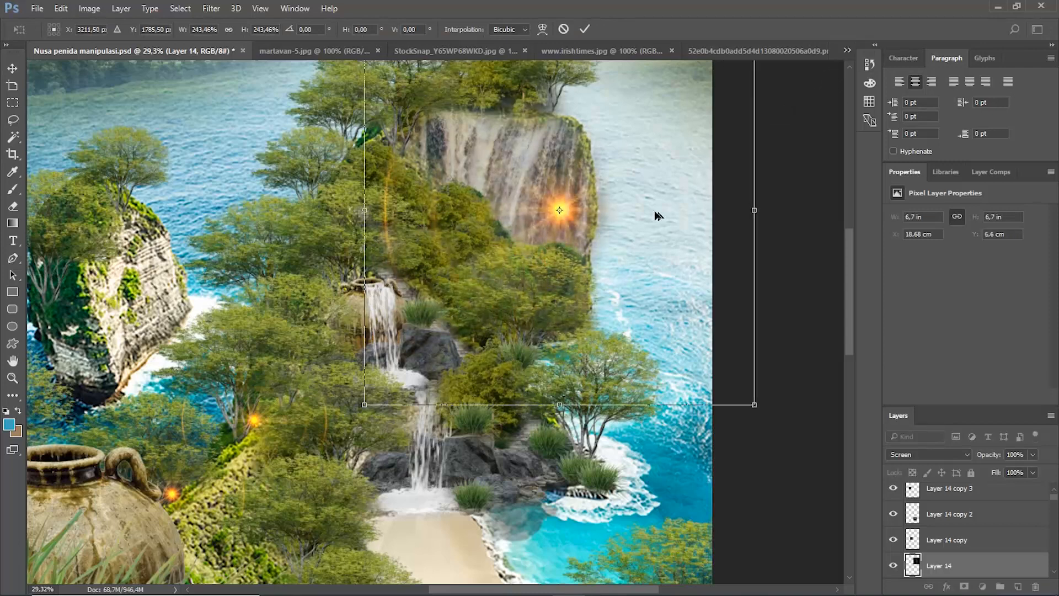
left_click_drag(654, 211, 544, 327)
left_click_drag(641, 128, 772, 72)
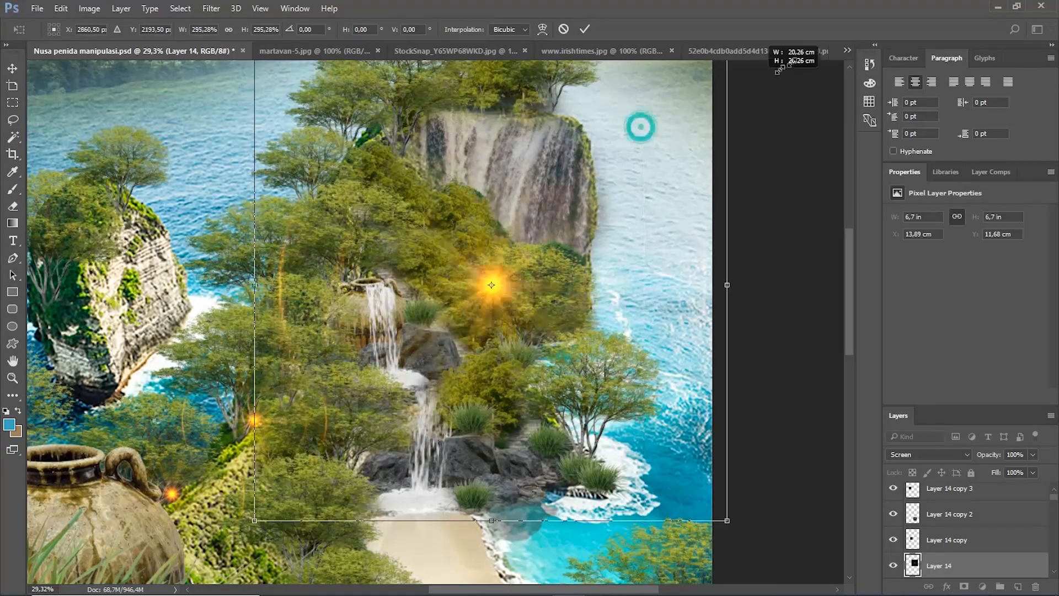
scroll(694, 260, "up", 3)
left_click_drag(646, 324, 552, 460)
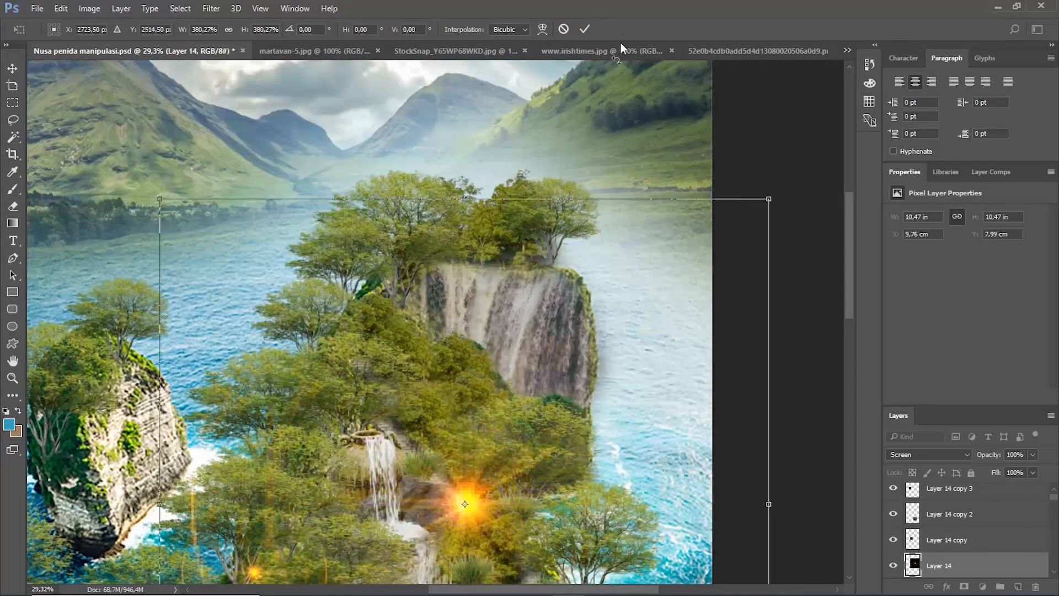
left_click(586, 29)
Apply a Gaussian Blur with a radius above 20.8 pixels to the enlarged flare, turning it into a soft glow.
scroll(578, 219, "down", 6)
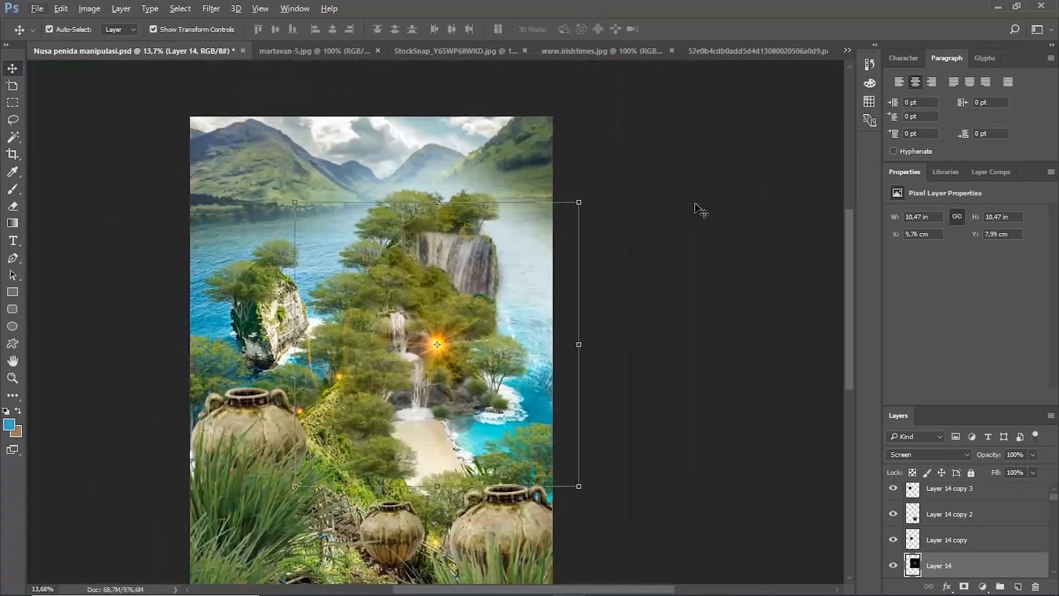
scroll(550, 245, "up", 3)
left_click(493, 291)
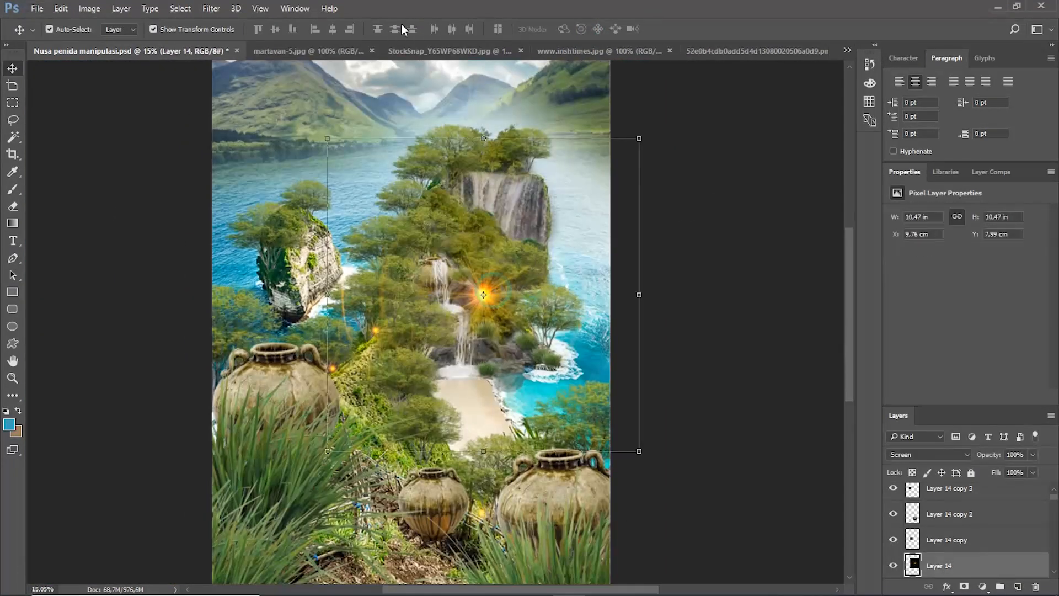
left_click(211, 9)
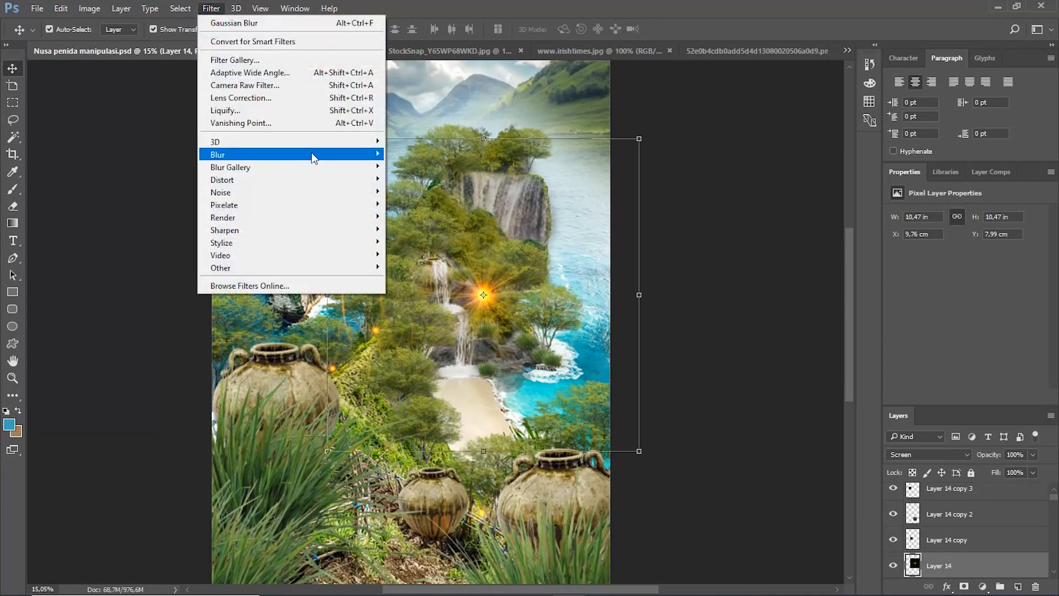
mouse_move(375, 154)
left_click(411, 205)
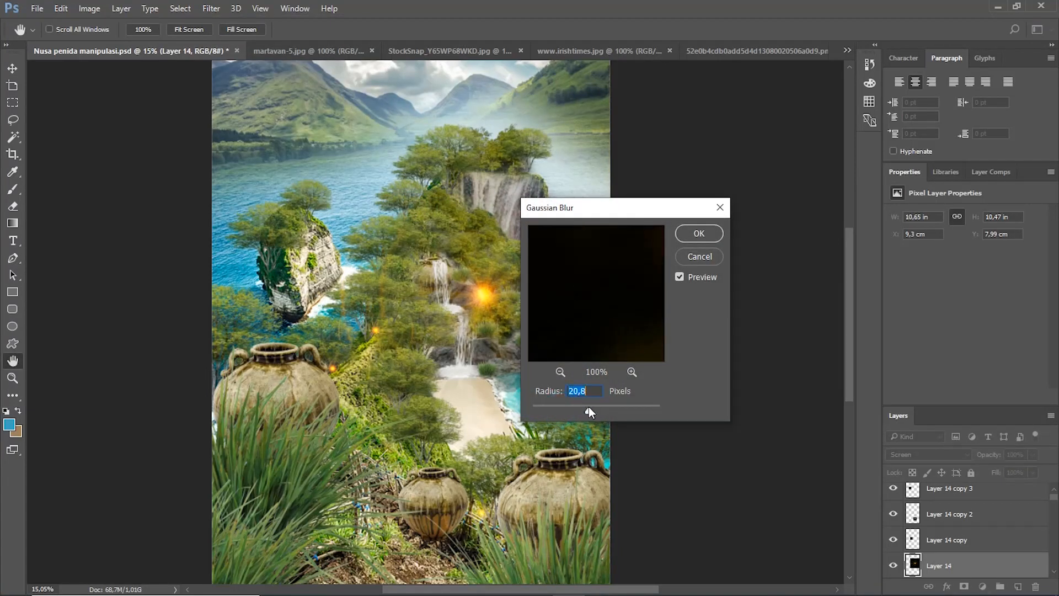
left_click_drag(588, 408, 613, 409)
left_click(699, 233)
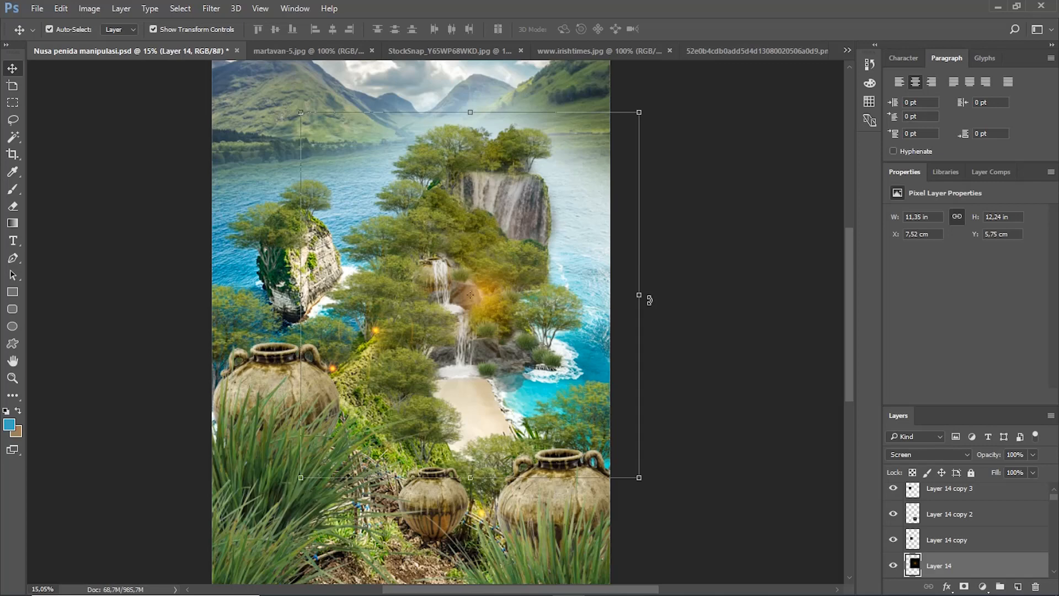
Duplicate the blurred glow to the trees left of the cliff and between the right-hand jars, enlarging the latter to about 14.64 by 15.78 in.
left_click_drag(505, 284, 414, 177)
left_click_drag(419, 180, 507, 518)
left_click_drag(638, 329, 687, 275)
mouse_move(539, 500)
left_mouse_down()
mouse_move(548, 471)
mouse_move(549, 483)
left_mouse_up()
key("Return")
Duplicate the enlarged glow from between the jars onto the slope beside the large left jar.
left_click_drag(481, 512, 335, 369)
key("ctrl+z")
left_click_drag(538, 479, 414, 335)
Examine the glows across the whole composite and up close around the cliff and mountains.
scroll(369, 340, "down", 8)
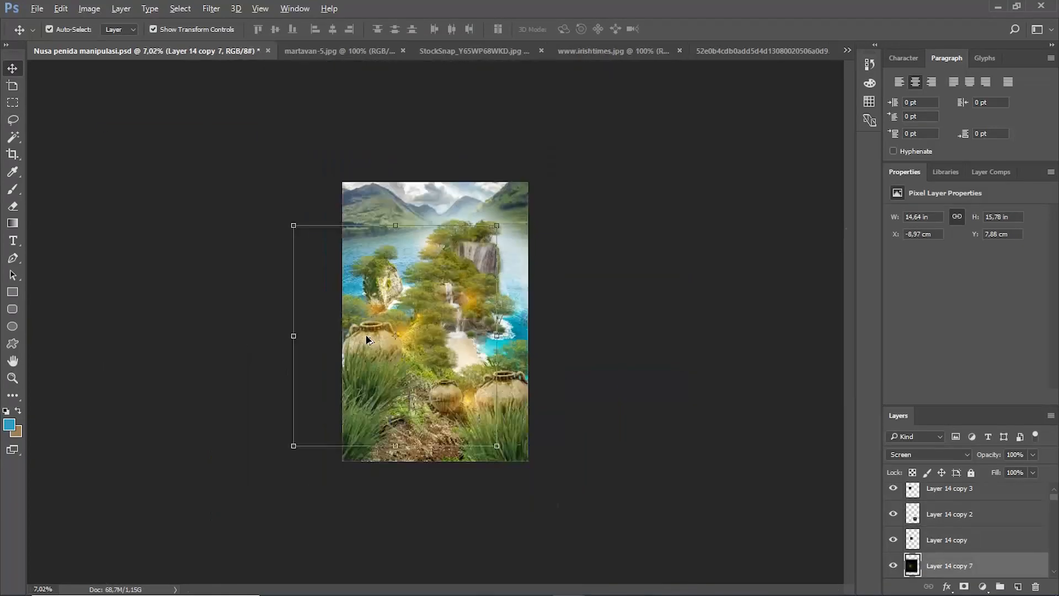
left_click(275, 336)
scroll(453, 309, "up", 10)
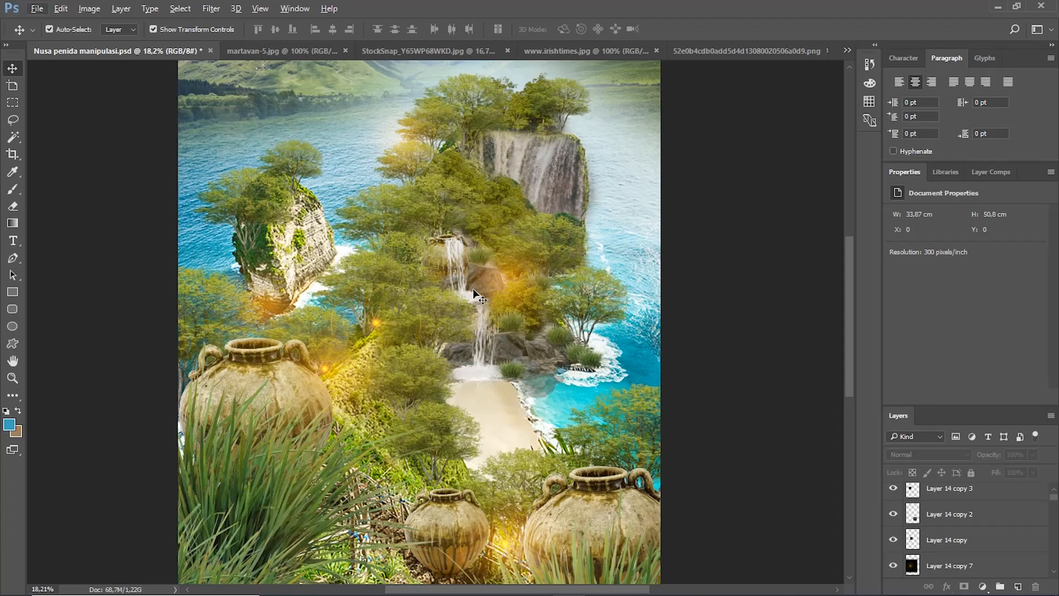
scroll(662, 278, "down", 8)
scroll(477, 279, "up", 12)
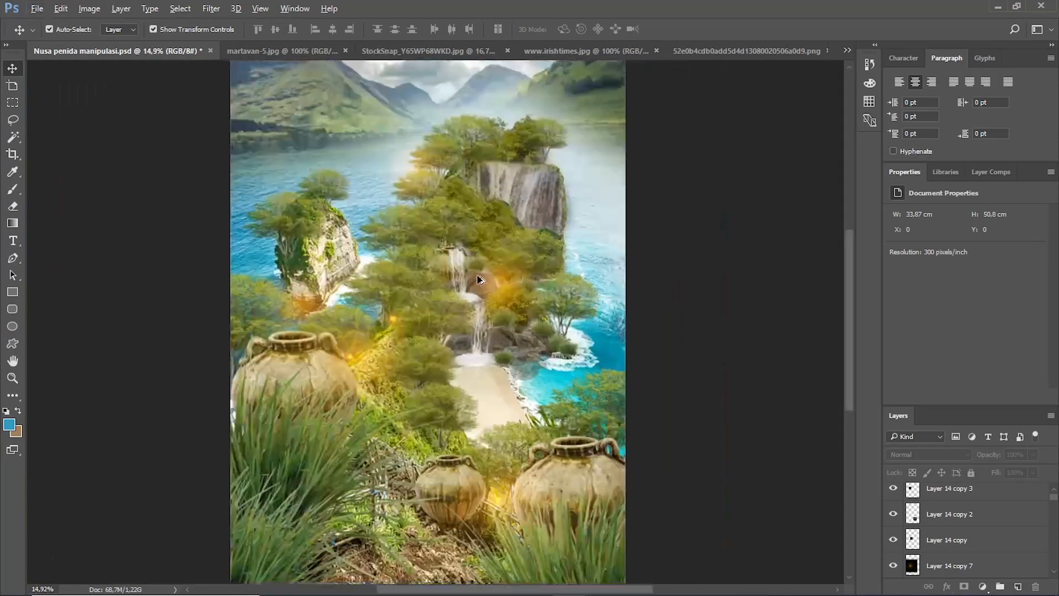
left_click(268, 167)
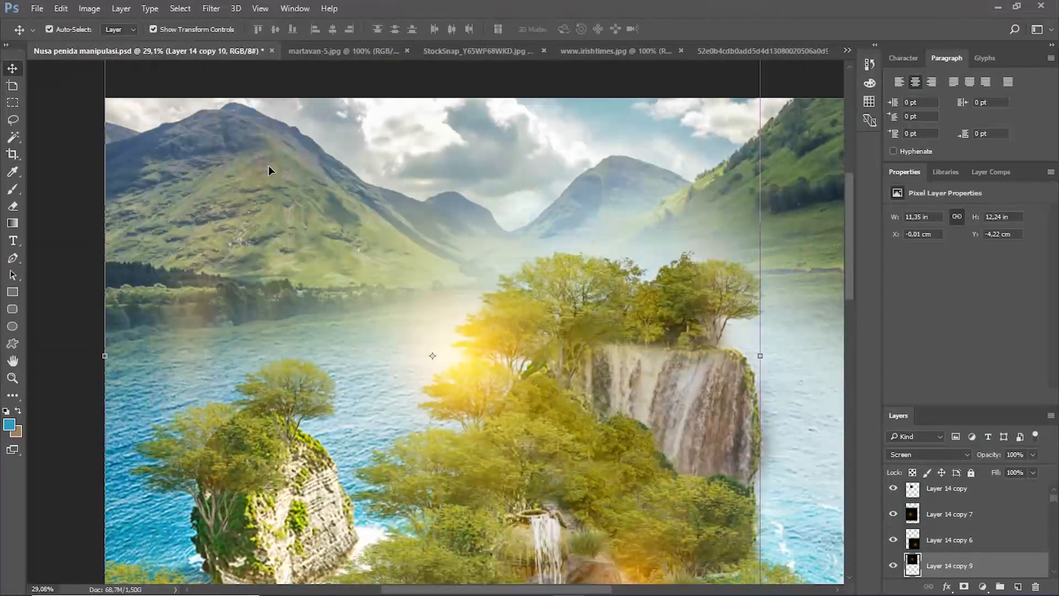
left_click(800, 143)
key("ctrl+0")
Switch to the Photography workspace and add a Color Balance adjustment with midtones at Cyan-Red -11 and Yellow-Blue -24.
left_click(1037, 29)
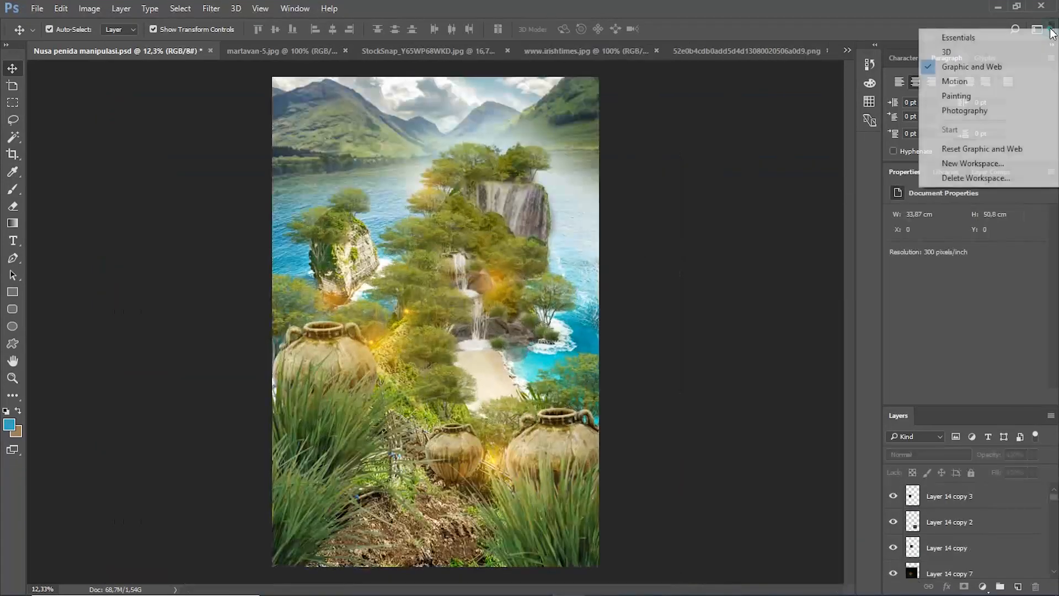
left_click(992, 115)
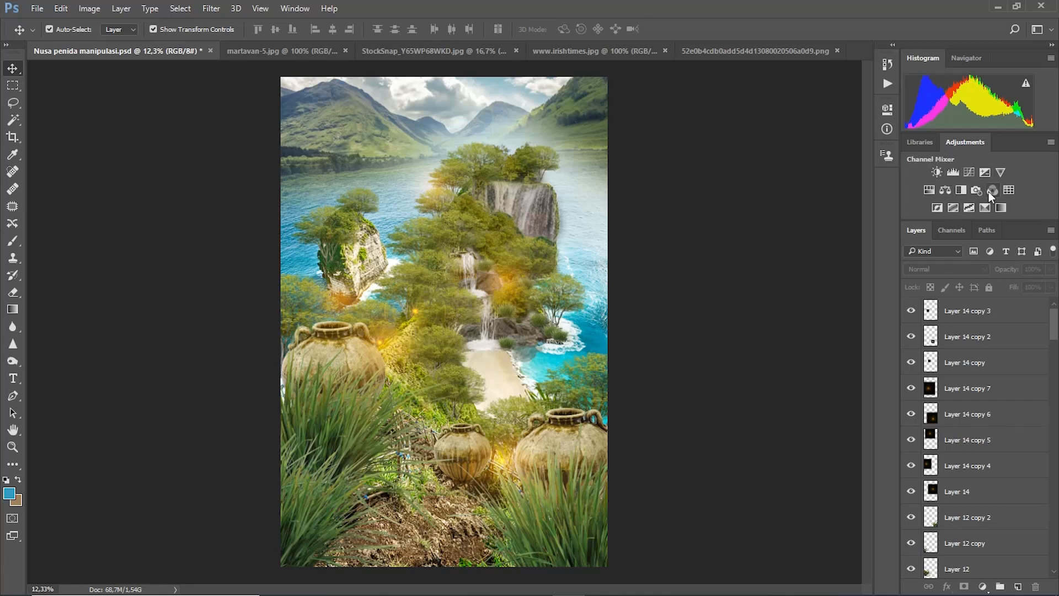
left_click(945, 191)
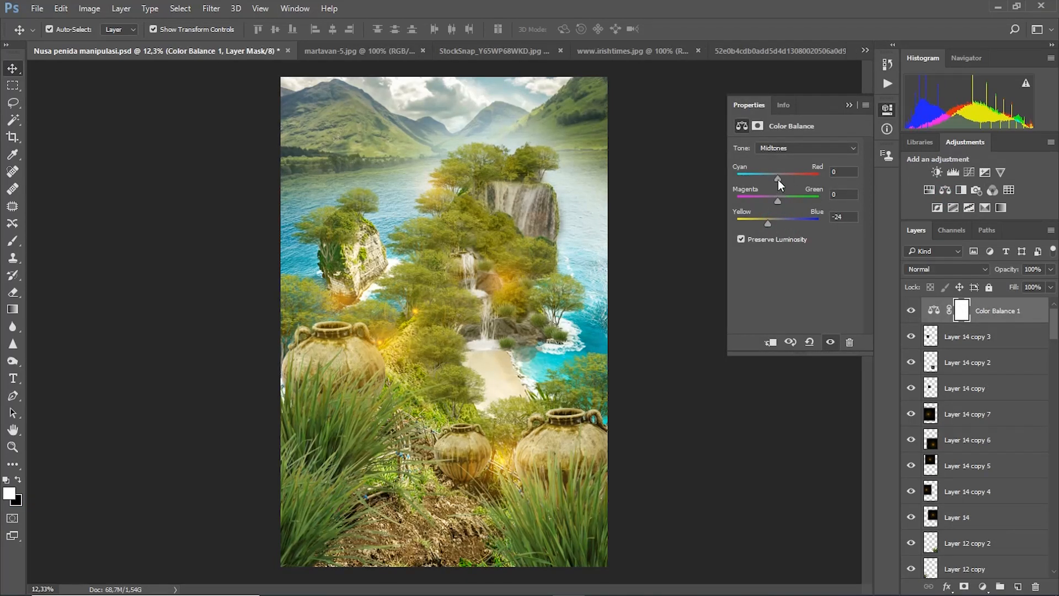
left_click_drag(779, 180, 772, 180)
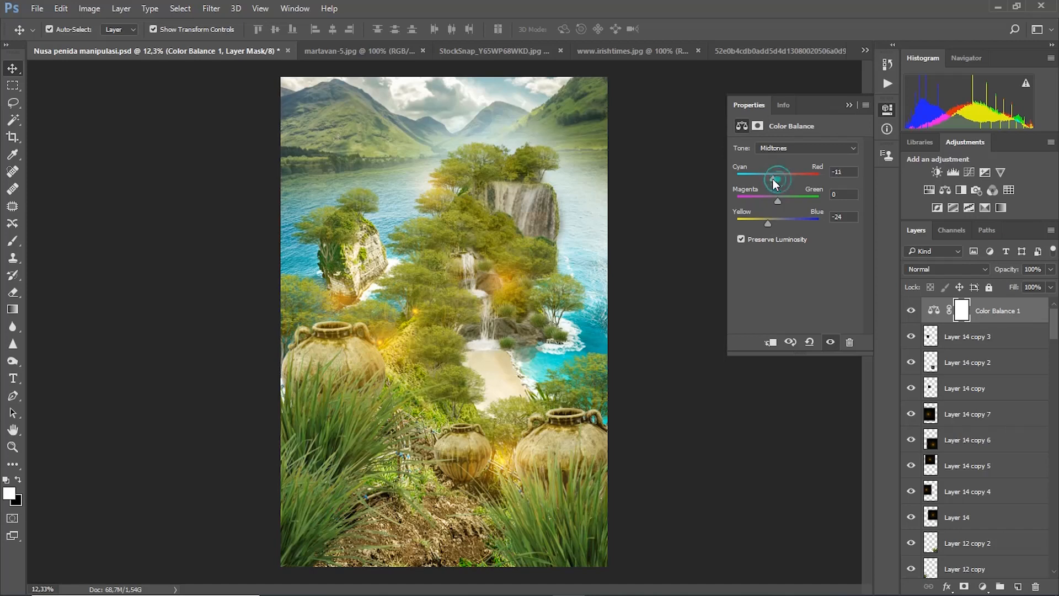
Set the Color Balance shadows to Yellow-Blue +23 and Cyan-Red -13.
left_click(805, 154)
left_click(798, 156)
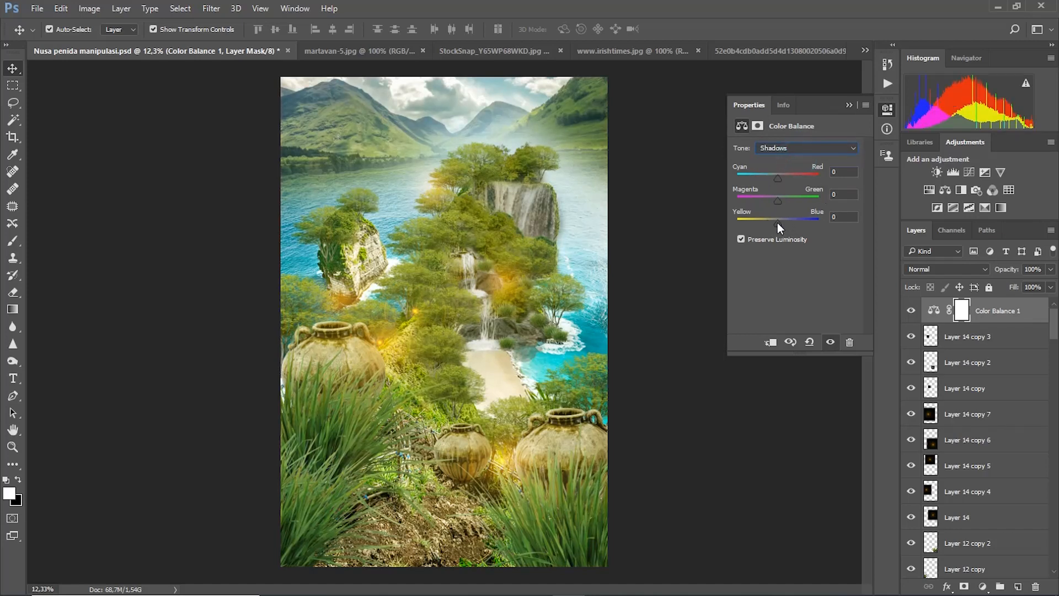
left_click_drag(778, 222, 785, 223)
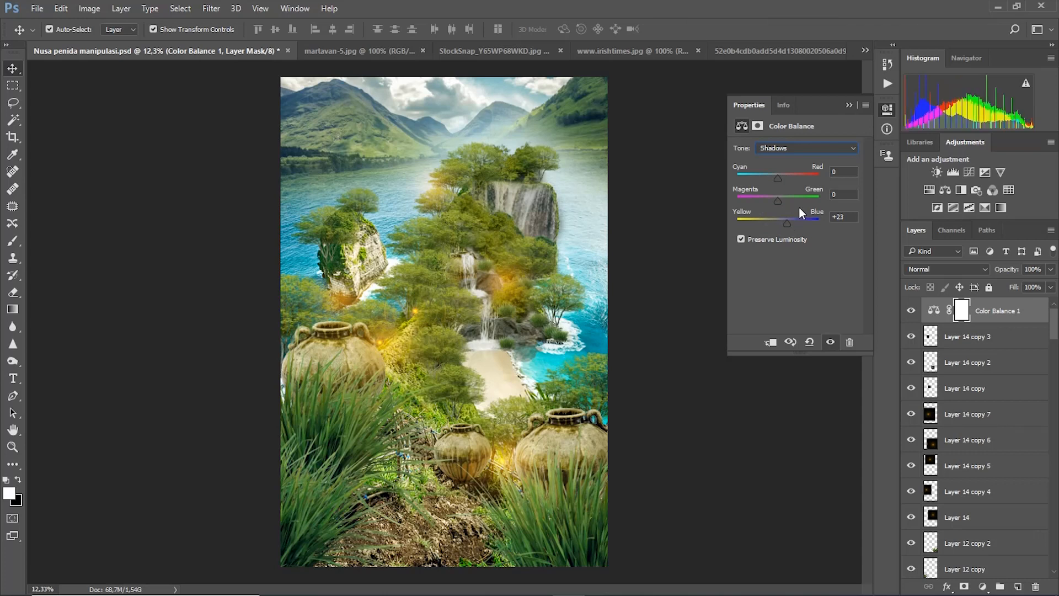
left_click_drag(775, 177, 772, 178)
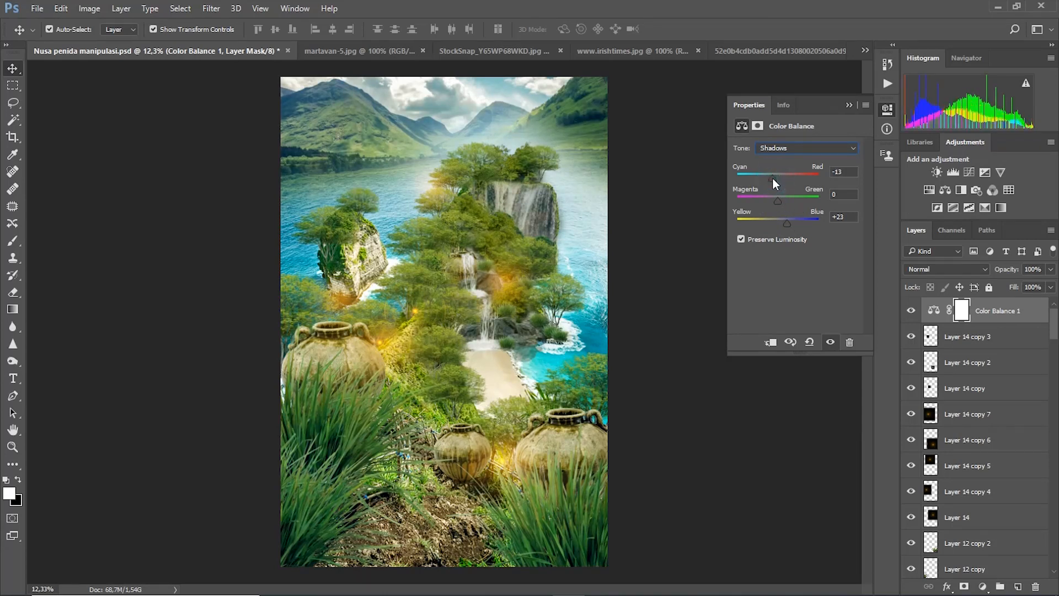
left_click(850, 104)
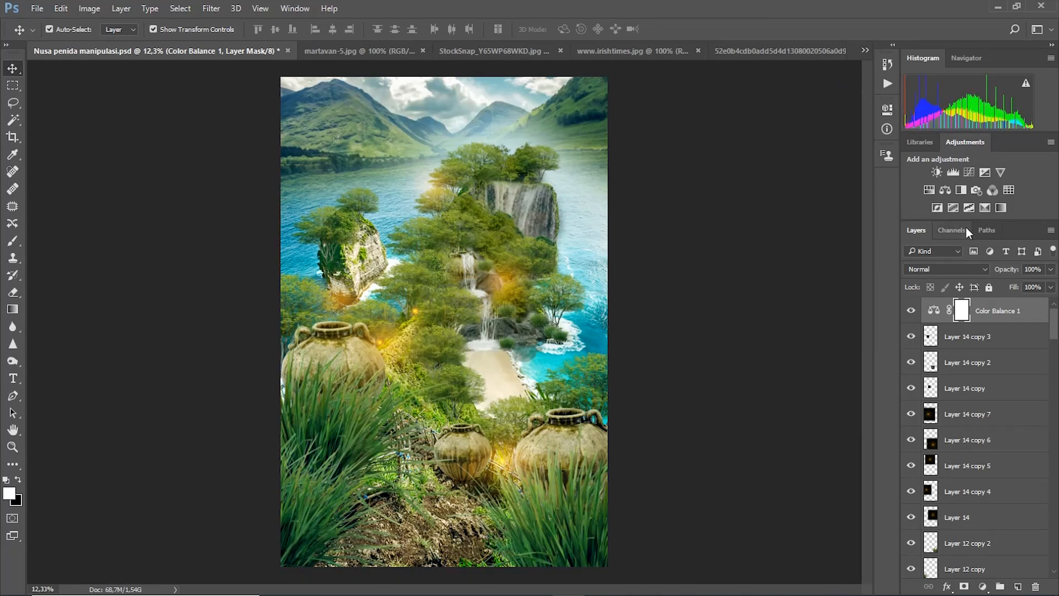
Add a Brightness/Contrast adjustment above the Color Balance layer with contrast at about 17.
left_click(936, 173)
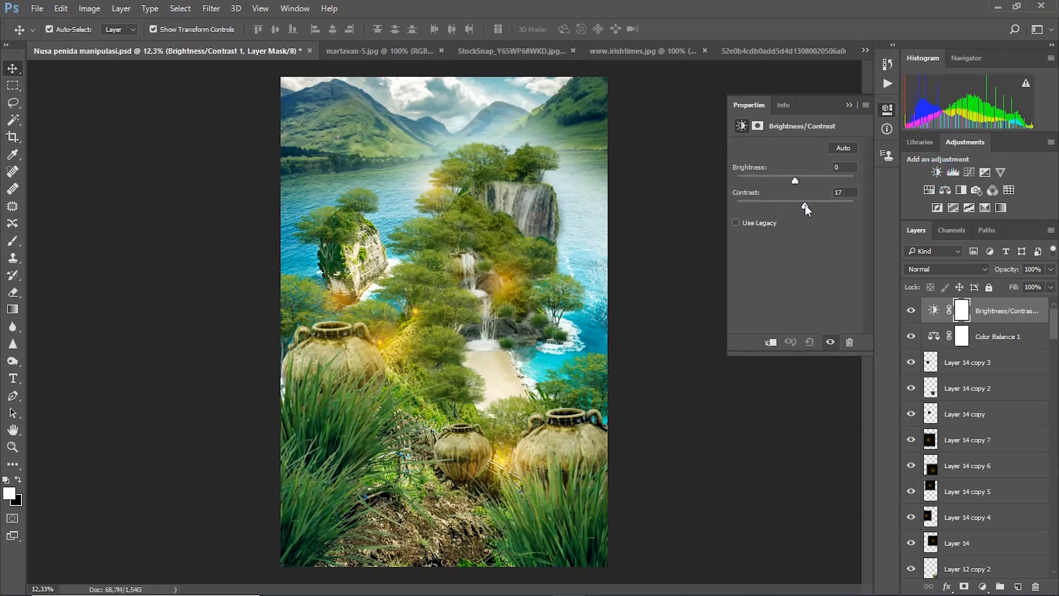
left_click_drag(805, 209, 794, 182)
left_click(849, 106)
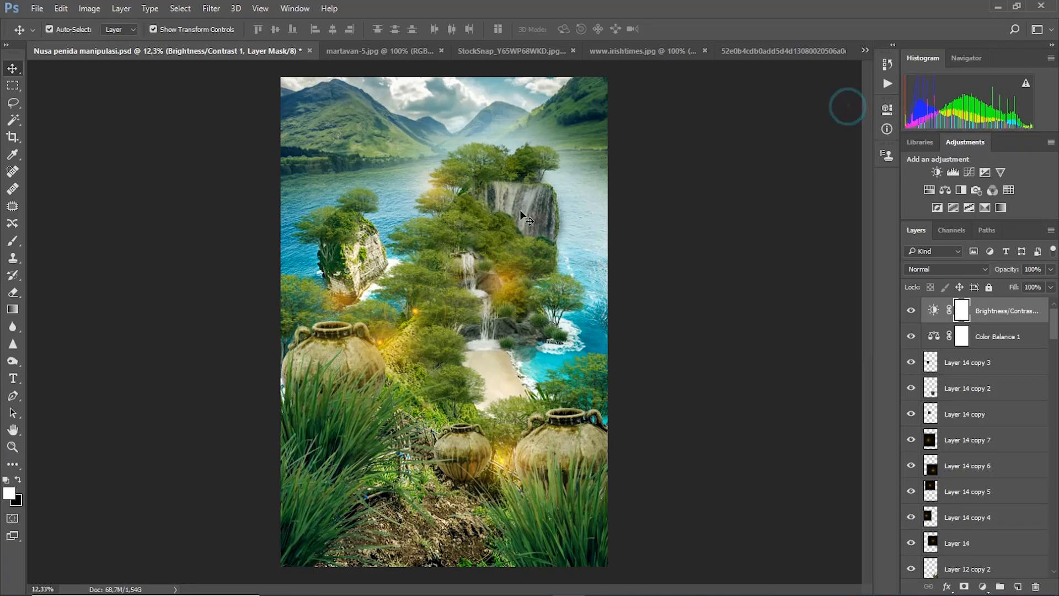
Examine the colour-adjusted composite at several magnifications, from the mountains down to the grass and jars.
scroll(468, 237, "down", 6)
scroll(457, 292, "up", 7)
scroll(456, 291, "down", 4)
scroll(456, 294, "up", 5)
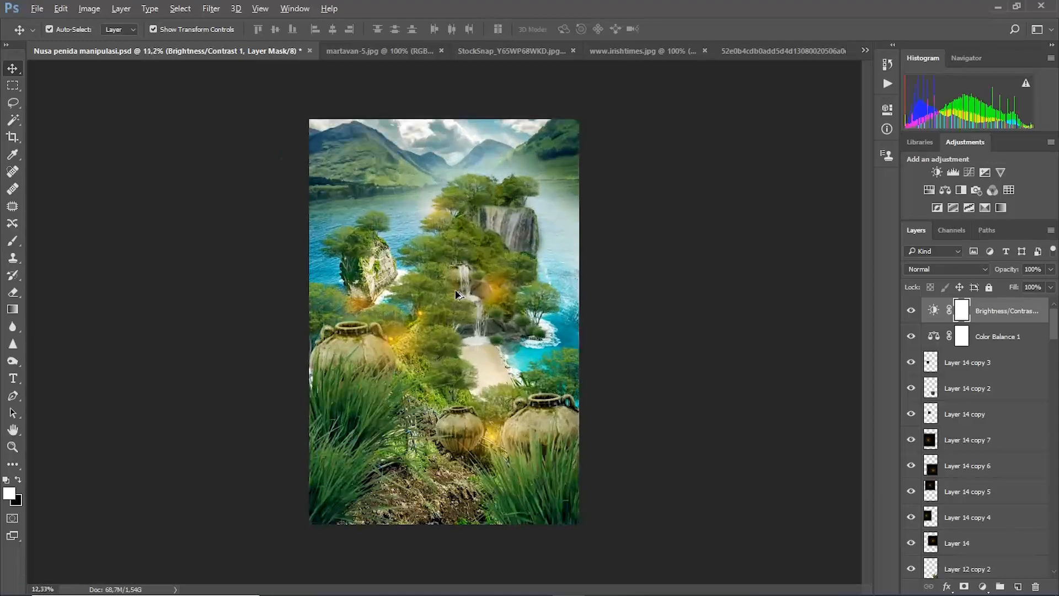
scroll(456, 292, "down", 5)
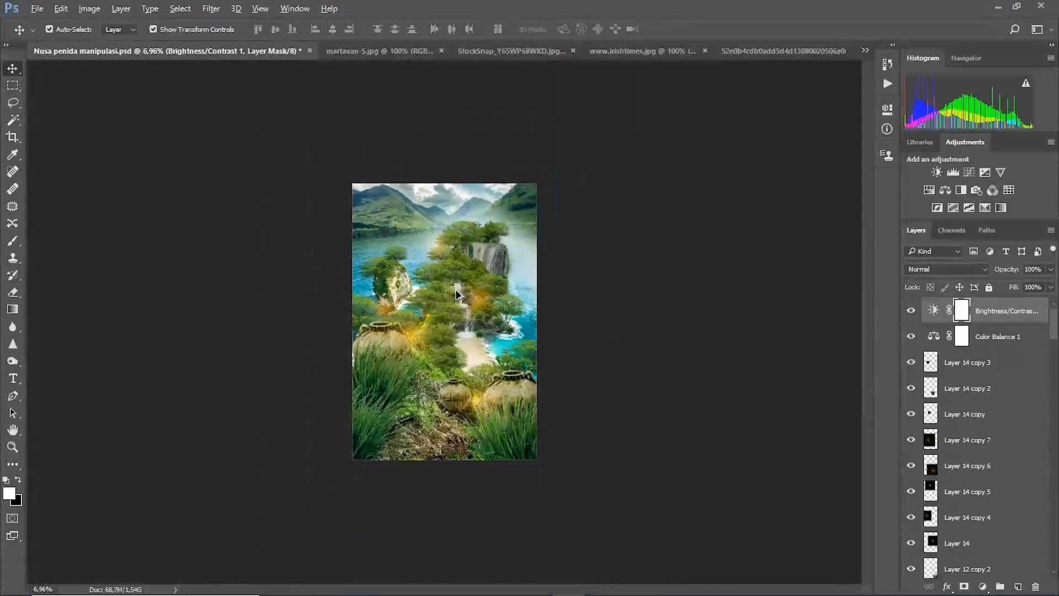
scroll(457, 293, "up", 2)
scroll(456, 294, "down", 2)
scroll(456, 295, "up", 2)
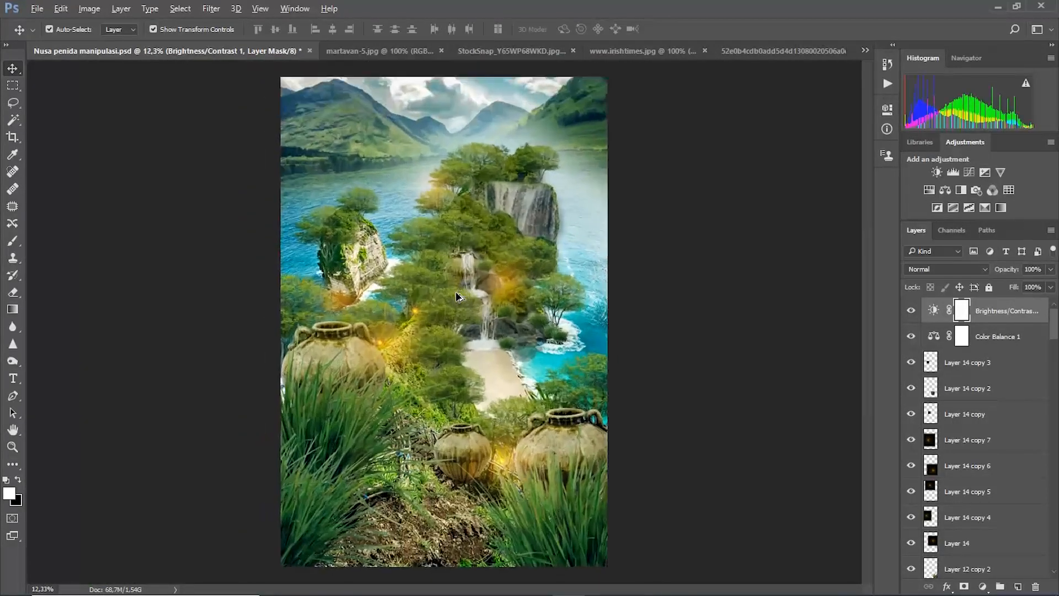
scroll(457, 296, "down", 1)
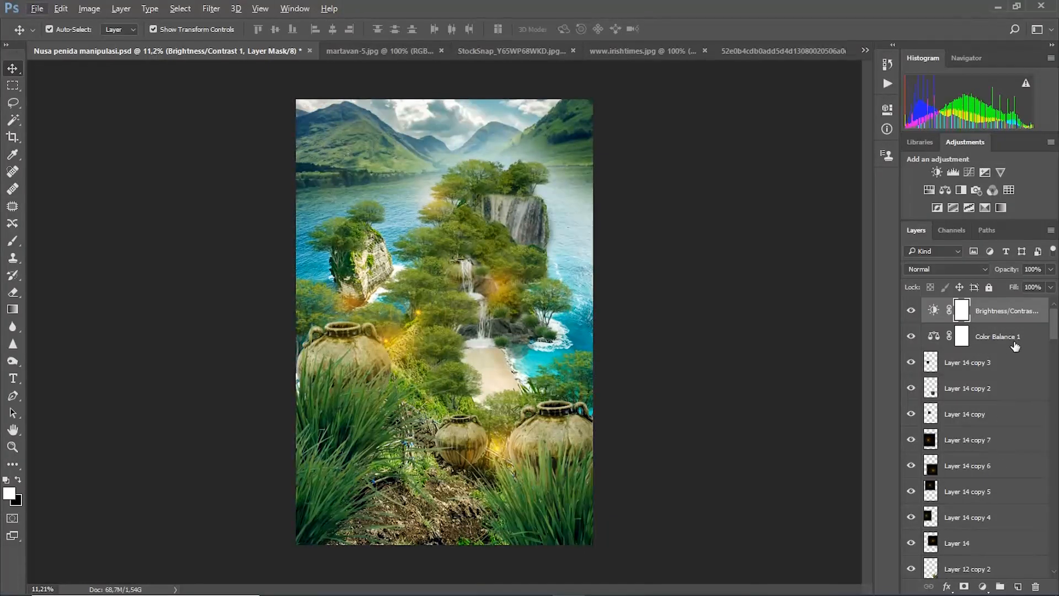
Add a new empty layer above the Brightness/Contrast adjustment and set its blend mode to Soft Light.
left_click(1018, 588)
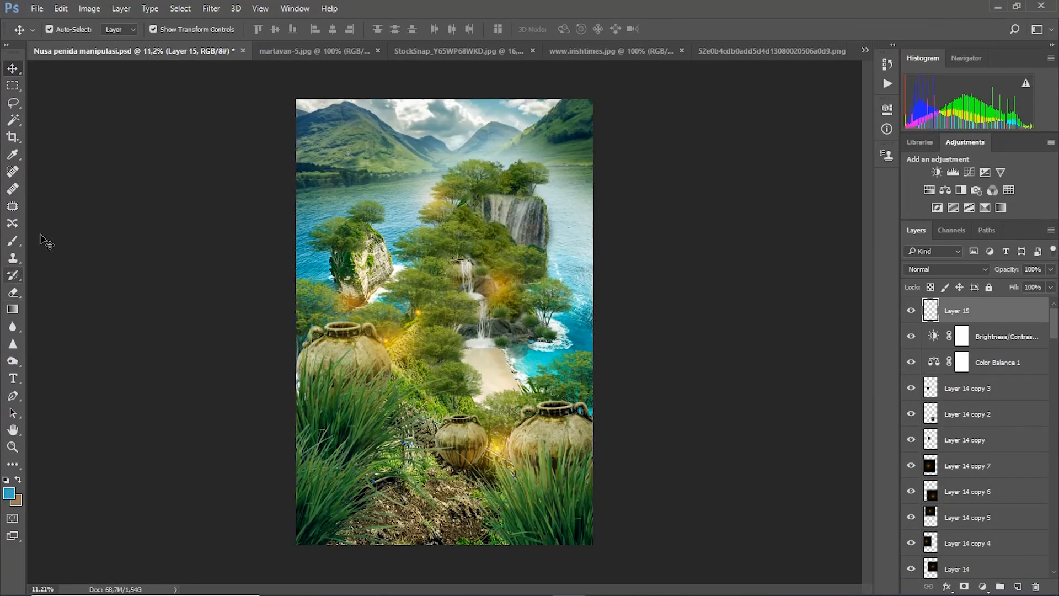
left_click(952, 270)
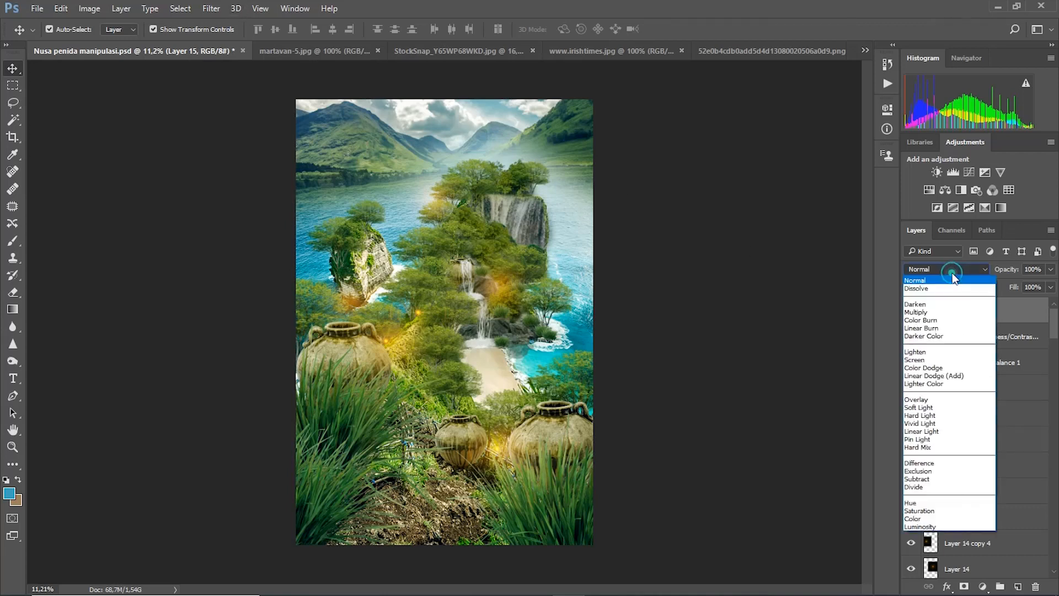
left_click(930, 408)
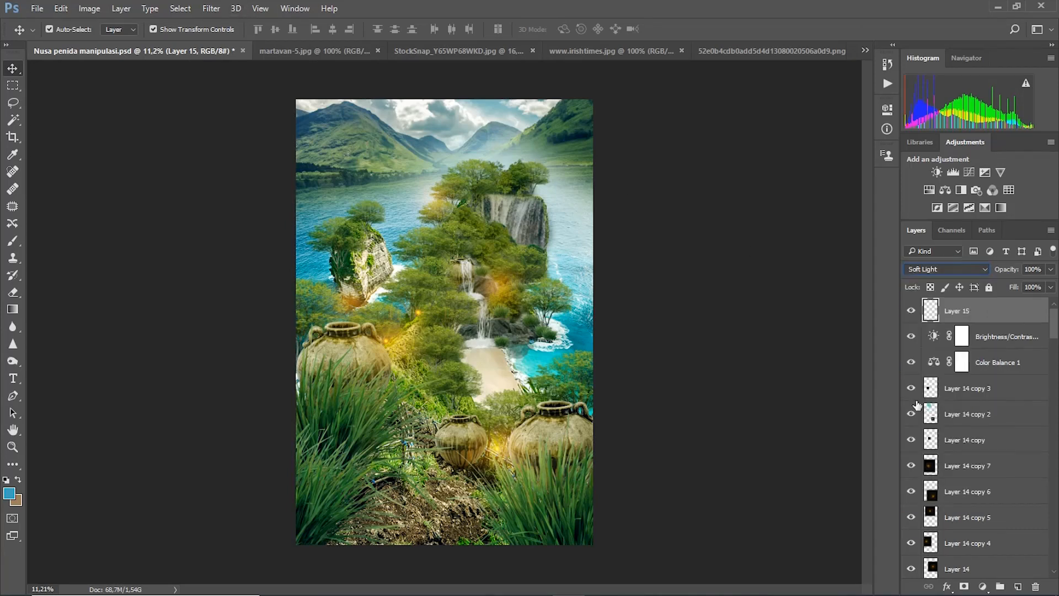
Set the foreground colour to black and prepare a soft brush of 1457 px at 0% hardness.
left_click(10, 496)
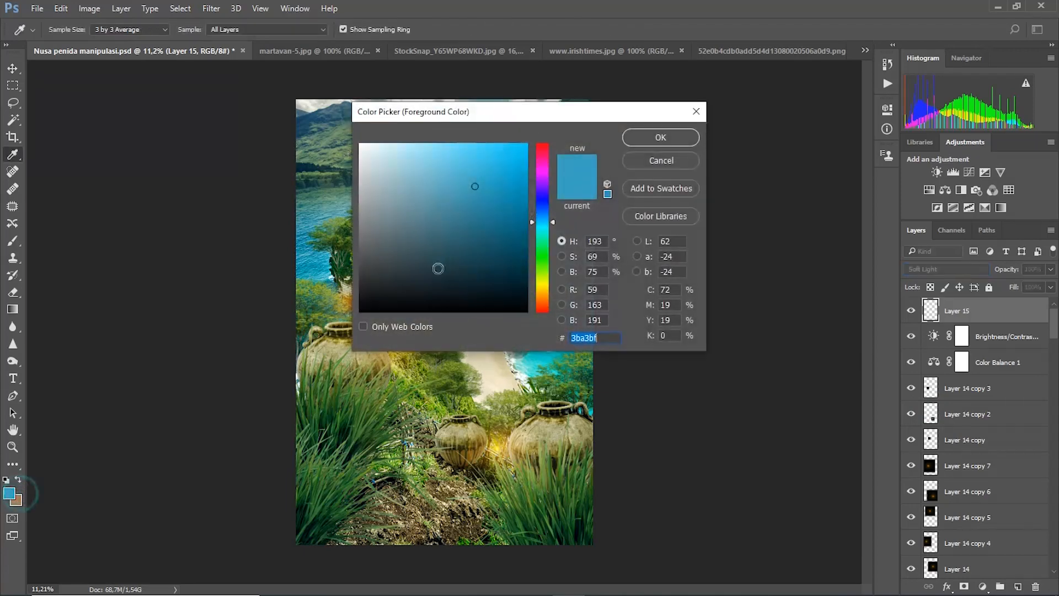
left_click_drag(472, 184, 527, 312)
left_click(628, 145)
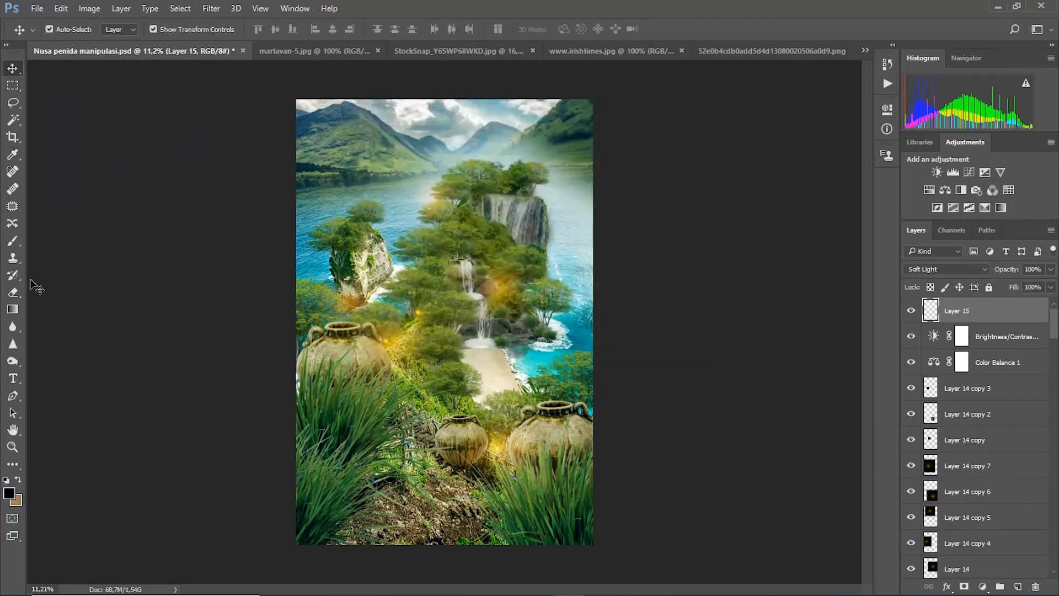
left_click(13, 241)
right_click(425, 238)
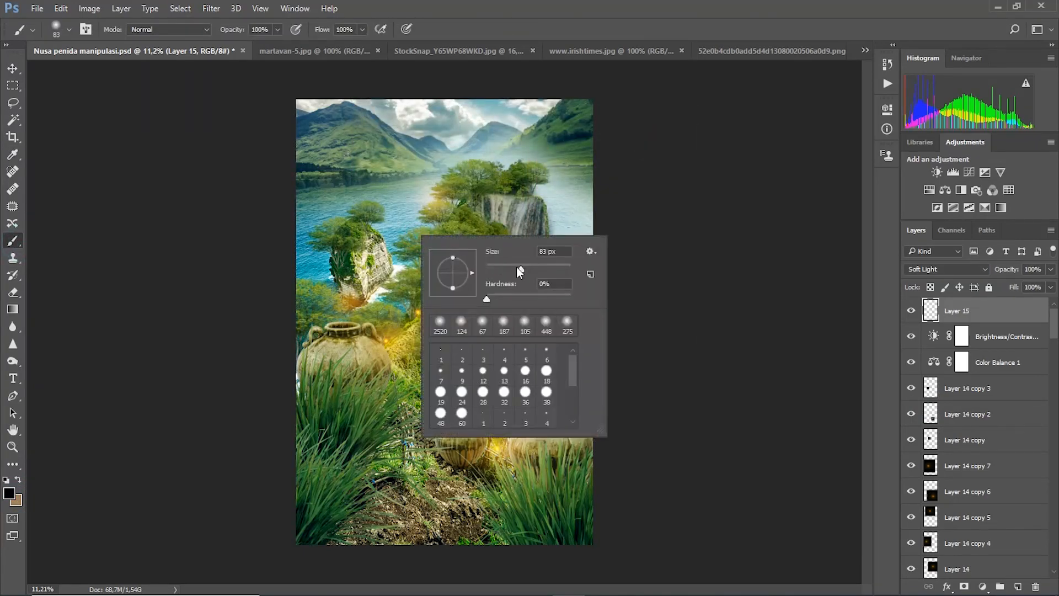
left_click_drag(521, 269, 567, 277)
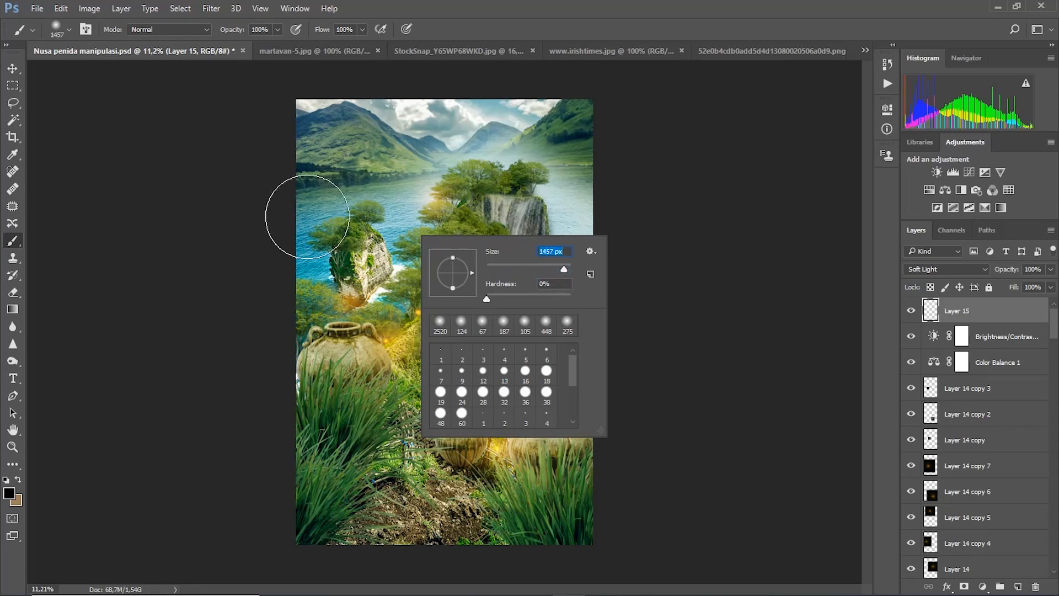
Shade the composite's outer edges on the Soft Light layer with the large soft black brush, undoing the last stroke.
left_click(260, 370)
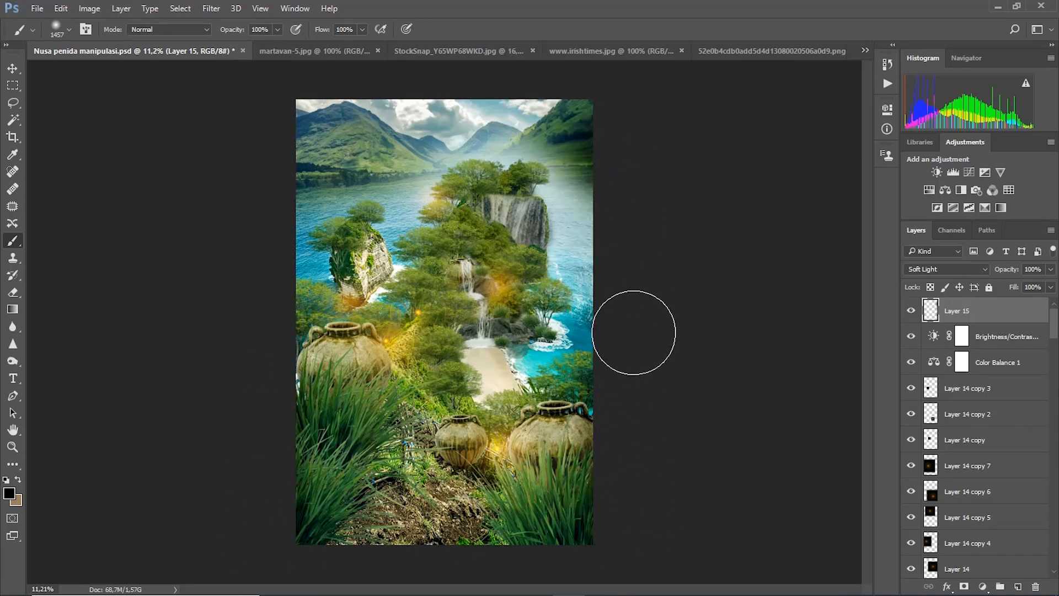
key("ctrl+z")
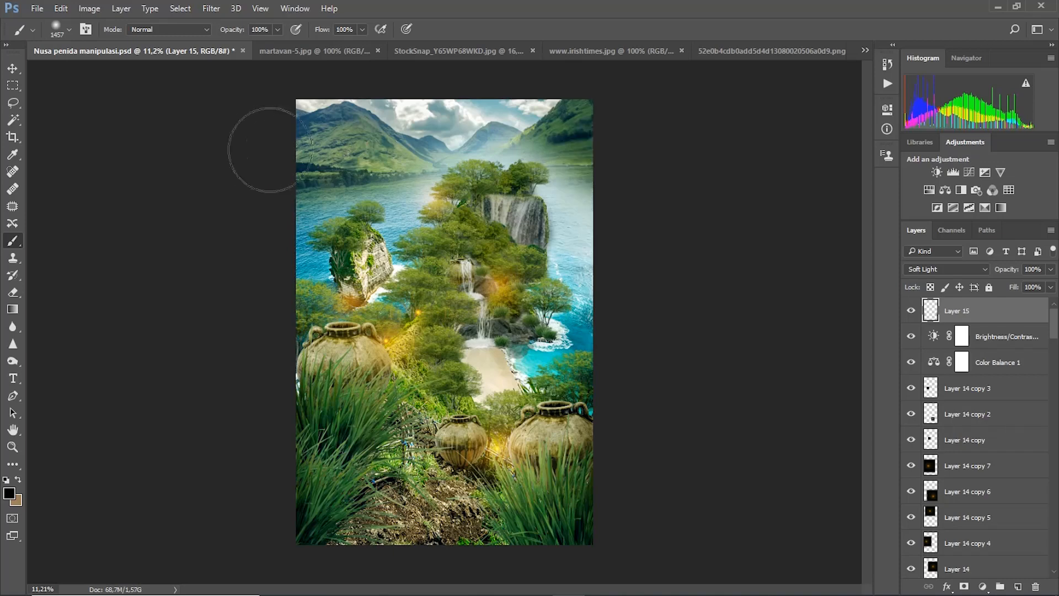
scroll(509, 181, "down", 4)
scroll(446, 338, "up", 3)
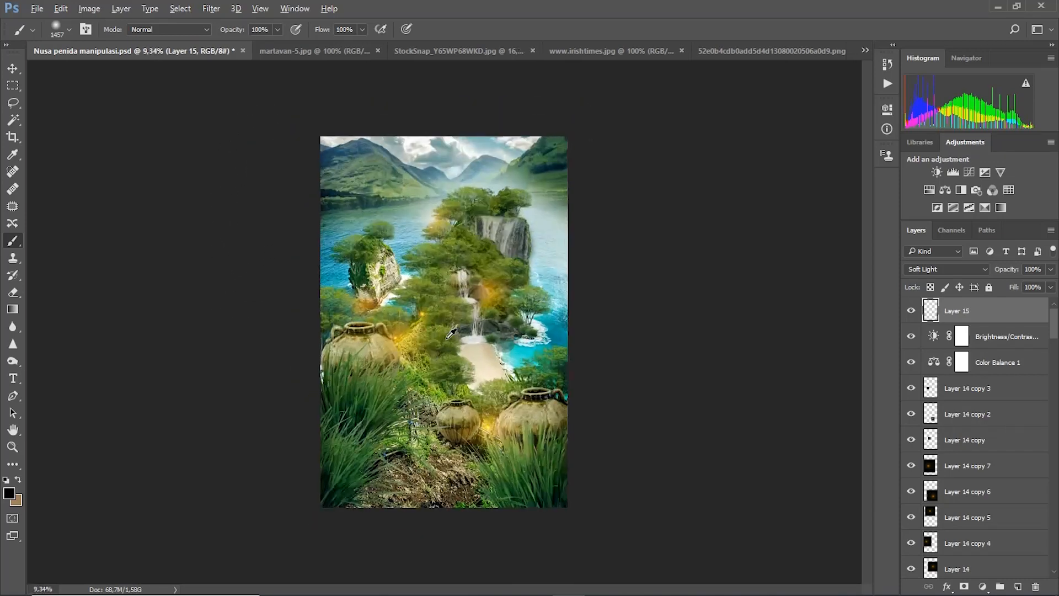
Try a soft black dab over the lower trees beside the beach and undo it.
left_click(446, 386)
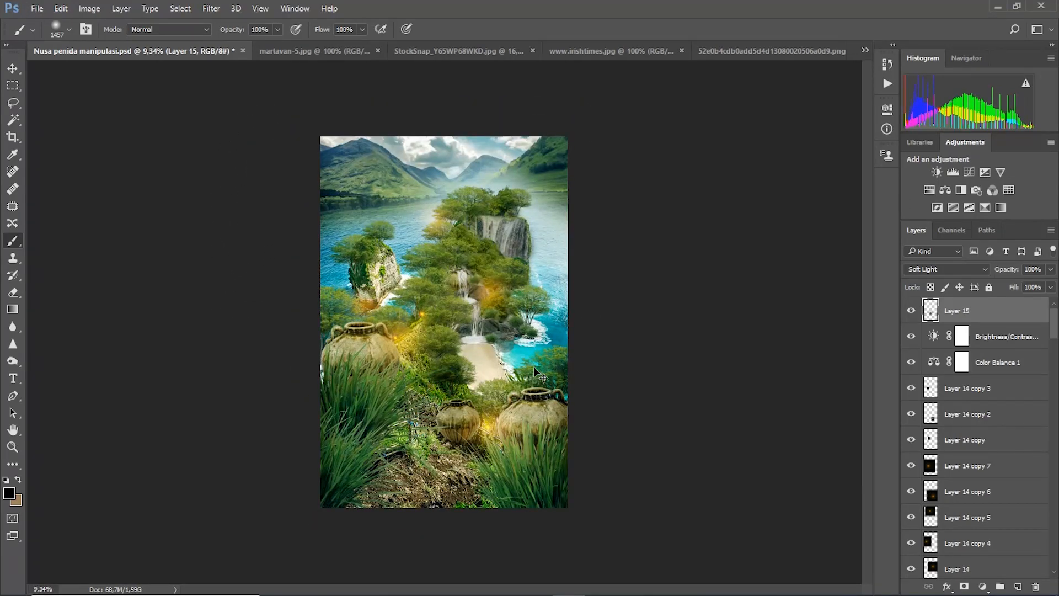
key("ctrl+z")
scroll(448, 324, "down", 3)
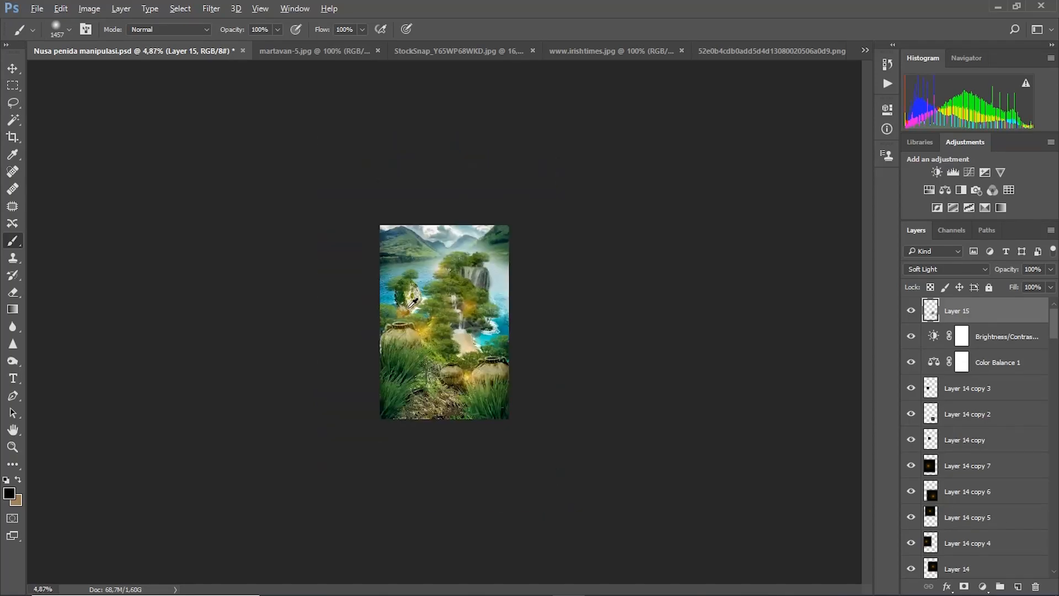
scroll(446, 322, "up", 4)
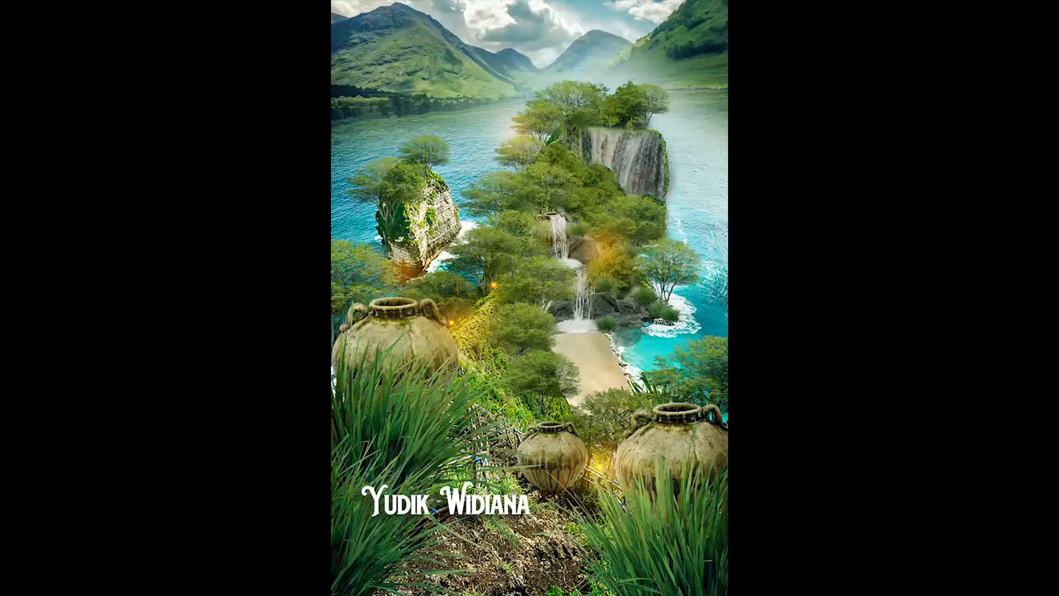